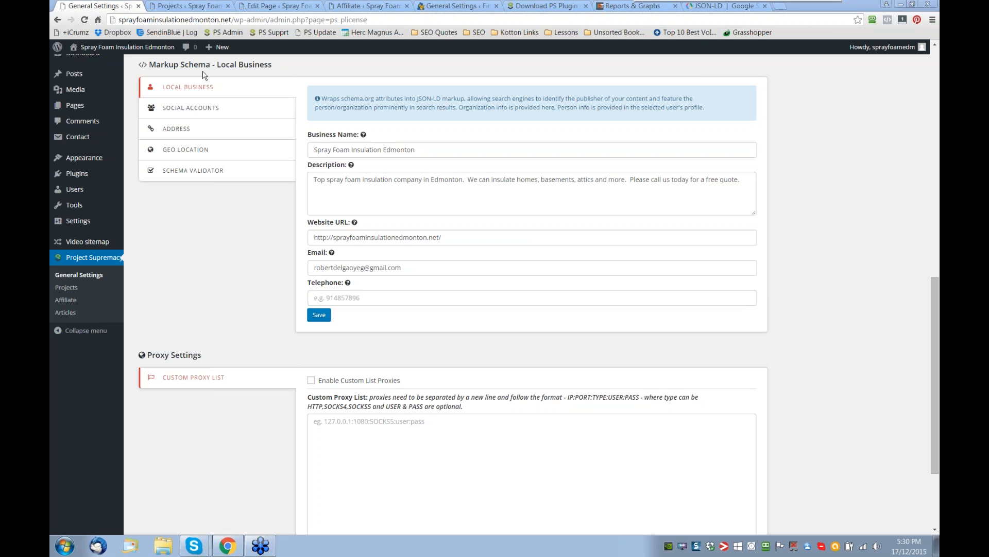
- Review the local business schema's social accounts, address and geo location settings
{"action": "left_click", "coordinate": [187, 109]}
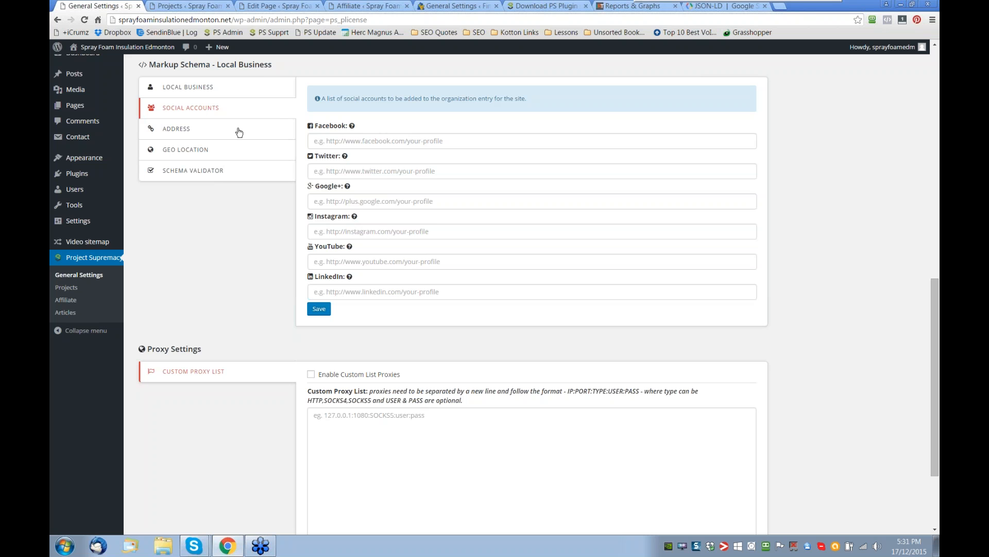
{"action": "left_click", "coordinate": [194, 135]}
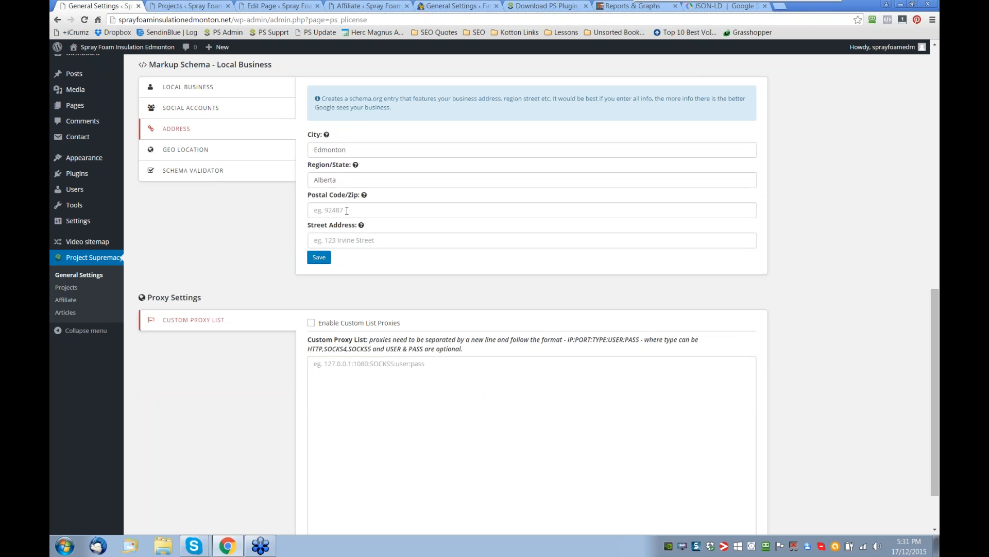
{"action": "double_click", "coordinate": [339, 180]}
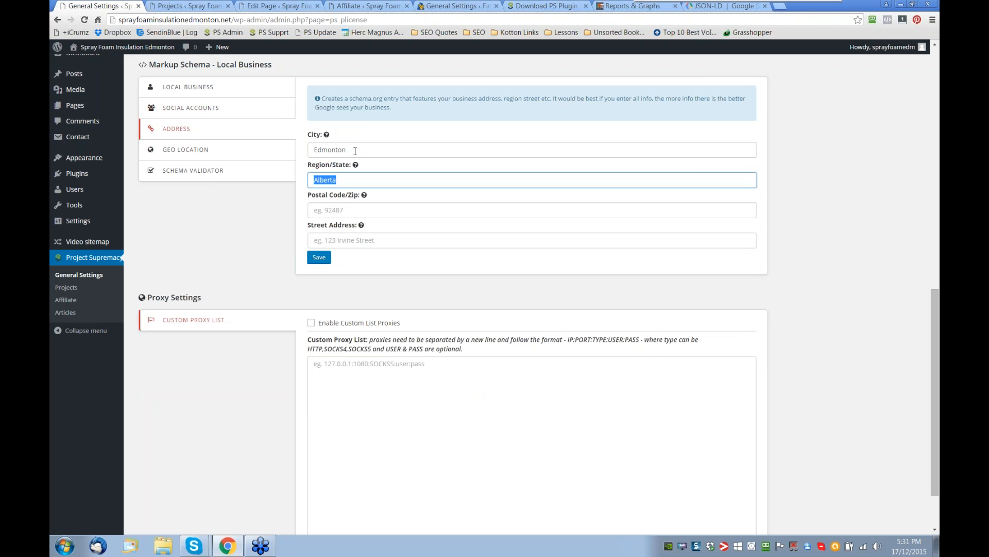
{"action": "left_click", "coordinate": [355, 151]}
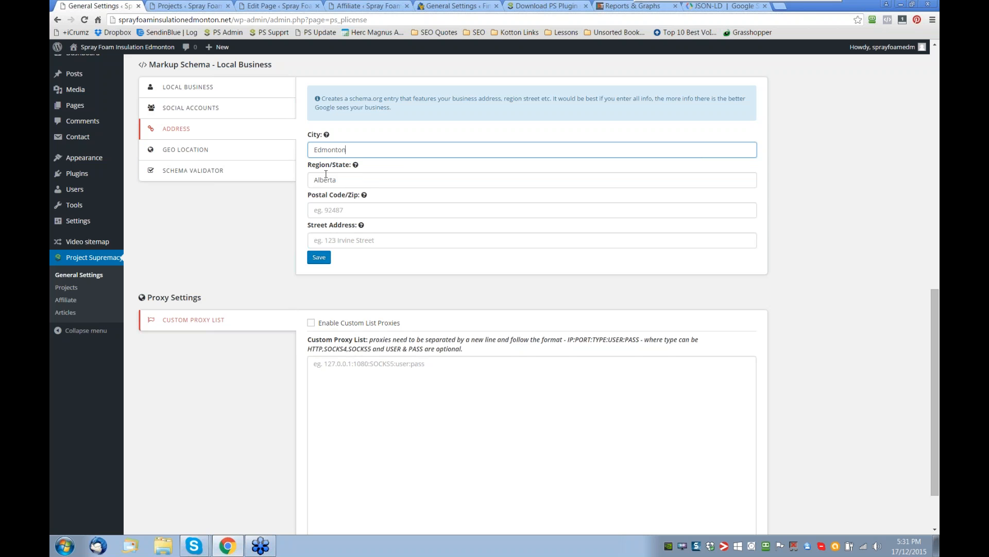
{"action": "left_click", "coordinate": [200, 152]}
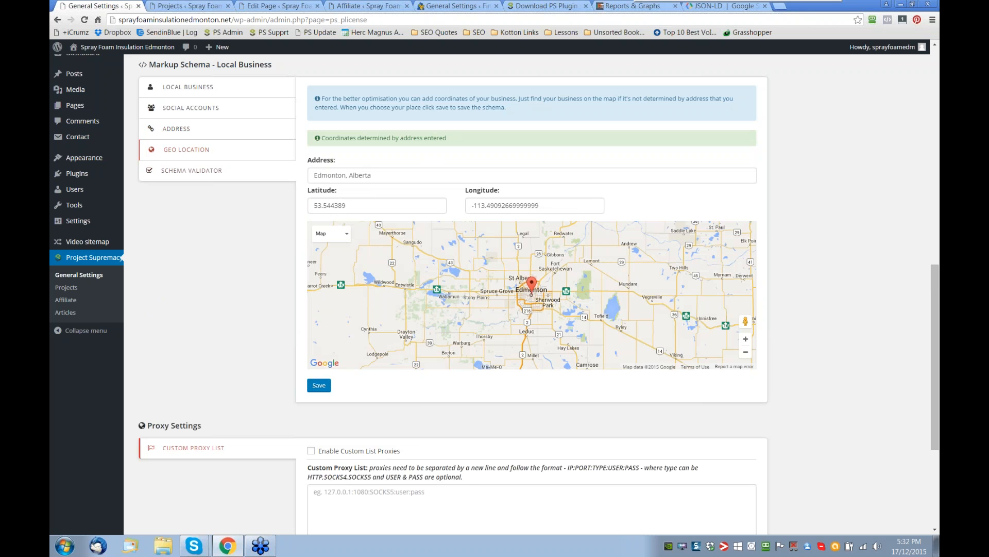
{"action": "left_click", "coordinate": [191, 170]}
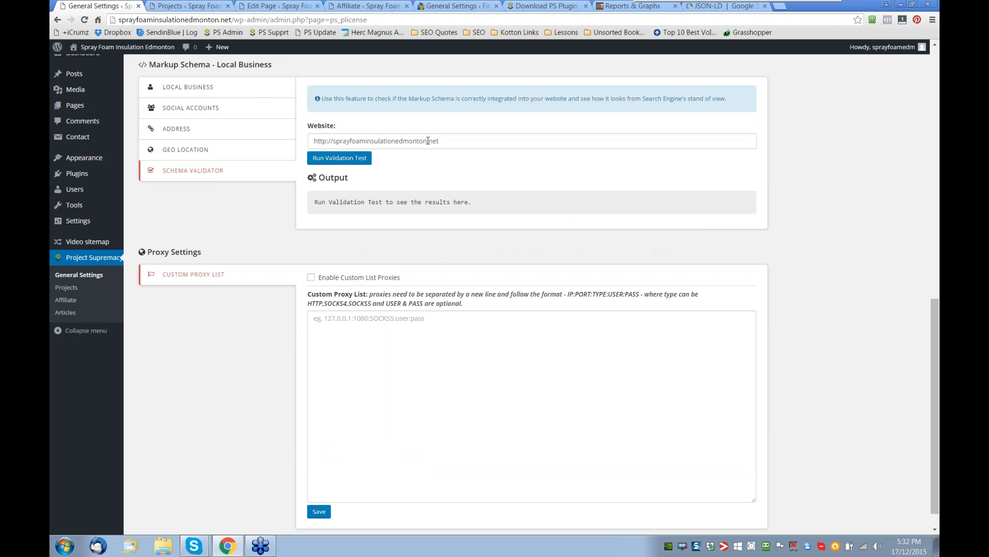
{"action": "left_click", "coordinate": [344, 160]}
{"action": "left_click_drag", "start_coordinate": [363, 177], "coordinate": [470, 177]}
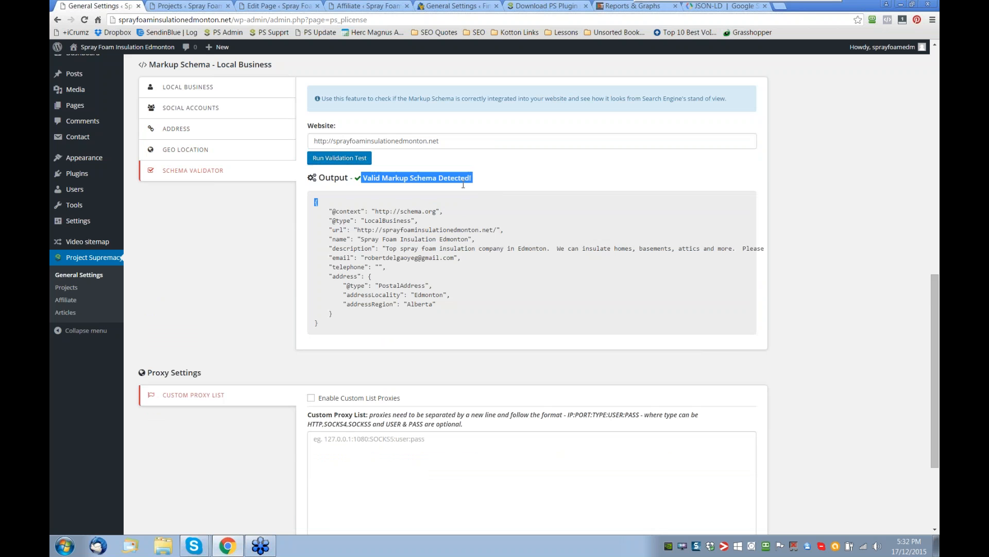
{"action": "left_click", "coordinate": [478, 180]}
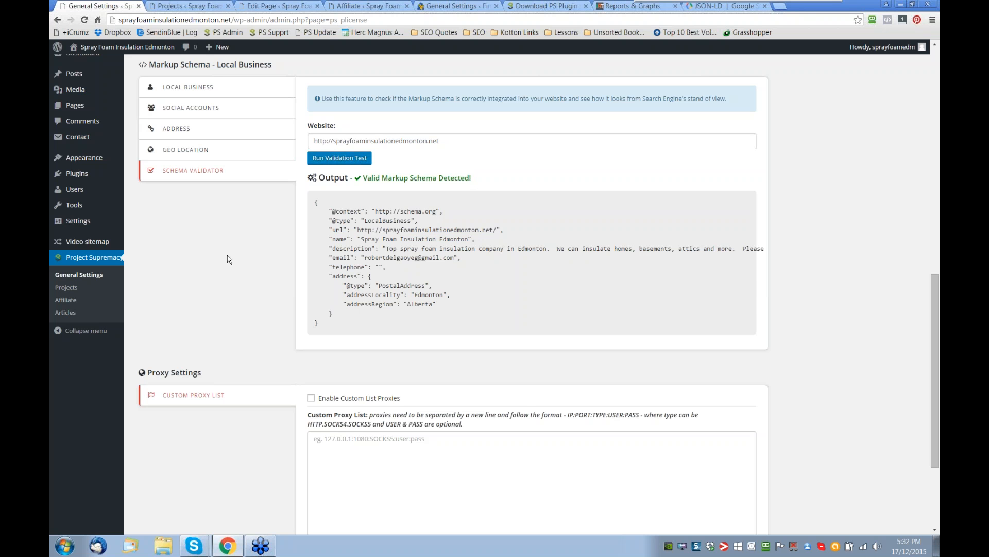
{"action": "scroll", "coordinate": [229, 260], "scroll_direction": "up", "scroll_amount": 1}
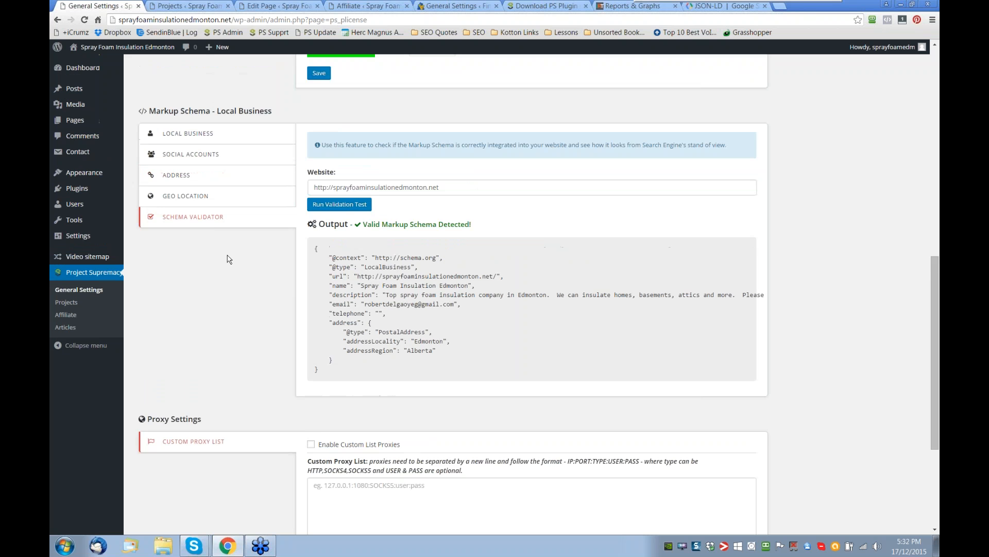
{"action": "scroll", "coordinate": [224, 273], "scroll_direction": "down", "scroll_amount": 1}
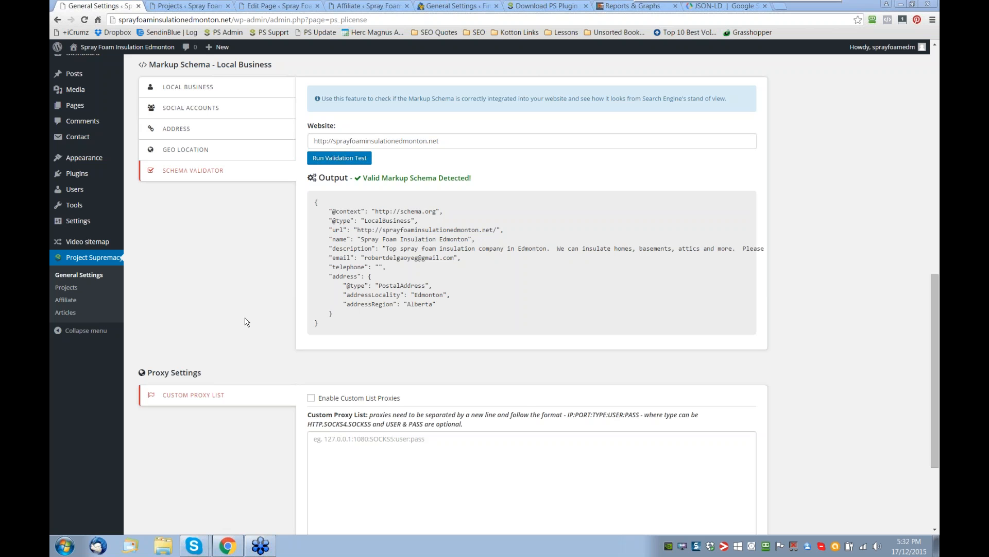
- Open the SprayFoamInsulationEdmonton.net project from the Project Supremacy projects list
{"action": "scroll", "coordinate": [246, 321], "scroll_direction": "up", "scroll_amount": 1}
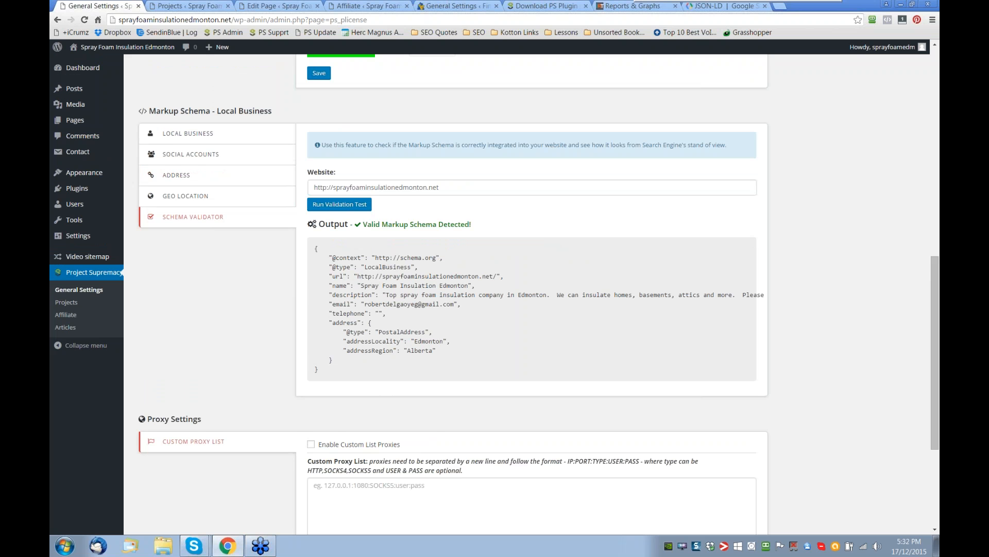
{"action": "scroll", "coordinate": [531, 294], "scroll_direction": "up", "scroll_amount": 5}
{"action": "scroll", "coordinate": [250, 320], "scroll_direction": "up", "scroll_amount": 6}
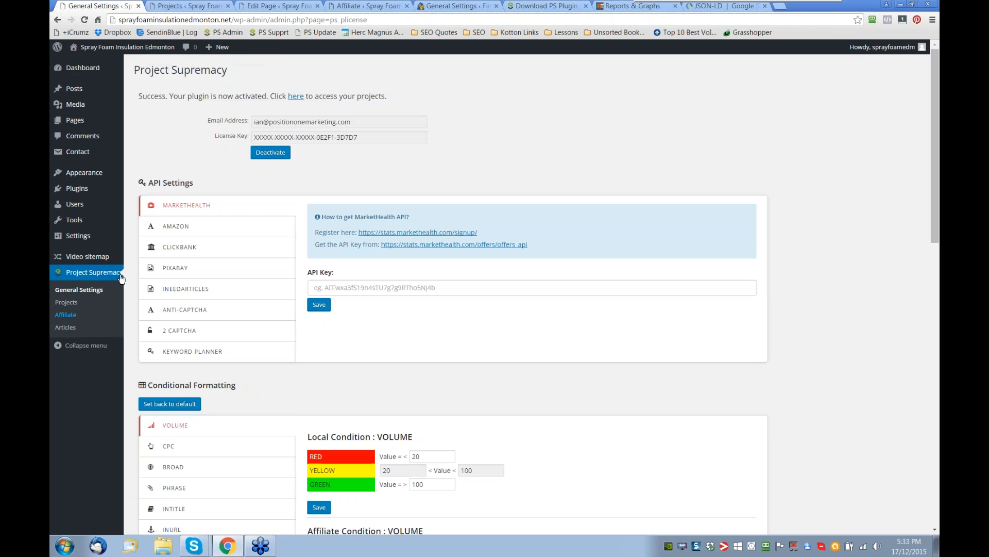
{"action": "left_click", "coordinate": [64, 304]}
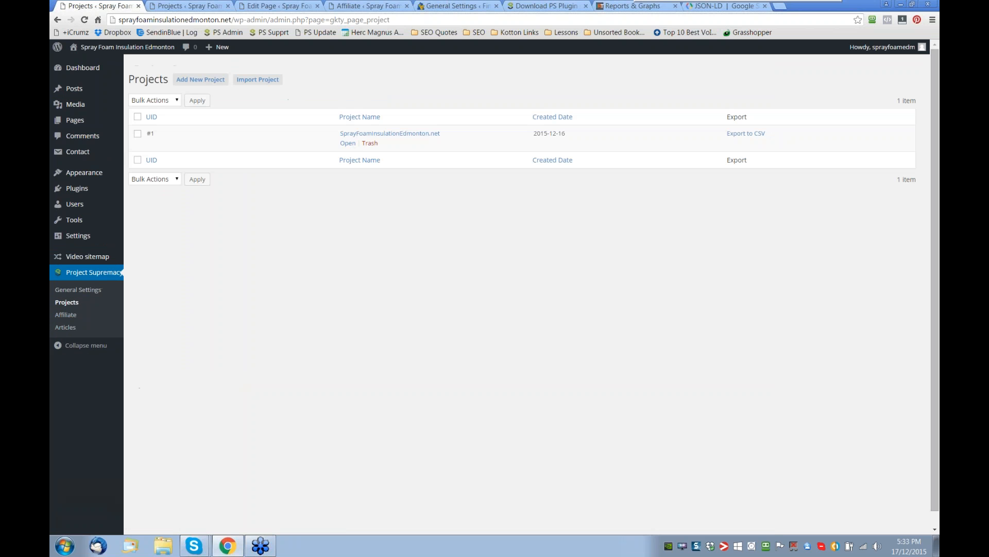
{"action": "left_click", "coordinate": [348, 143]}
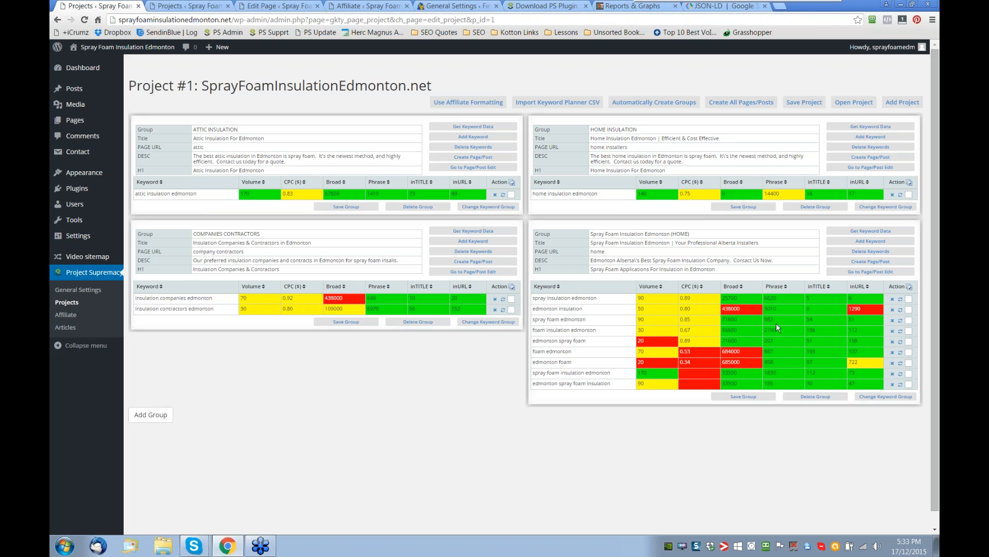
- Sort the keywords in the Spray Foam Insulation Edmonton (HOME) group by volume, highest first
{"action": "left_click", "coordinate": [702, 287]}
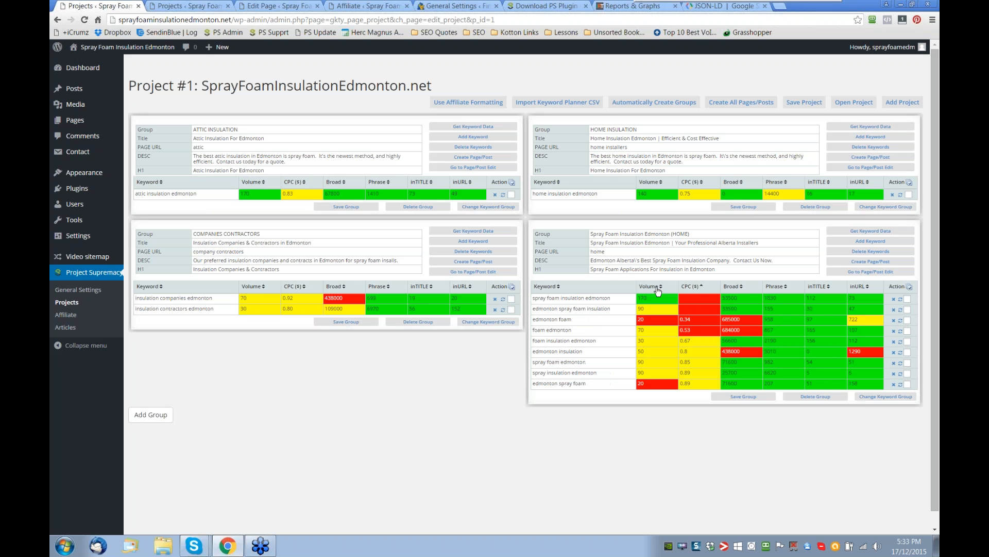
{"action": "left_click", "coordinate": [658, 290]}
{"action": "left_click", "coordinate": [657, 288]}
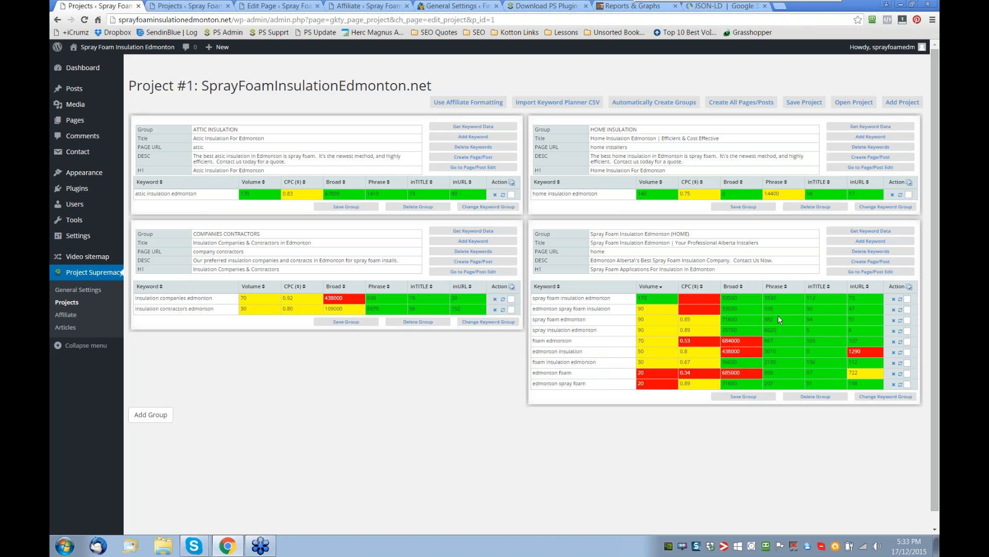
{"action": "mouse_move", "coordinate": [559, 251]}
{"action": "left_mouse_down"}
{"action": "mouse_move", "coordinate": [542, 253]}
{"action": "mouse_move", "coordinate": [538, 268]}
{"action": "left_mouse_up"}
{"action": "left_click", "coordinate": [549, 253]}
- Glance at the attic page editor, return to the project, and view the Create All Pages/Posts options without creating anything
{"action": "left_click", "coordinate": [185, 11]}
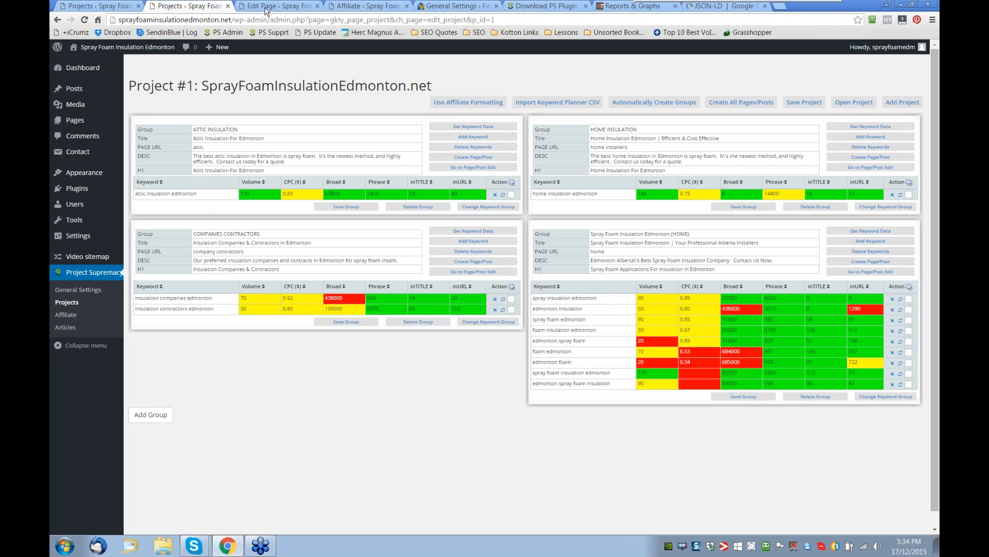
{"action": "left_click", "coordinate": [263, 11]}
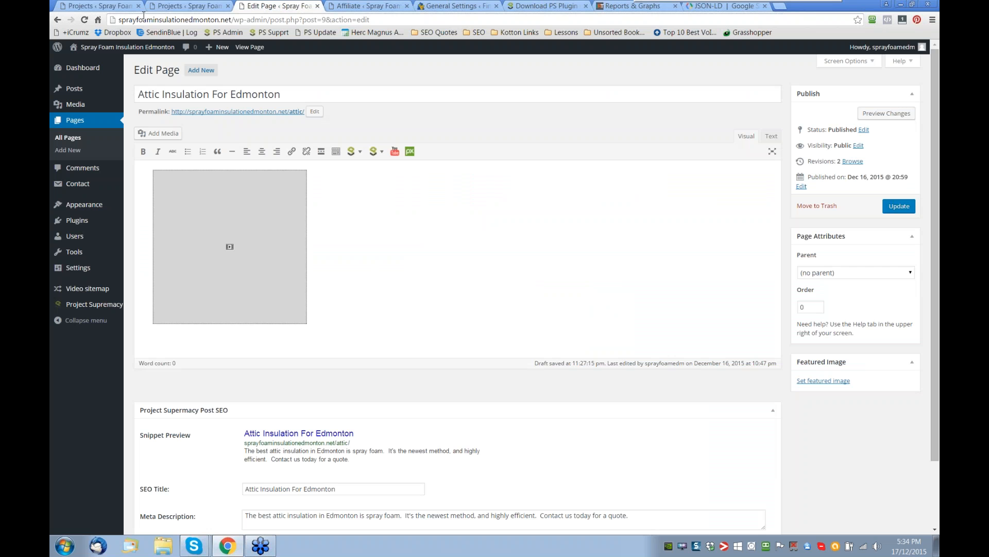
{"action": "left_click", "coordinate": [128, 10]}
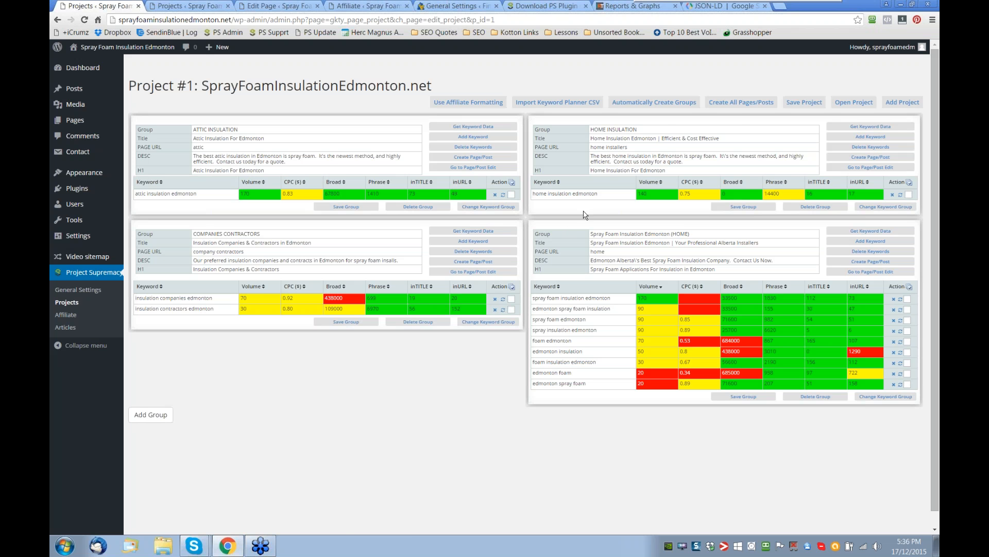
{"action": "left_click", "coordinate": [741, 106]}
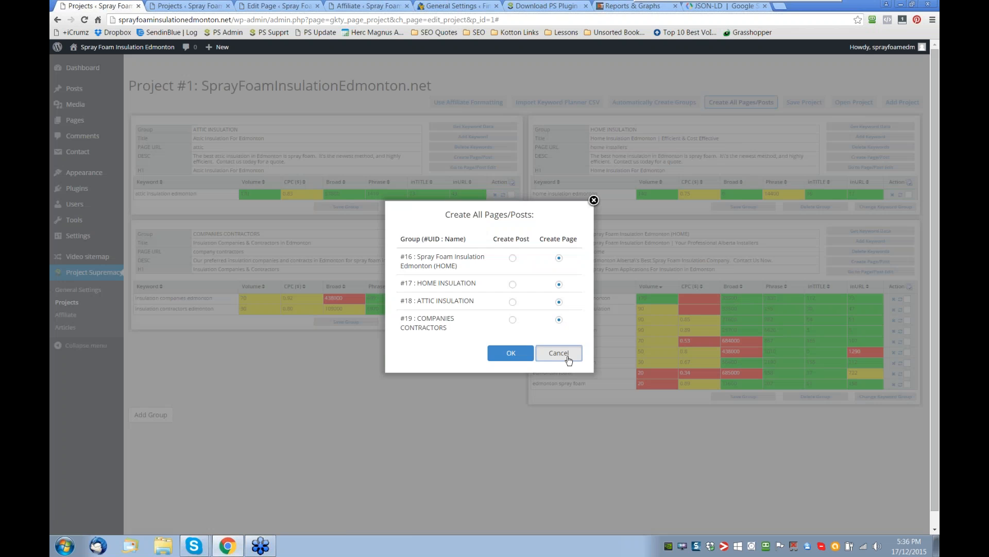
{"action": "left_click", "coordinate": [558, 353]}
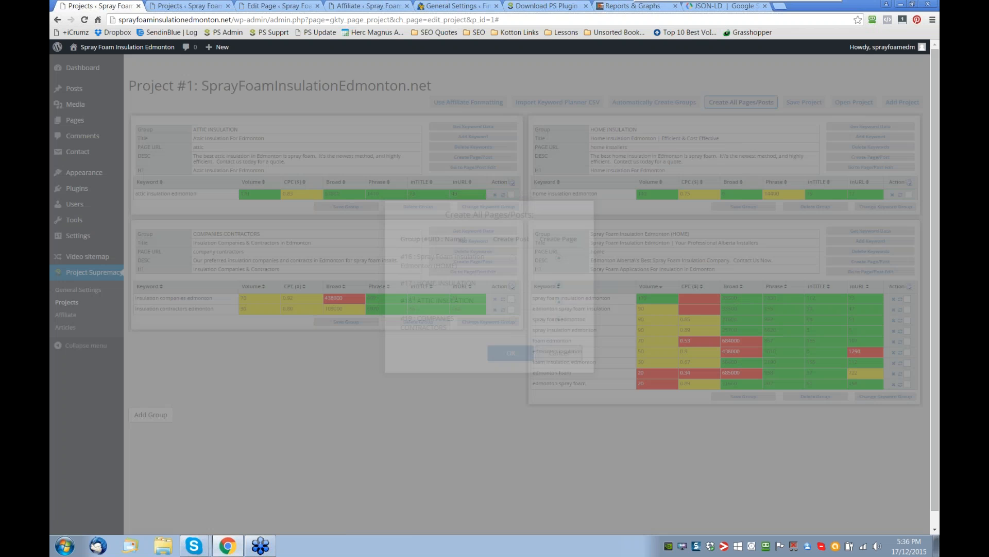
- Examine the Attic Insulation For Edmonton page's SEO title, meta description and page title in the page editor
{"action": "left_click", "coordinate": [279, 6]}
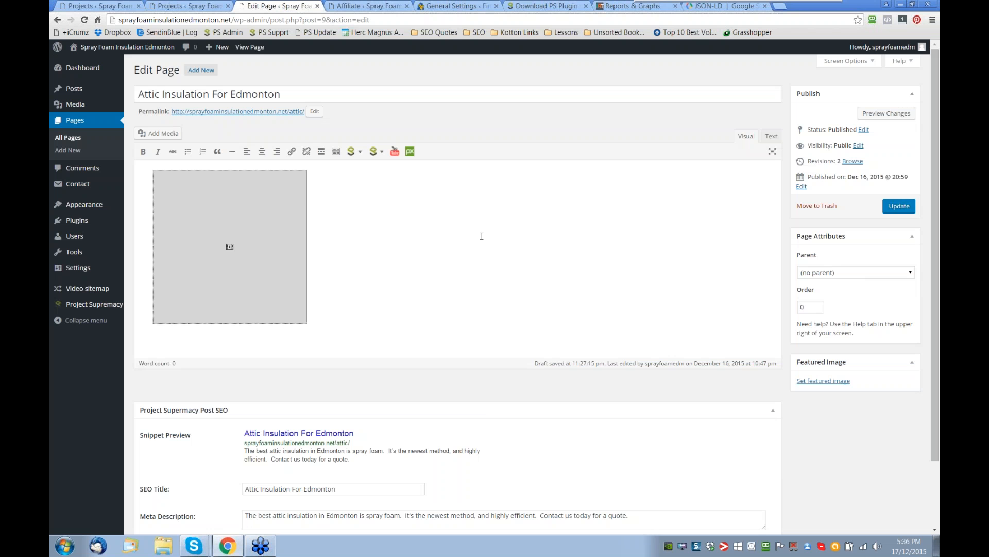
{"action": "scroll", "coordinate": [482, 236], "scroll_direction": "down", "scroll_amount": 3}
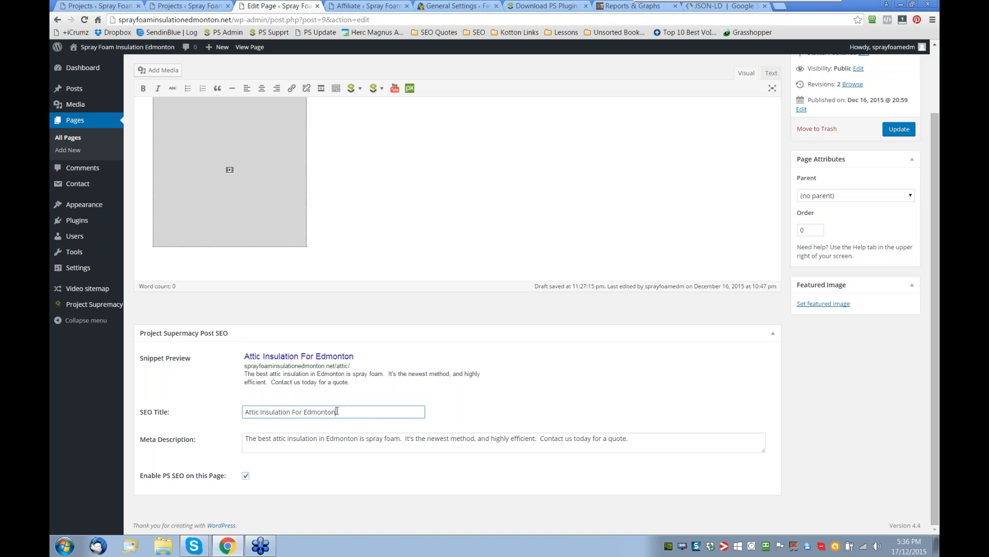
{"action": "left_click_drag", "start_coordinate": [338, 410], "coordinate": [319, 439]}
{"action": "left_click", "coordinate": [256, 442]}
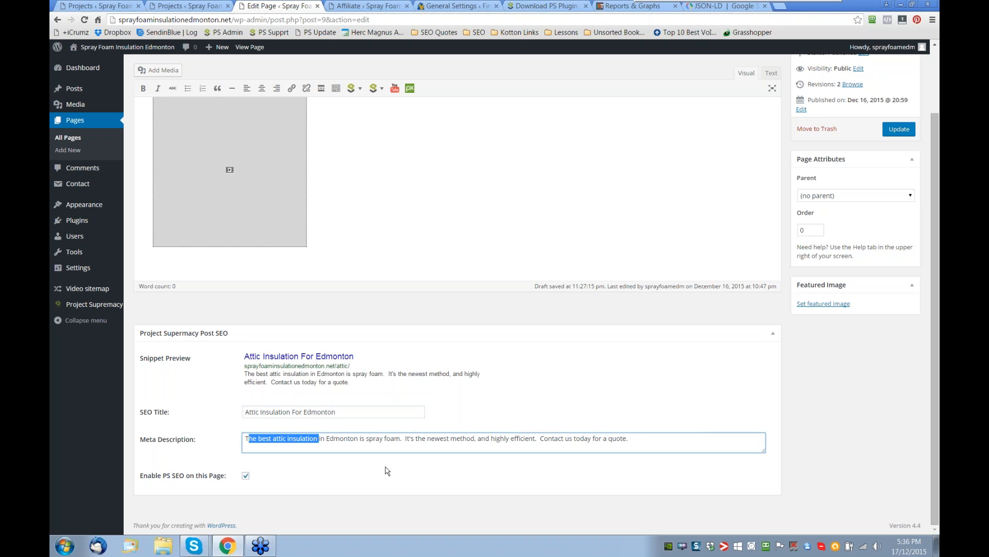
{"action": "scroll", "coordinate": [319, 438], "scroll_direction": "up", "scroll_amount": 2}
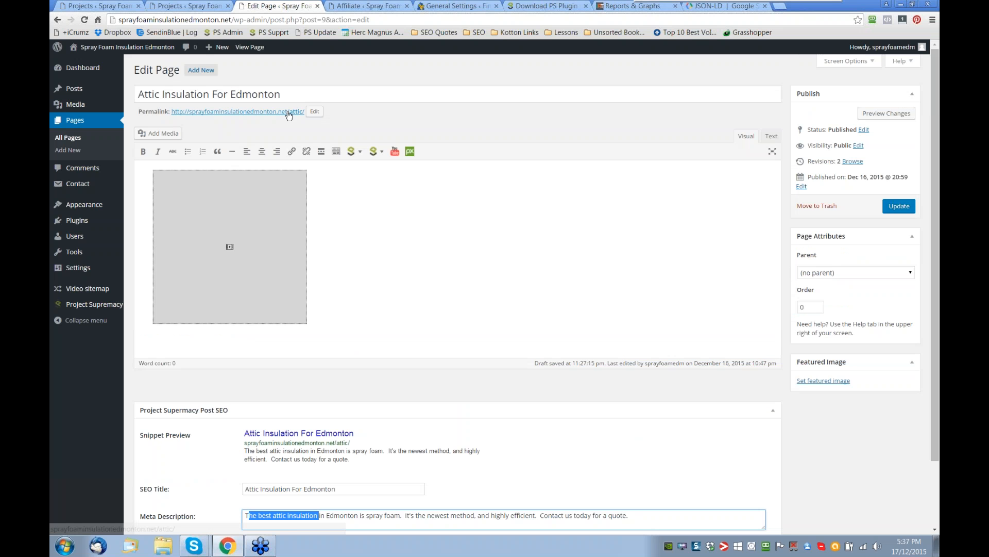
{"action": "left_click_drag", "start_coordinate": [281, 94], "coordinate": [137, 95]}
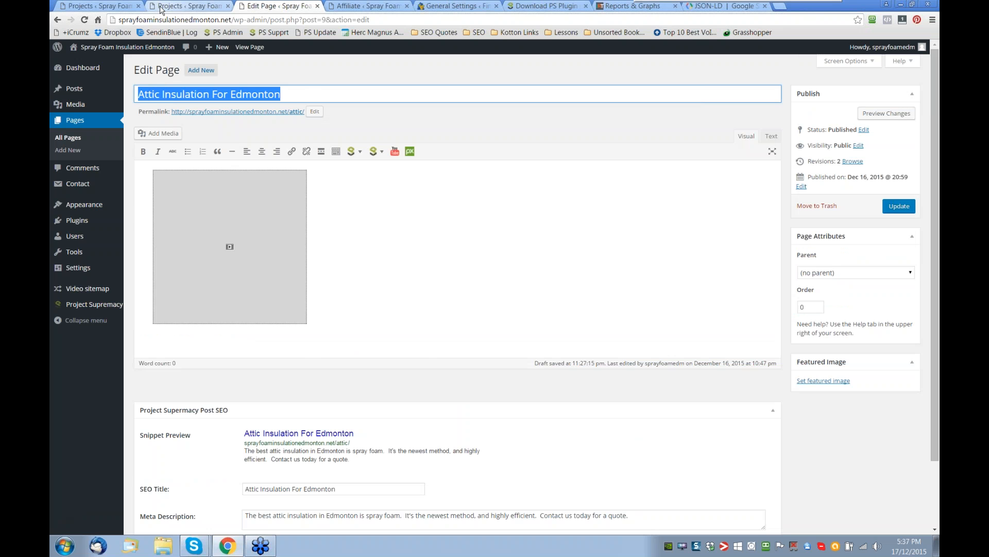
- Compare the Home Insulation group's title in the project with the attic page's Post SEO fields and Enable PS SEO option
{"action": "left_click", "coordinate": [113, 9]}
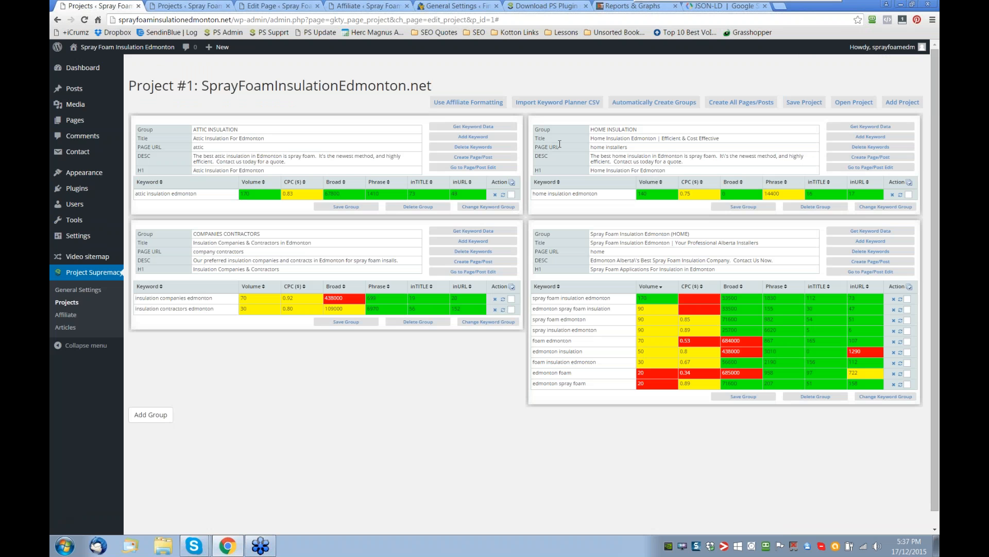
{"action": "left_click", "coordinate": [592, 138]}
{"action": "left_click", "coordinate": [280, 8]}
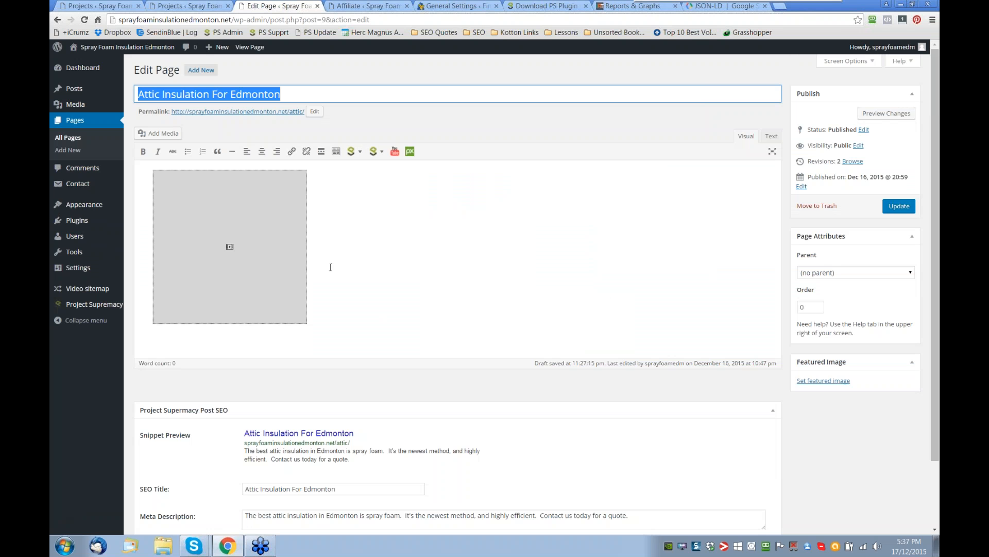
{"action": "scroll", "coordinate": [331, 267], "scroll_direction": "down", "scroll_amount": 3}
{"action": "left_click", "coordinate": [245, 476]}
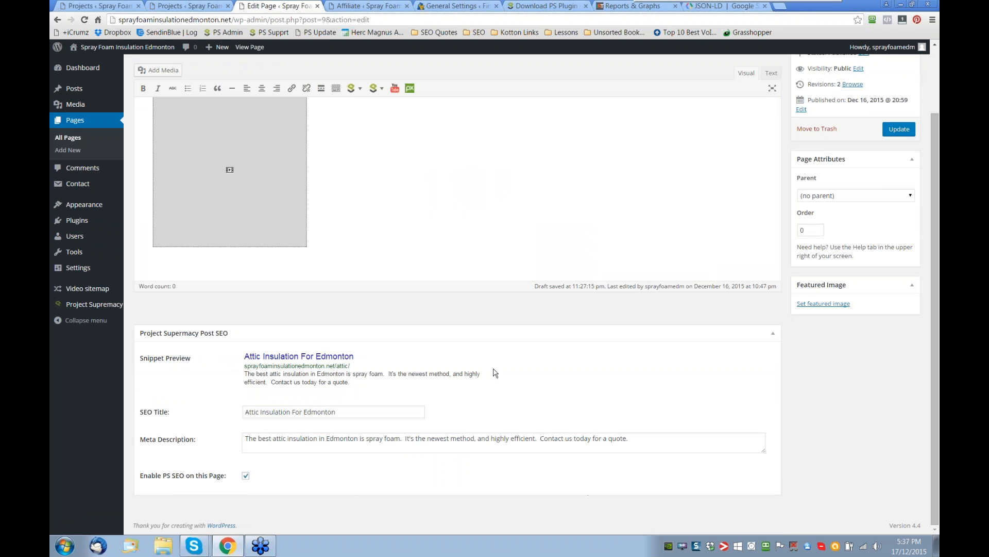
{"action": "scroll", "coordinate": [490, 226], "scroll_direction": "up", "scroll_amount": 3}
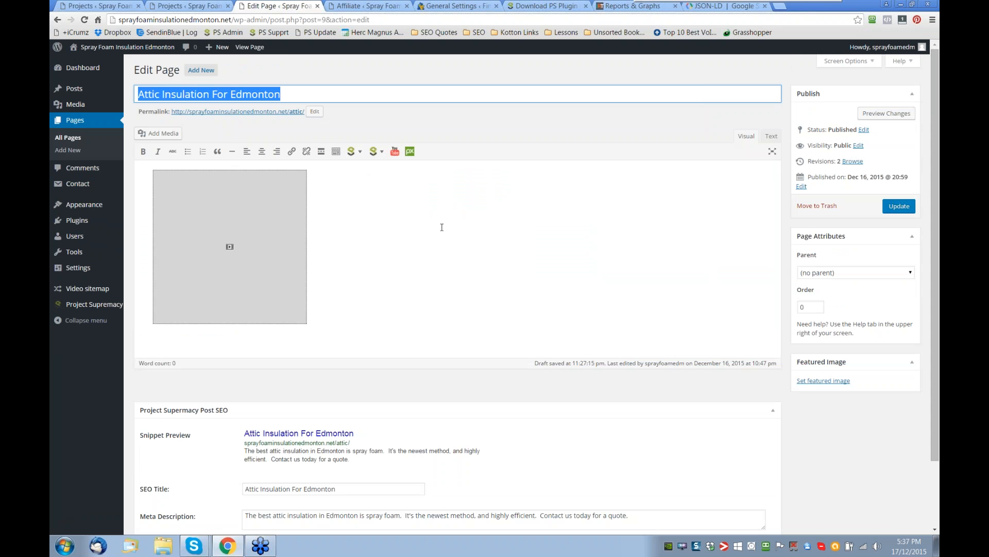
{"action": "left_click", "coordinate": [447, 265]}
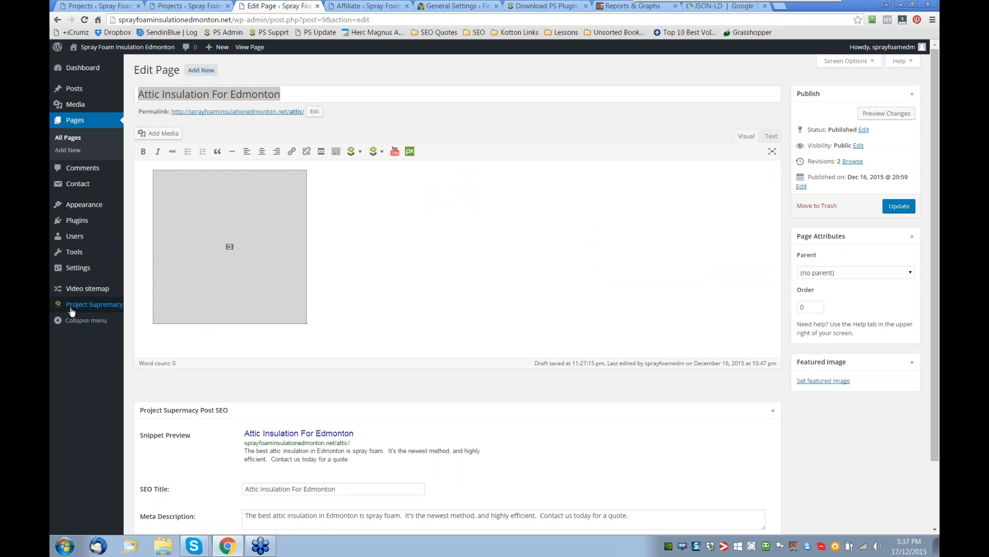
- Open the Project Supremacy Articles page in a new browser tab and switch to it
{"action": "mouse_move", "coordinate": [75, 307]}
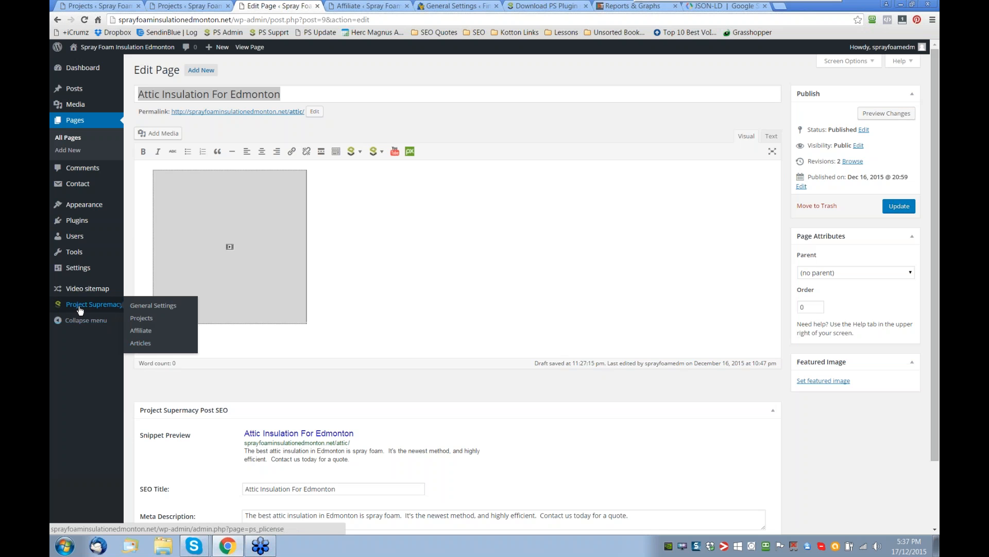
{"action": "right_click", "coordinate": [139, 345]}
{"action": "left_click", "coordinate": [170, 355]}
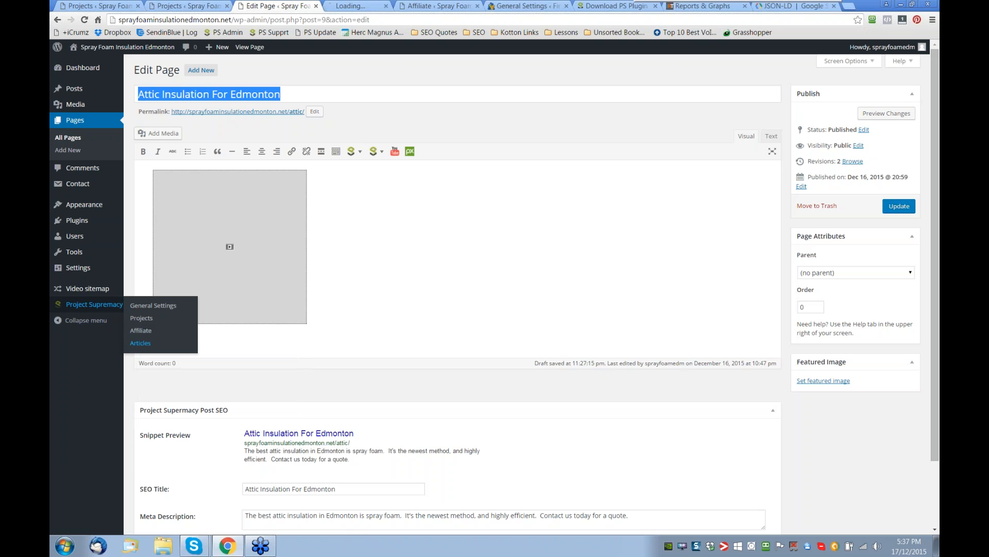
{"action": "left_click", "coordinate": [364, 7]}
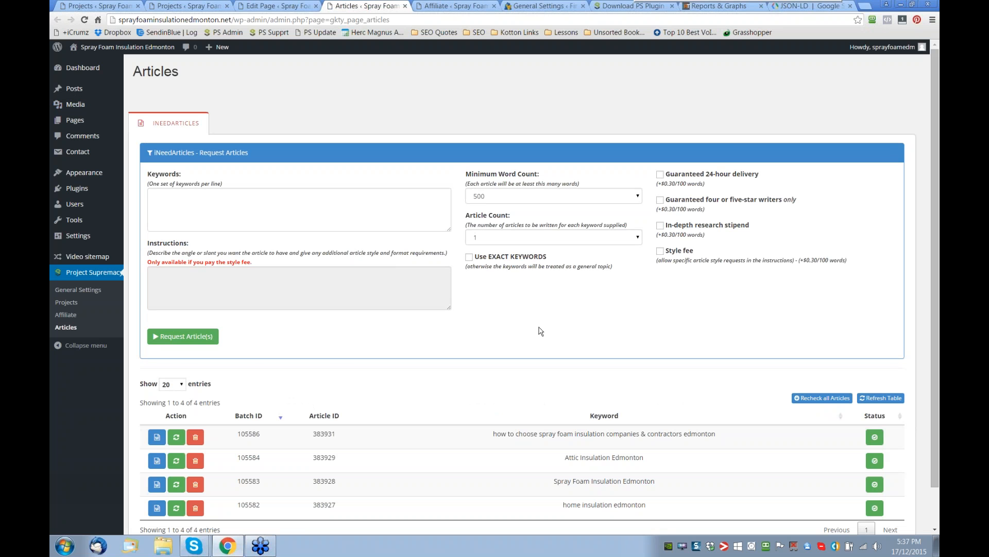
- View the finished article for "how to choose spray foam insulation companies & contractors edmonton" and its insertion options, without inserting it
{"action": "scroll", "coordinate": [540, 331], "scroll_direction": "down", "scroll_amount": 1}
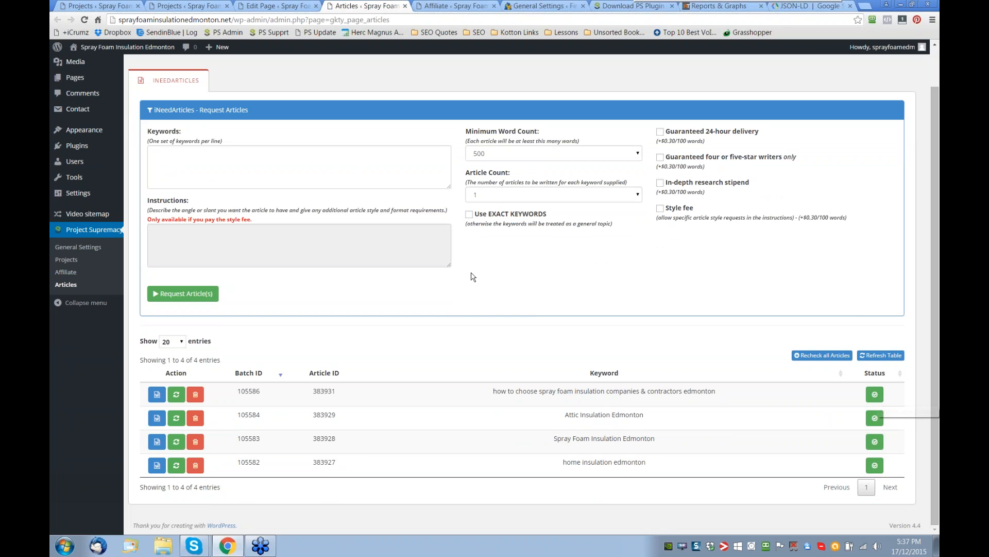
{"action": "left_click", "coordinate": [157, 394]}
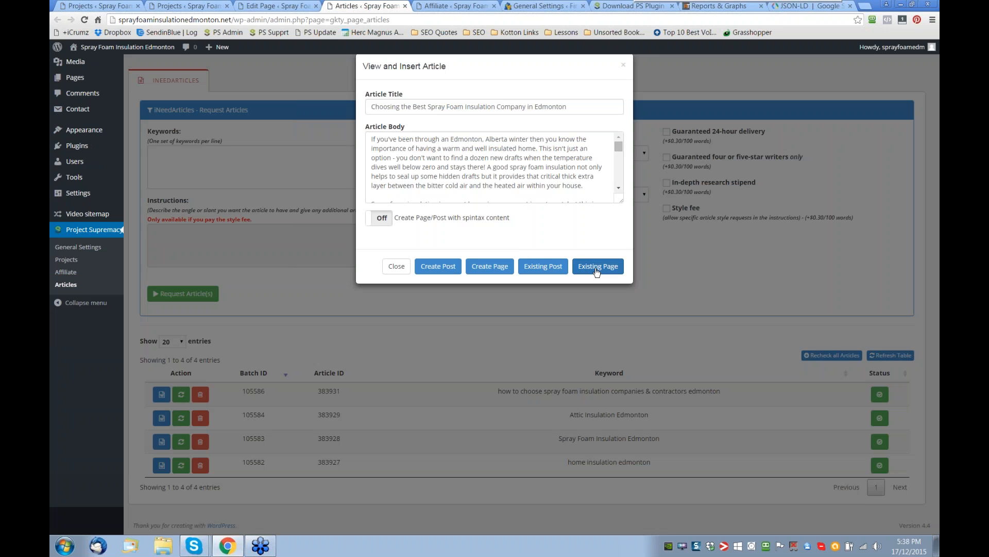
{"action": "left_click", "coordinate": [596, 272]}
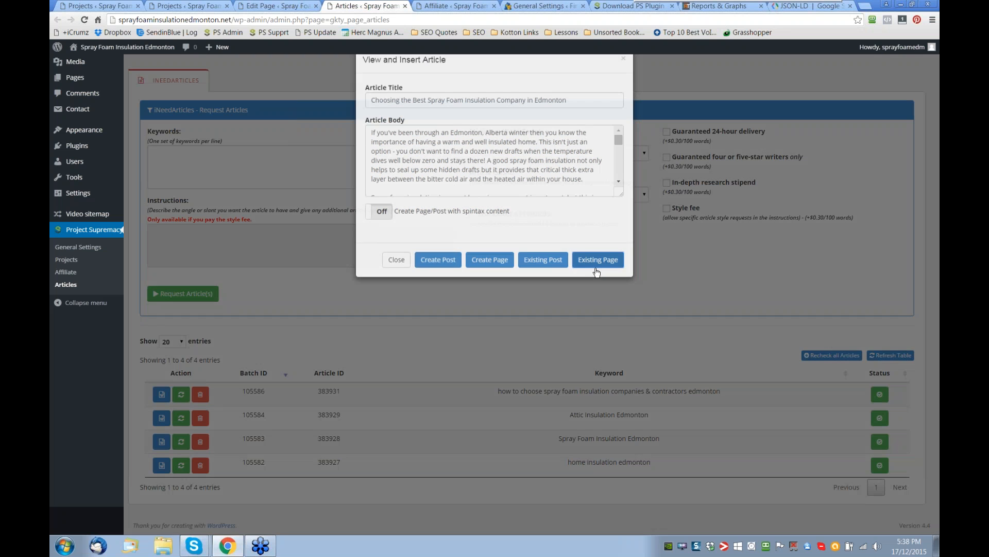
{"action": "left_click", "coordinate": [515, 107]}
{"action": "left_click", "coordinate": [559, 271]}
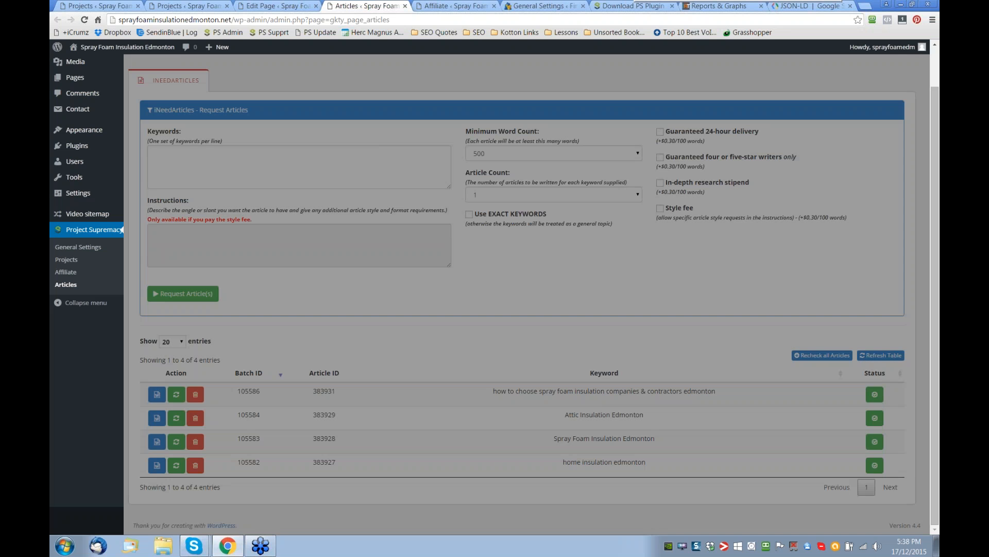
- Insert the Home Insulation group's "home insulation edmonton" keyword shortcode beside the video on the Attic Insulation For Edmonton page
{"action": "left_click", "coordinate": [278, 6]}
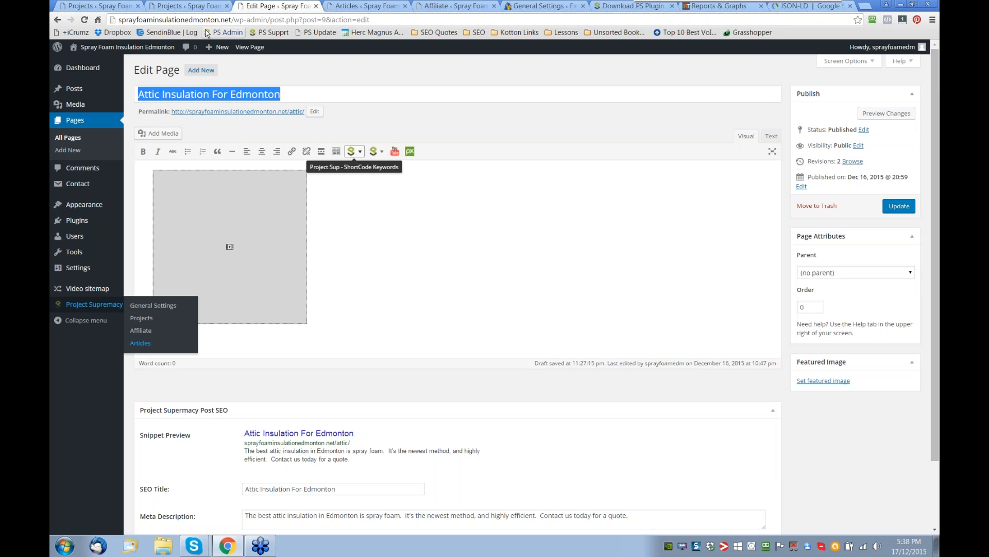
{"action": "left_click", "coordinate": [174, 8]}
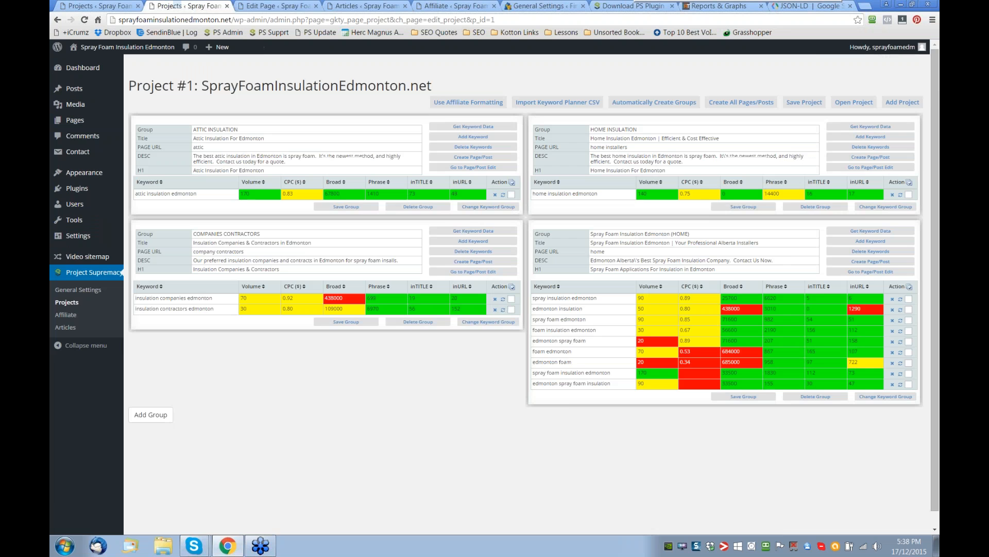
{"action": "left_click", "coordinate": [282, 8]}
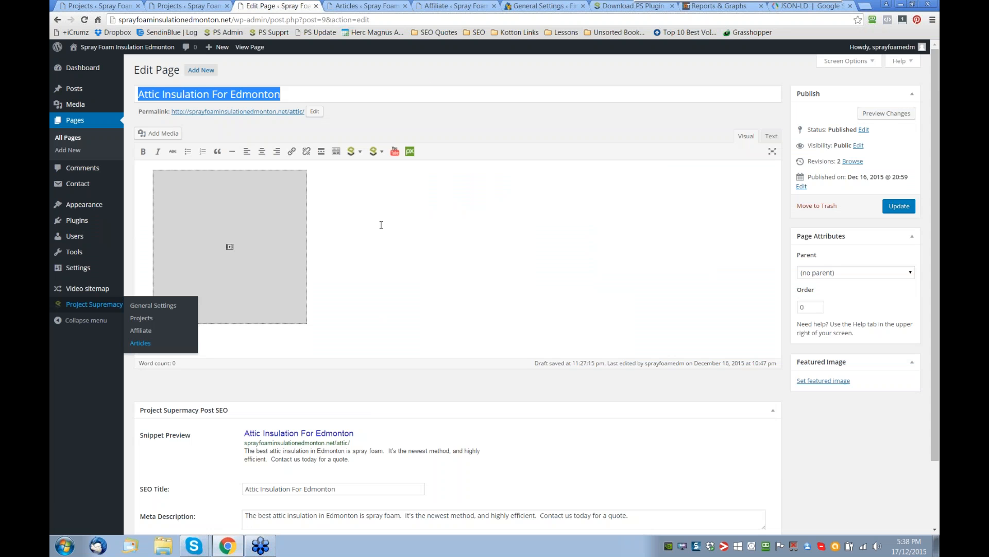
{"action": "left_click", "coordinate": [359, 153]}
{"action": "left_click", "coordinate": [359, 153]}
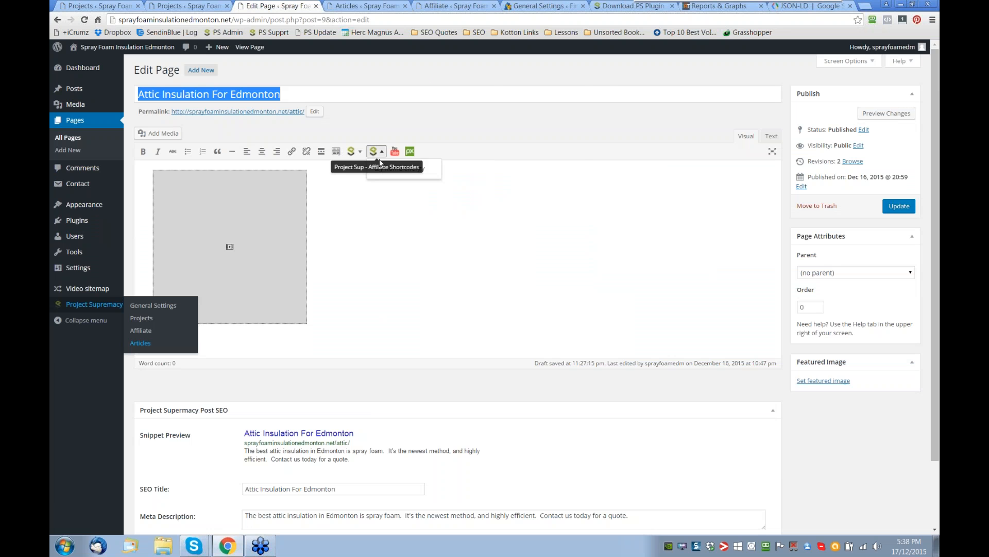
{"action": "left_click", "coordinate": [359, 152]}
{"action": "mouse_move", "coordinate": [371, 201]}
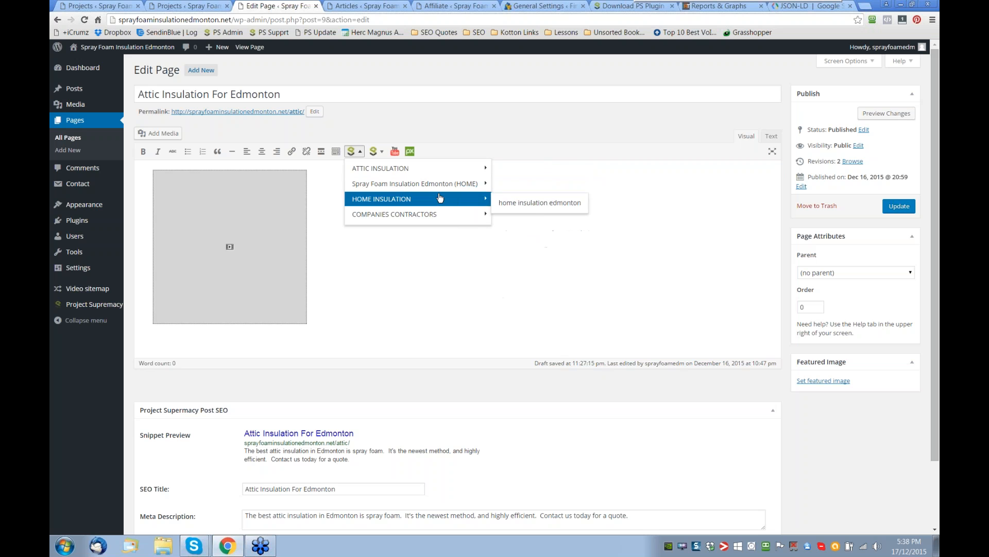
{"action": "mouse_move", "coordinate": [437, 190]}
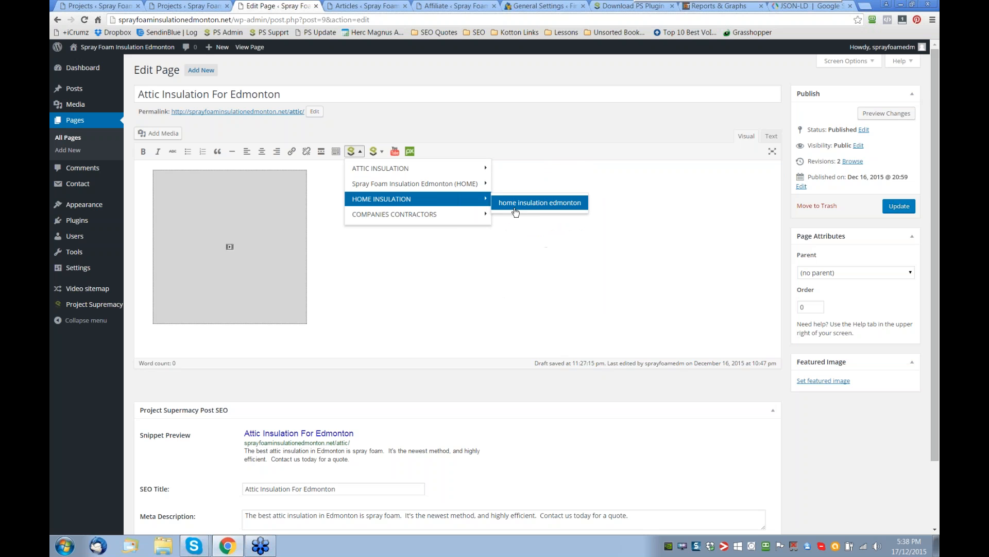
{"action": "left_click", "coordinate": [540, 202]}
{"action": "key", "text": "Return"}
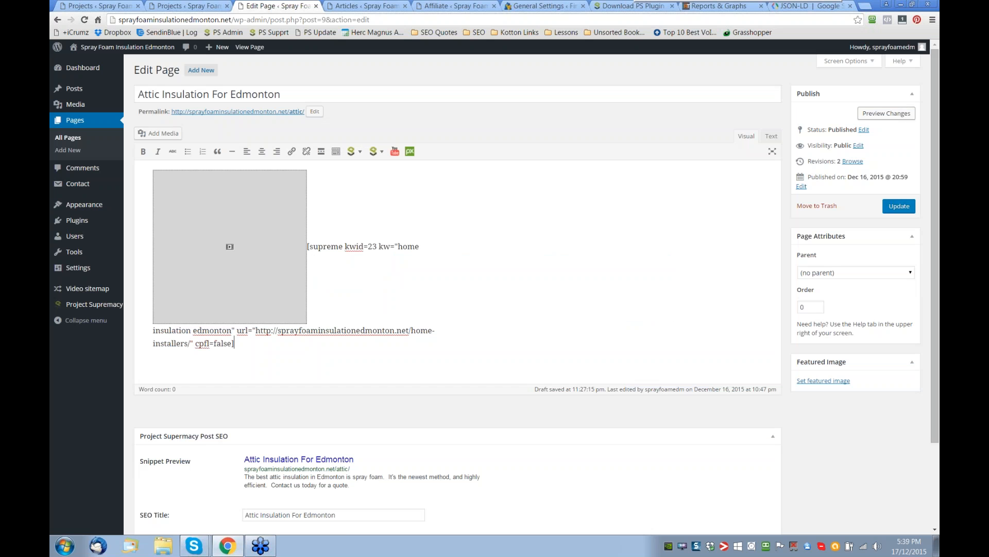
- Preview the changed attic page in a new browser tab and return to its editor
{"action": "right_click", "coordinate": [877, 119]}
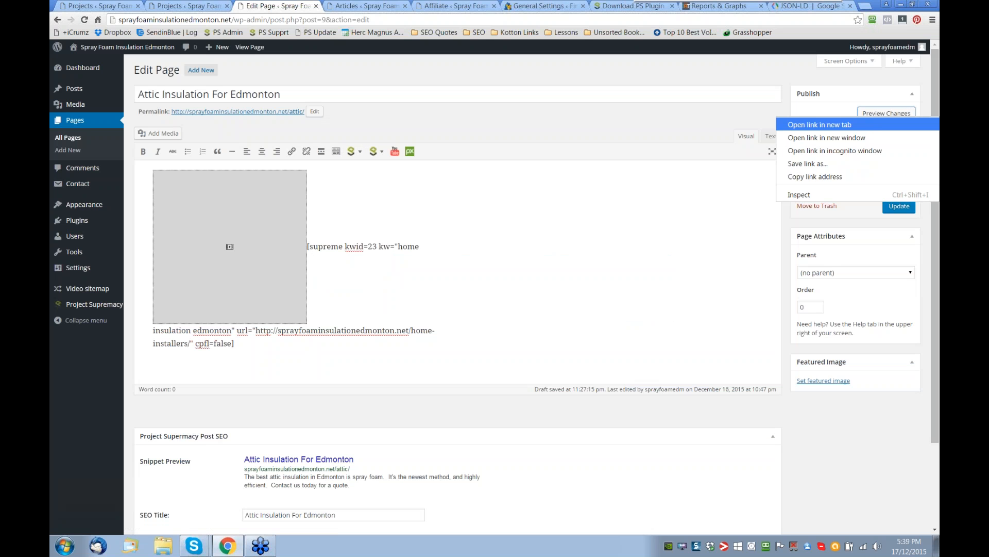
{"action": "left_click", "coordinate": [876, 124]}
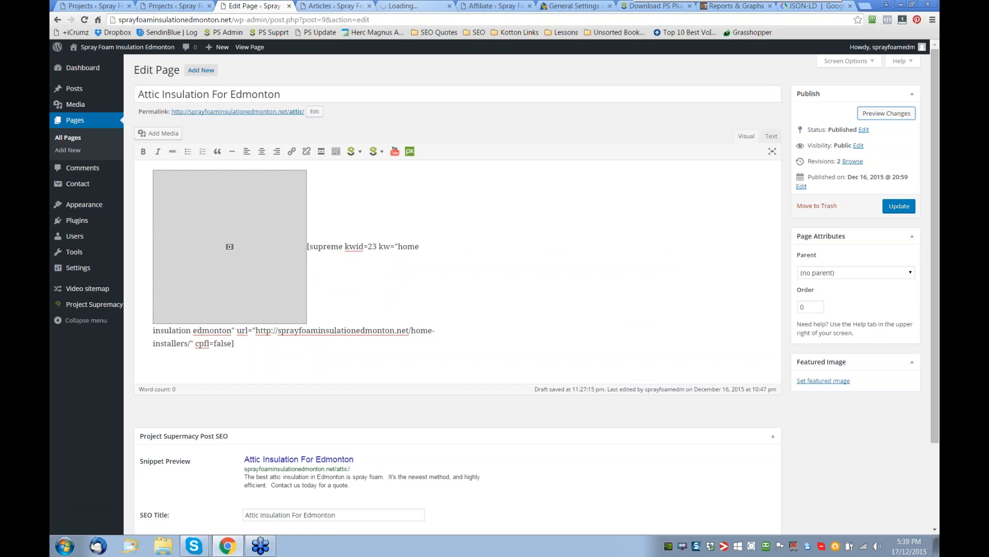
{"action": "left_click", "coordinate": [412, 6]}
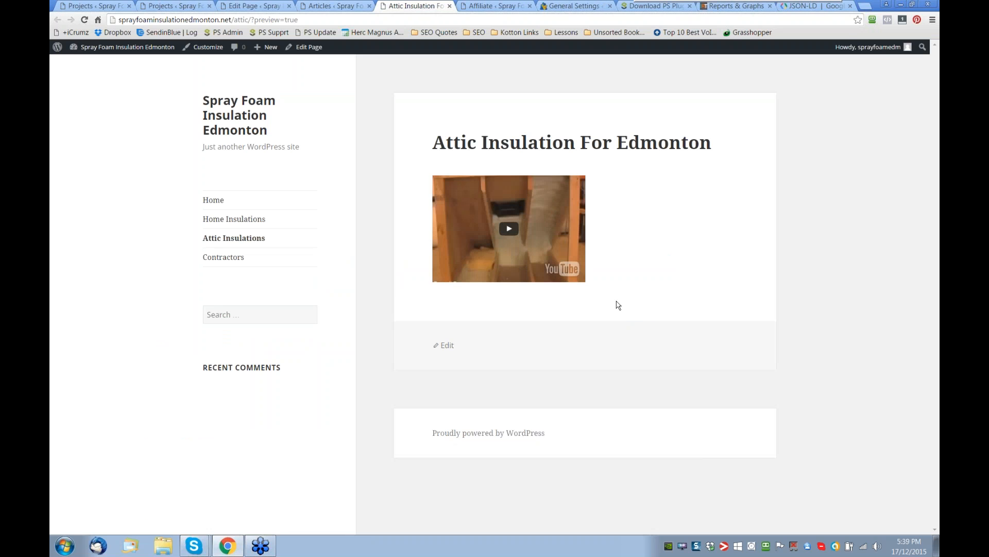
{"action": "left_click", "coordinate": [333, 6]}
{"action": "left_click", "coordinate": [260, 6]}
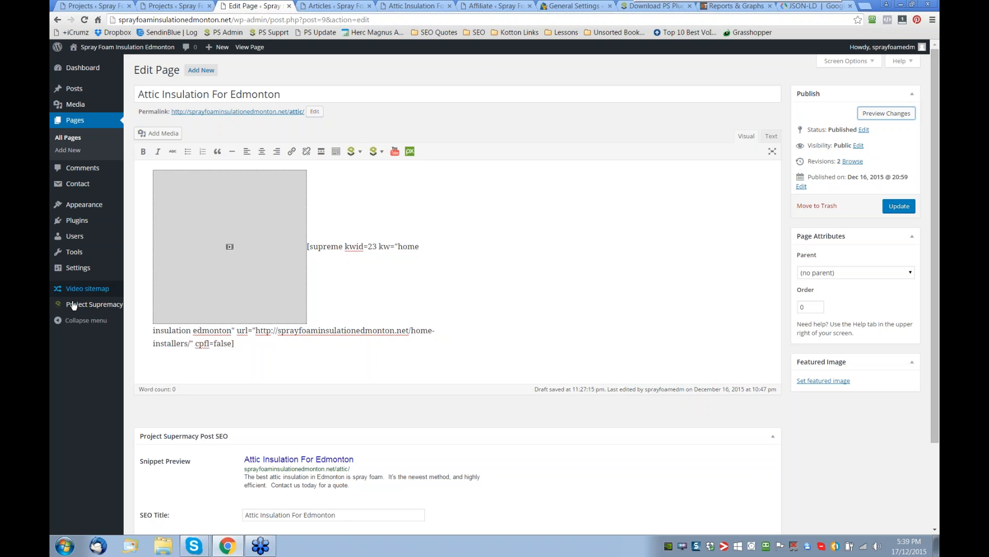
- Open the Project Supremacy Affiliate page in a new tab and look through its shortcode manager and ClickBank product table
{"action": "mouse_move", "coordinate": [87, 304]}
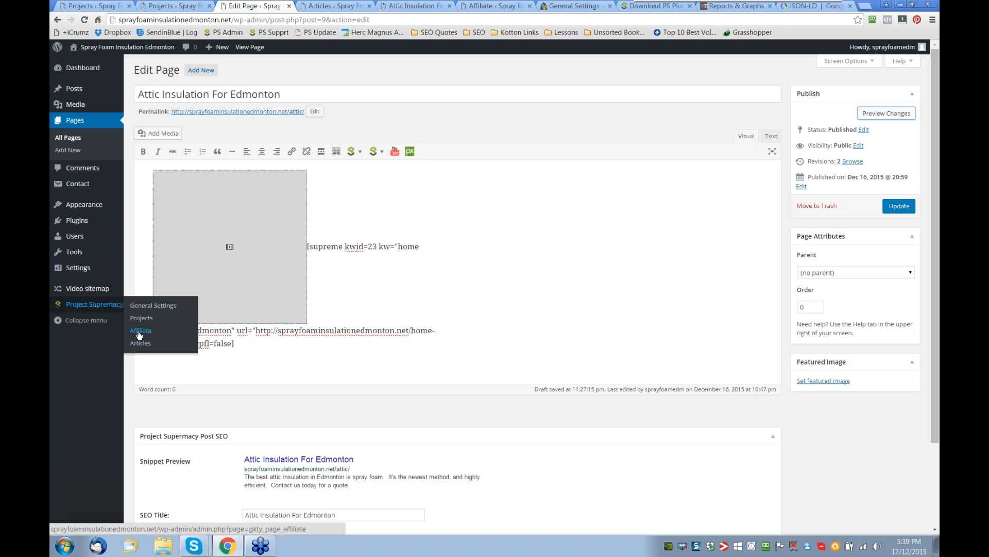
{"action": "left_click", "coordinate": [139, 334]}
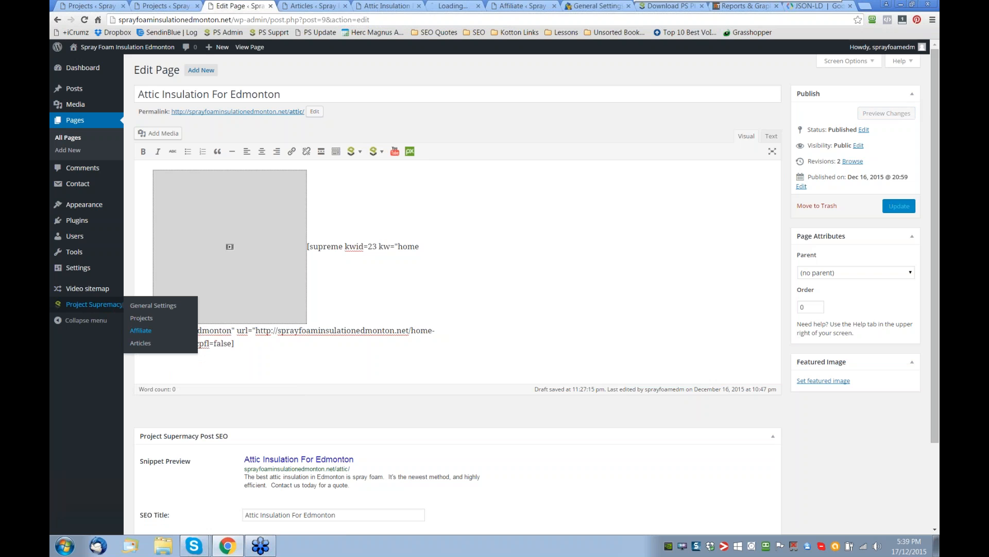
{"action": "left_click", "coordinate": [450, 7]}
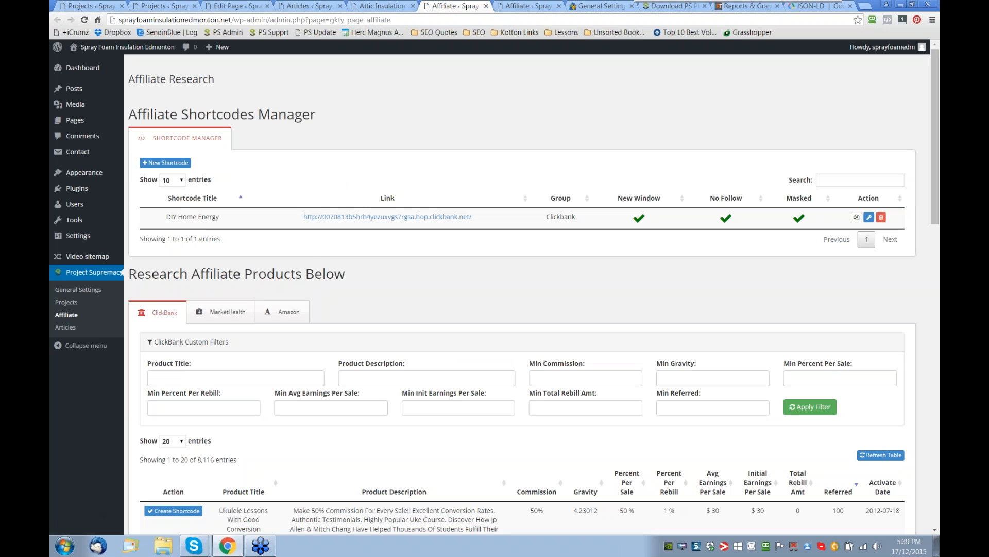
{"action": "scroll", "coordinate": [495, 289], "scroll_direction": "down", "scroll_amount": 1}
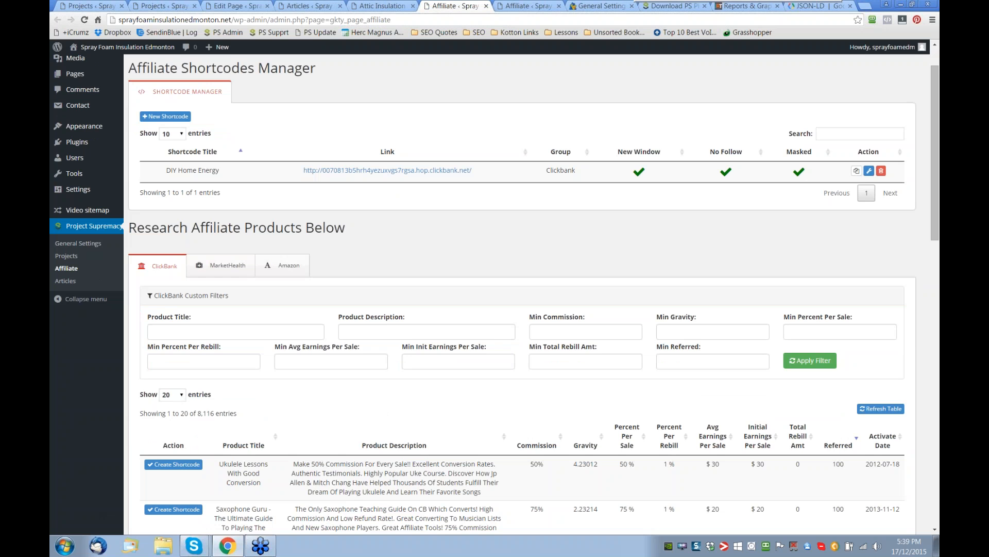
{"action": "scroll", "coordinate": [447, 269], "scroll_direction": "down", "scroll_amount": 1}
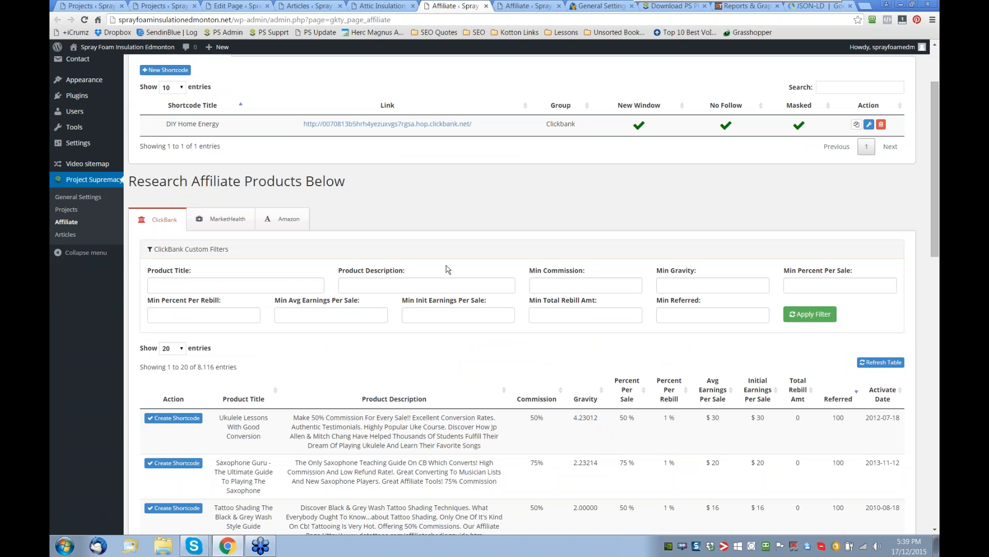
{"action": "scroll", "coordinate": [447, 269], "scroll_direction": "down", "scroll_amount": 6}
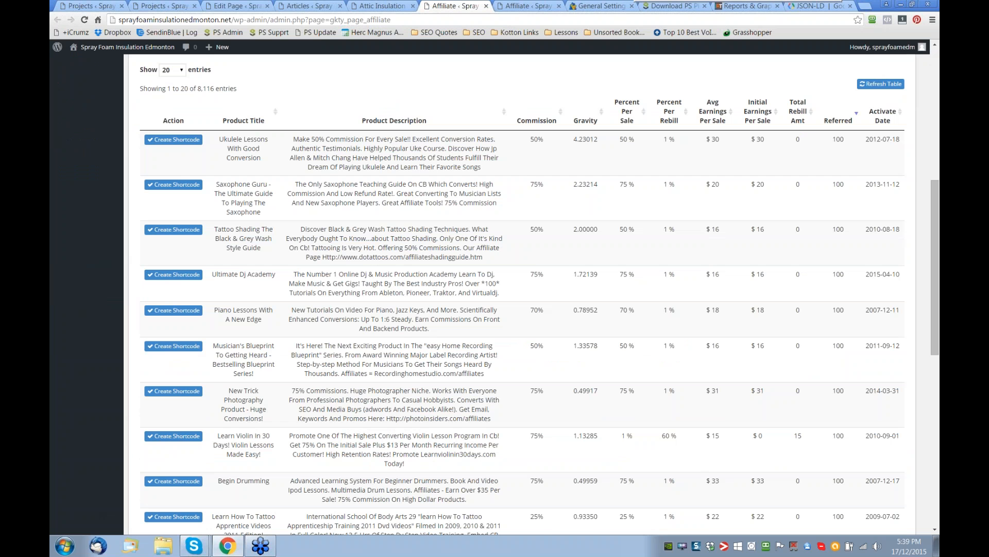
- Filter the ClickBank products by the product title "solar" and look through the matching offers
{"action": "scroll", "coordinate": [448, 269], "scroll_direction": "up", "scroll_amount": 4}
{"action": "left_click_drag", "start_coordinate": [202, 192], "coordinate": [173, 192]}
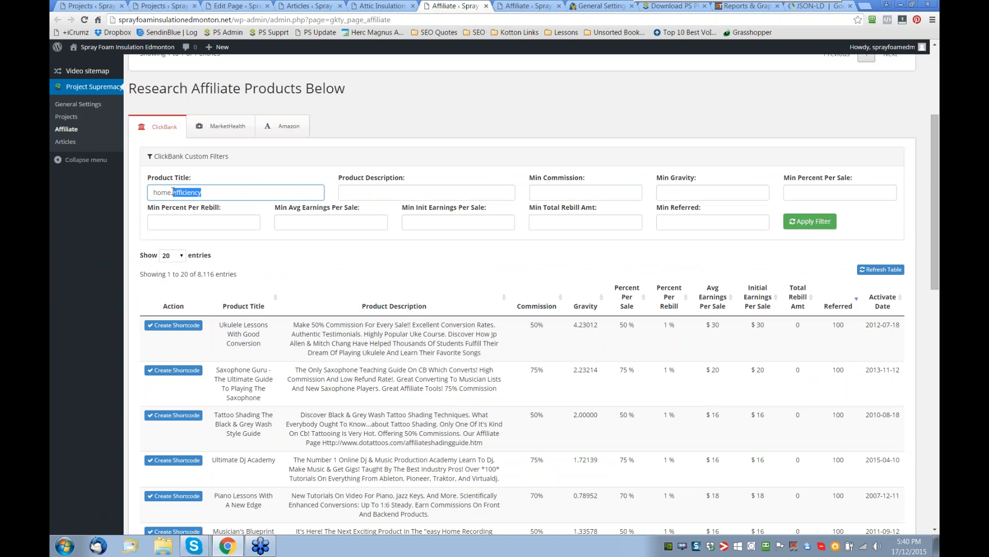
{"action": "key", "text": "BackSpace"}
{"action": "key", "text": "ctrl+a"}
{"action": "key", "text": "BackSpace"}
{"action": "type", "text": "solar"}
{"action": "left_click", "coordinate": [812, 222]}
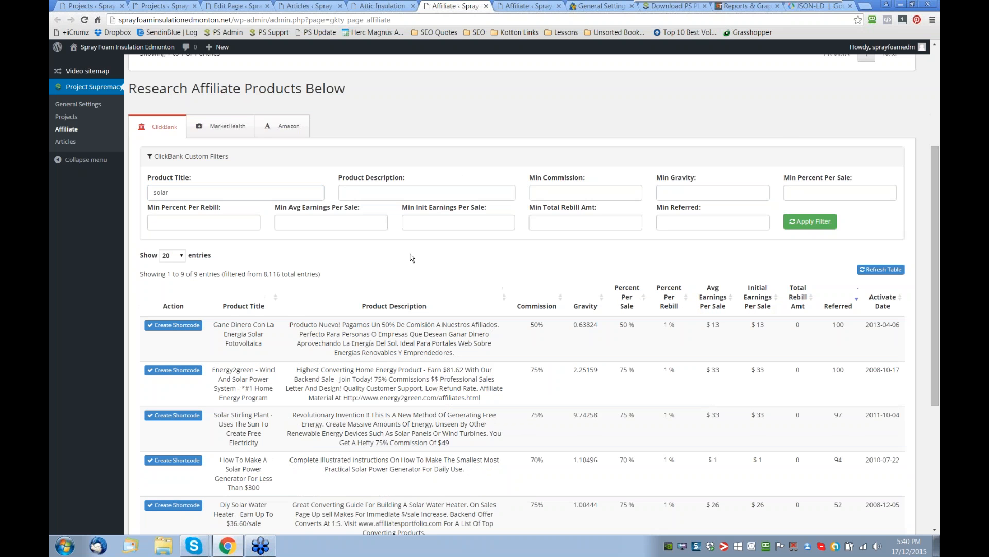
{"action": "scroll", "coordinate": [412, 257], "scroll_direction": "down", "scroll_amount": 1}
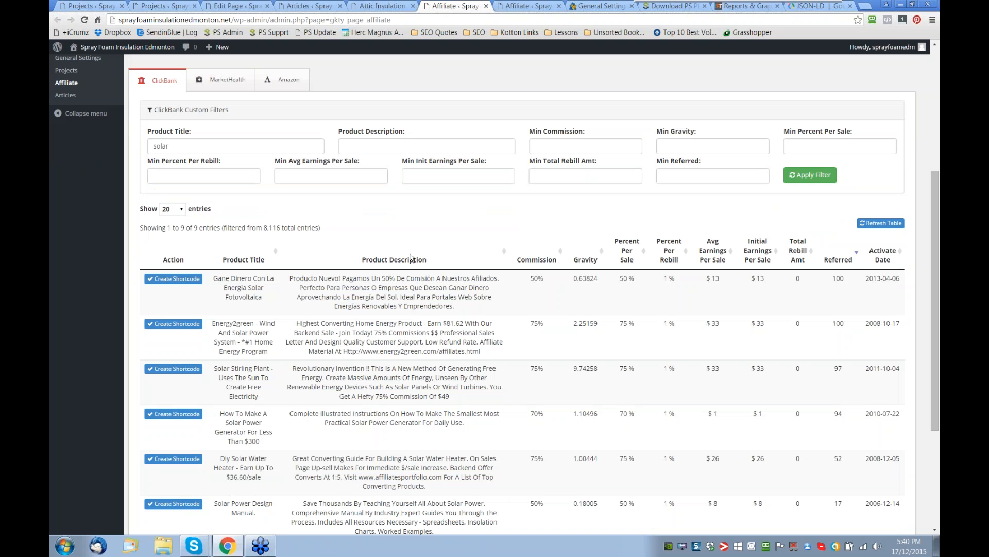
{"action": "scroll", "coordinate": [411, 257], "scroll_direction": "down", "scroll_amount": 1}
- View the ClickBank affiliate link page and shortcode form for the Gane Dinero Con La Energia Solar Fotovoltaica product, without adding a shortcode
{"action": "left_click", "coordinate": [390, 368]}
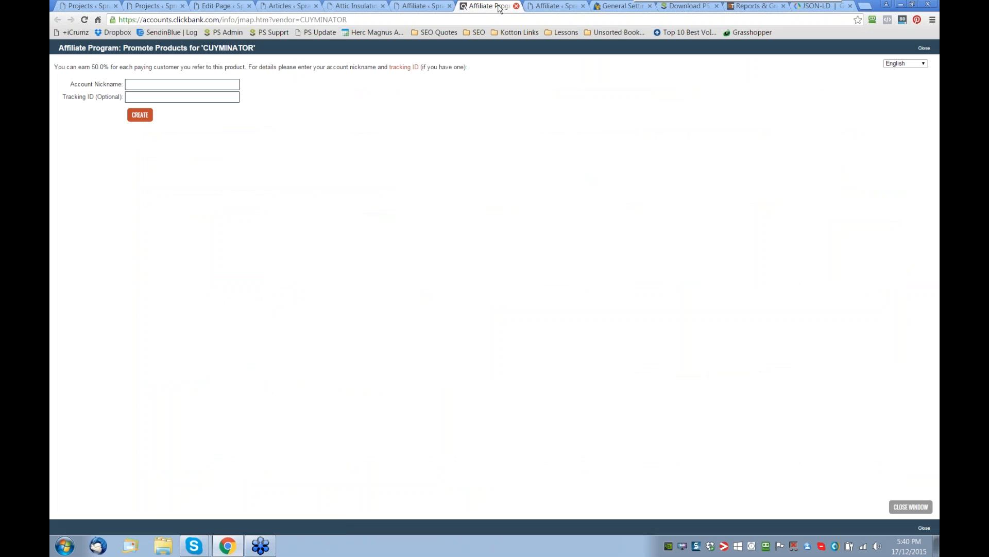
{"action": "left_click", "coordinate": [516, 6]}
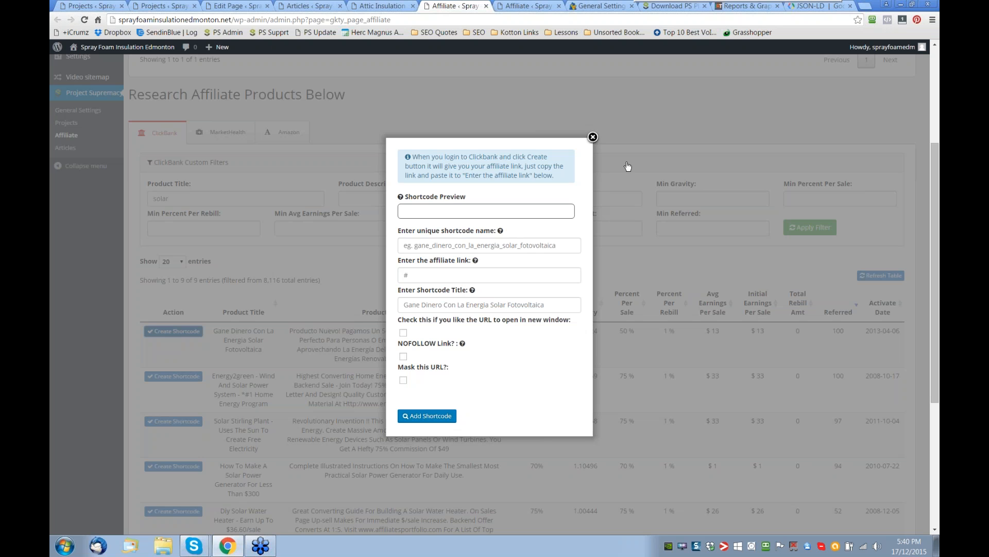
{"action": "left_click", "coordinate": [593, 137]}
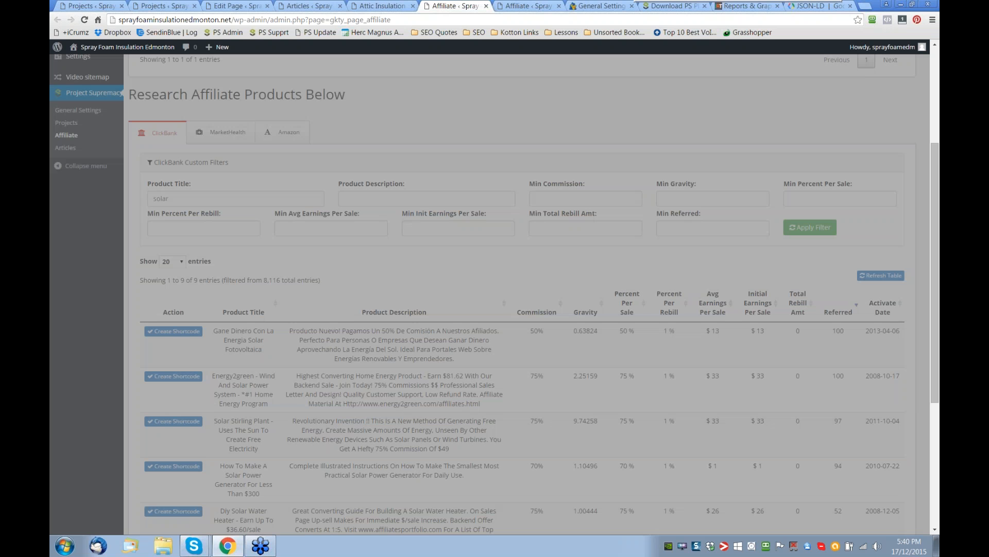
- Display the copyable shortcode of the DIY Home Energy entry in the Affiliate Shortcodes Manager and dismiss it
{"action": "scroll", "coordinate": [521, 237], "scroll_direction": "up", "scroll_amount": 4}
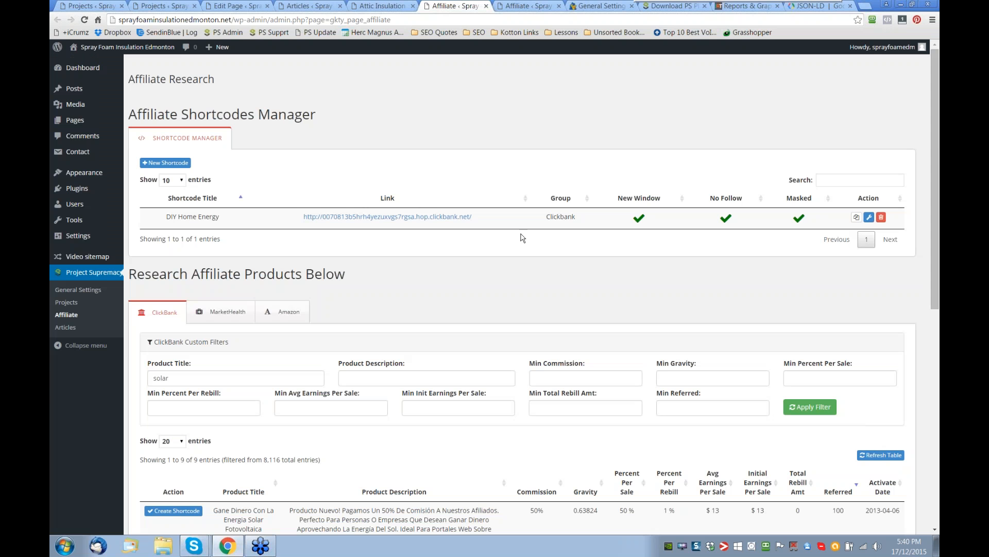
{"action": "left_click", "coordinate": [855, 217]}
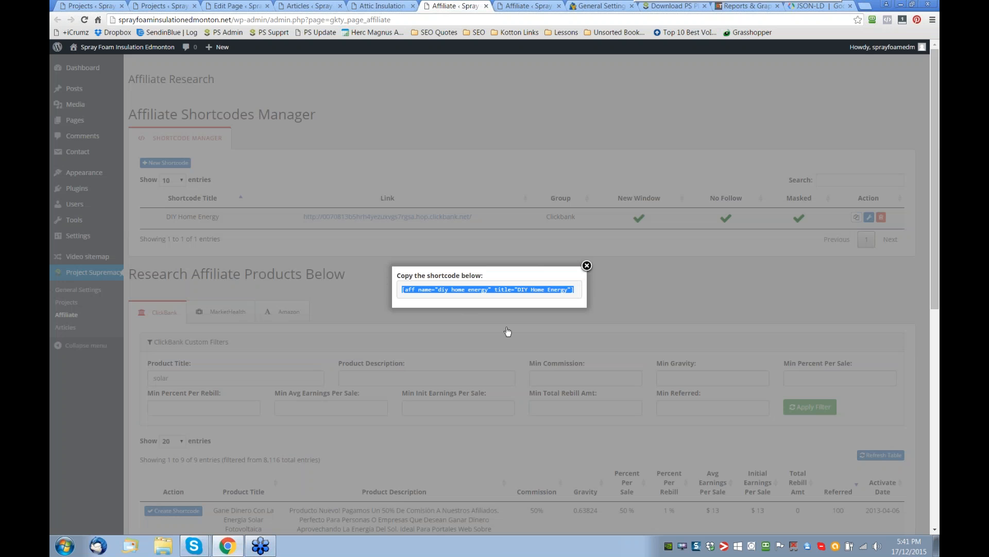
{"action": "left_click", "coordinate": [587, 265]}
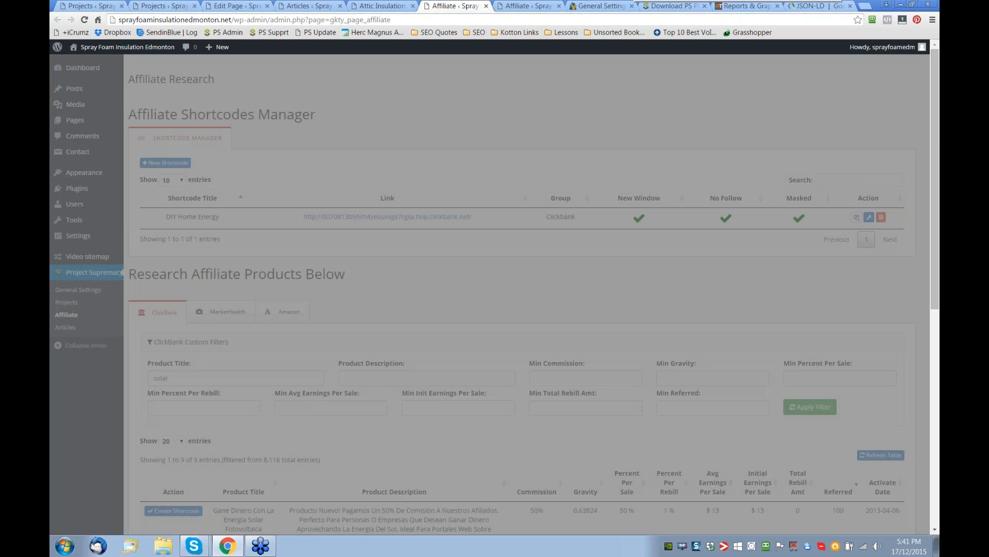
- Insert the "diy home energy" affiliate shortcode into the attic page after the keyword shortcode, with anchor text "DIY Home Energy CHange"
{"action": "left_click", "coordinate": [236, 7]}
{"action": "left_click", "coordinate": [377, 151]}
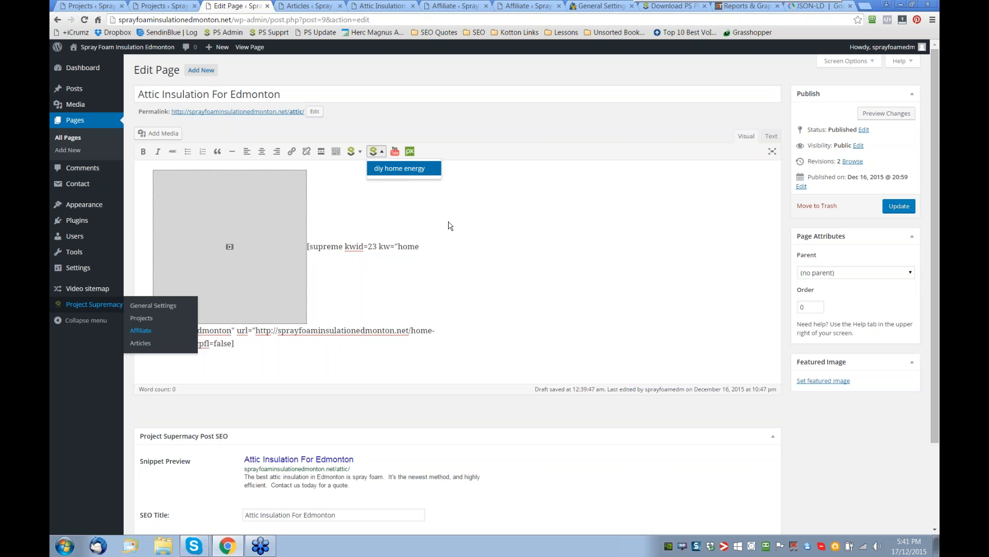
{"action": "left_click", "coordinate": [400, 169]}
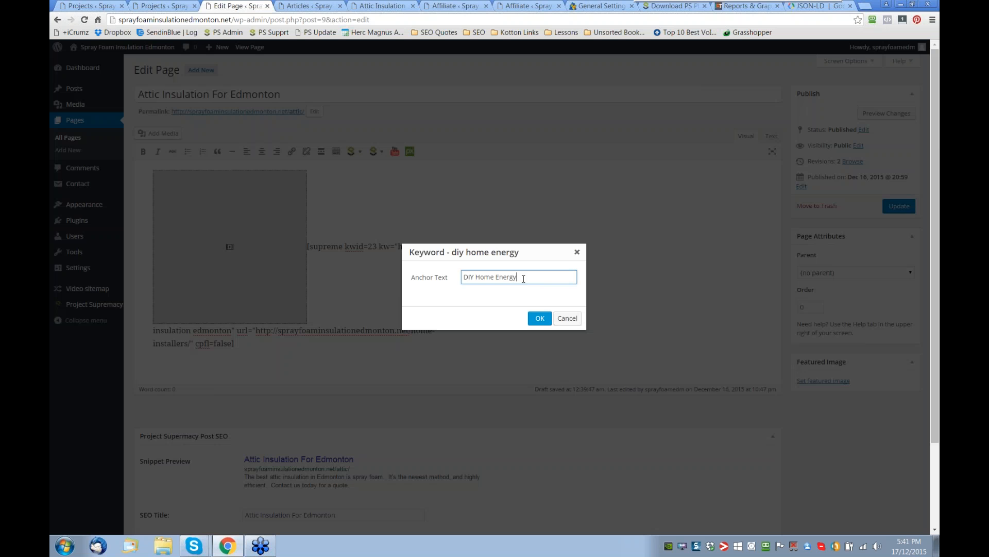
{"action": "type", "text": "CHange"}
{"action": "left_click", "coordinate": [540, 319]}
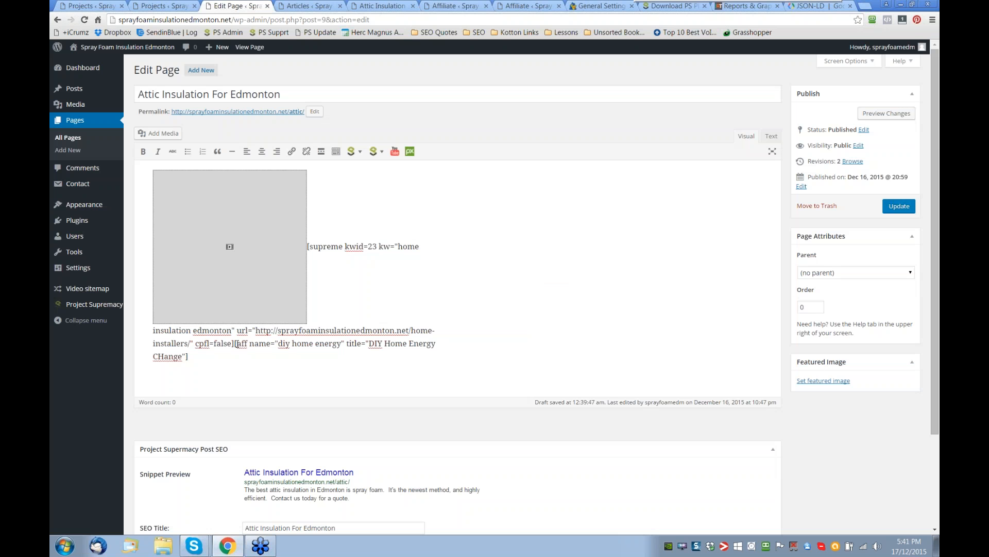
{"action": "left_click_drag", "start_coordinate": [235, 343], "coordinate": [270, 362]}
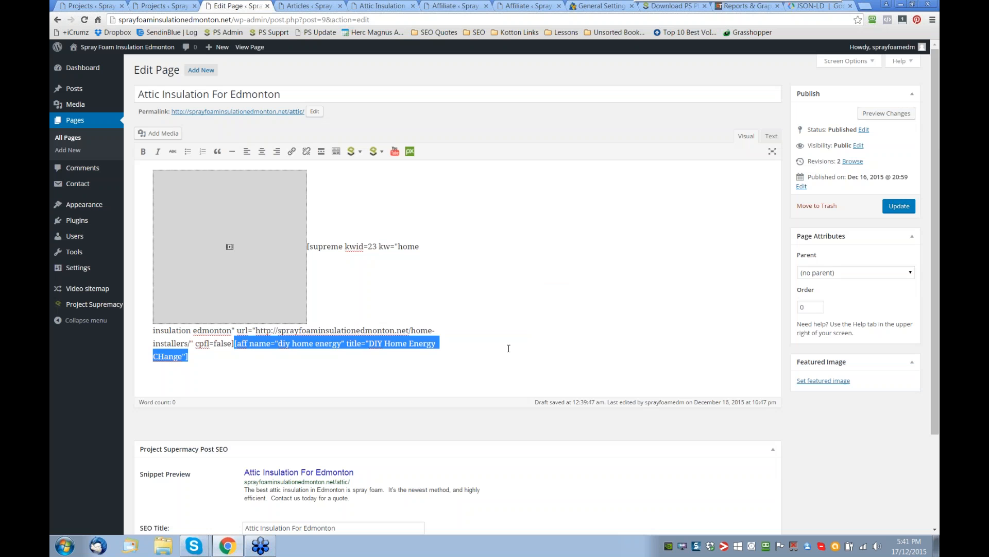
{"action": "left_click", "coordinate": [462, 294]}
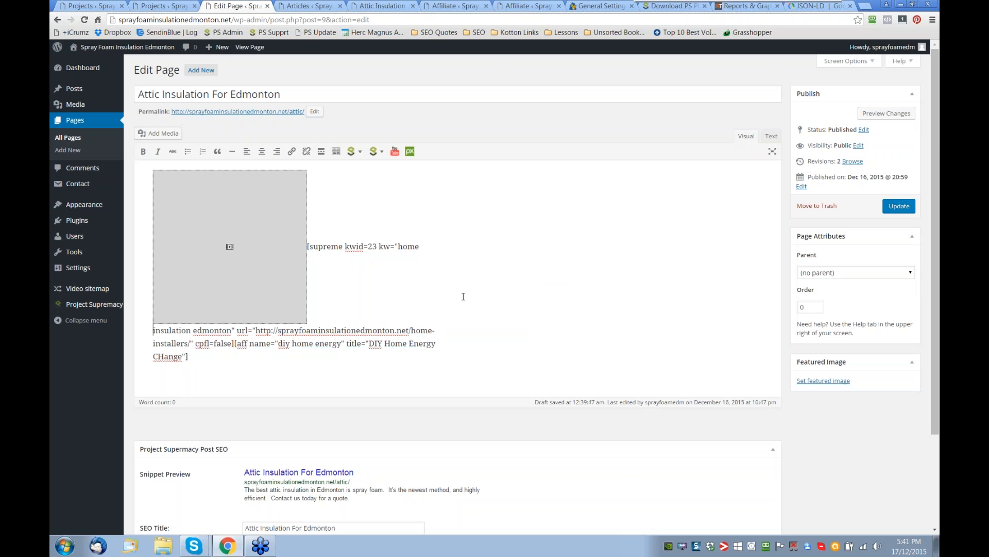
- Search YouTube videos for "home insulation" from the page editor and browse the results without embedding a video
{"action": "left_click", "coordinate": [395, 152]}
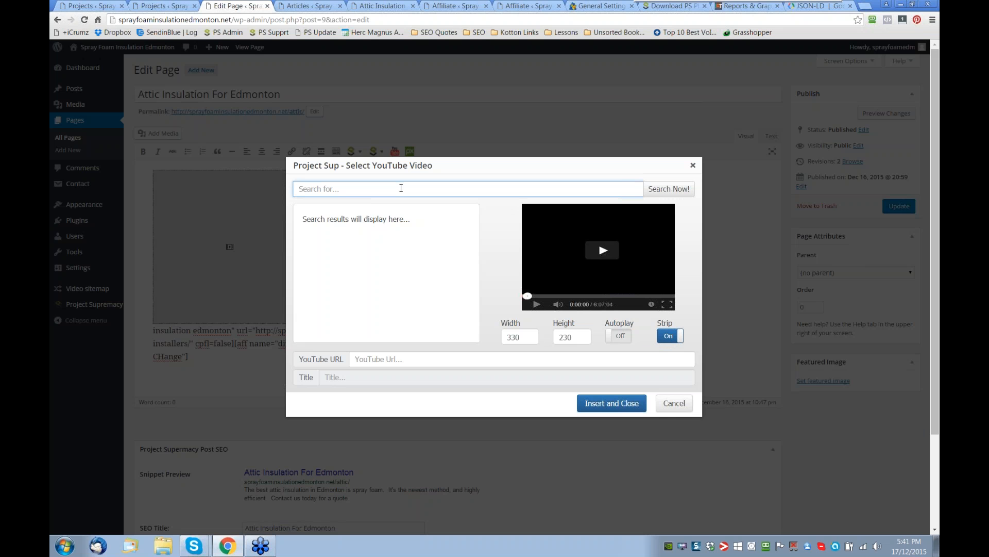
{"action": "type", "text": "home "}
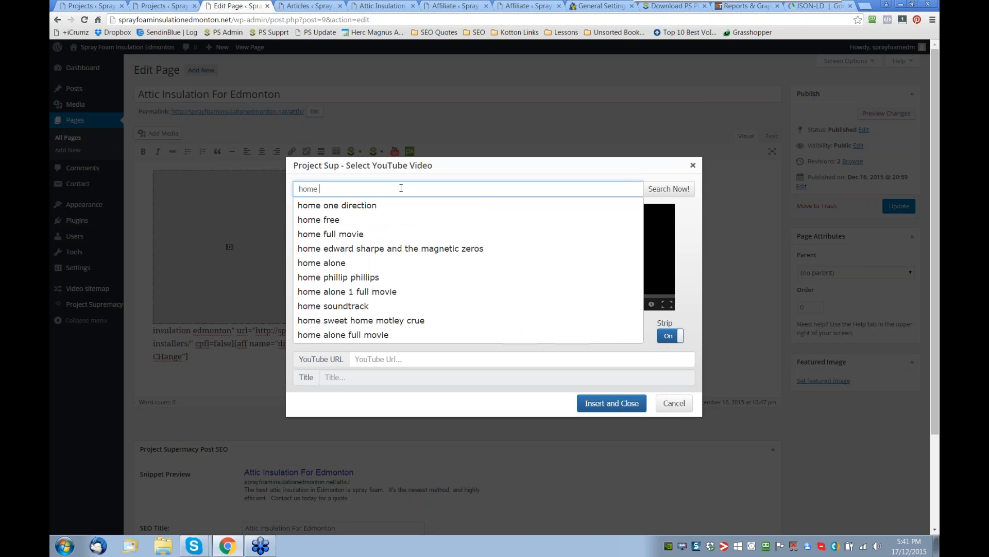
{"action": "type", "text": "insul"}
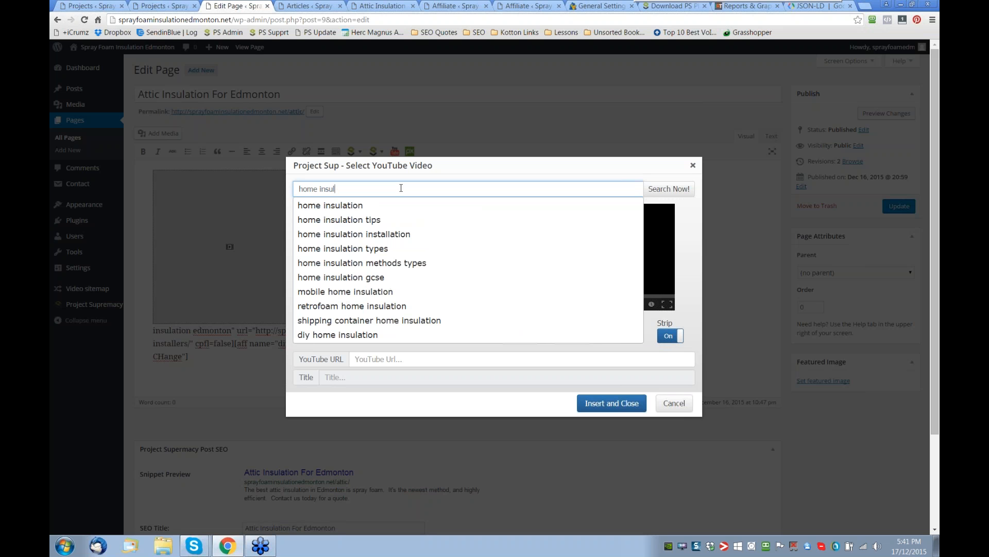
{"action": "type", "text": "ation"}
{"action": "left_click", "coordinate": [347, 206]}
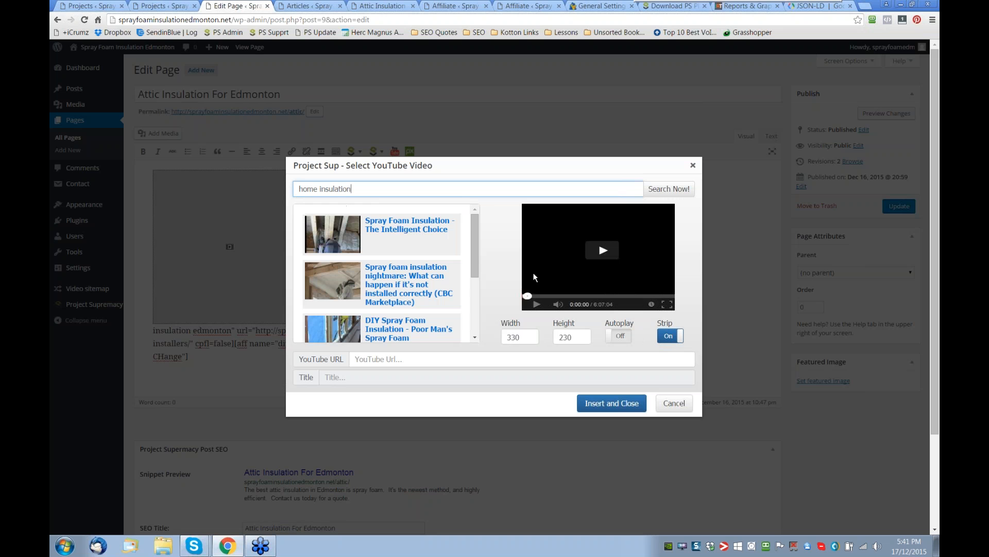
{"action": "scroll", "coordinate": [386, 240], "scroll_direction": "down", "scroll_amount": 1}
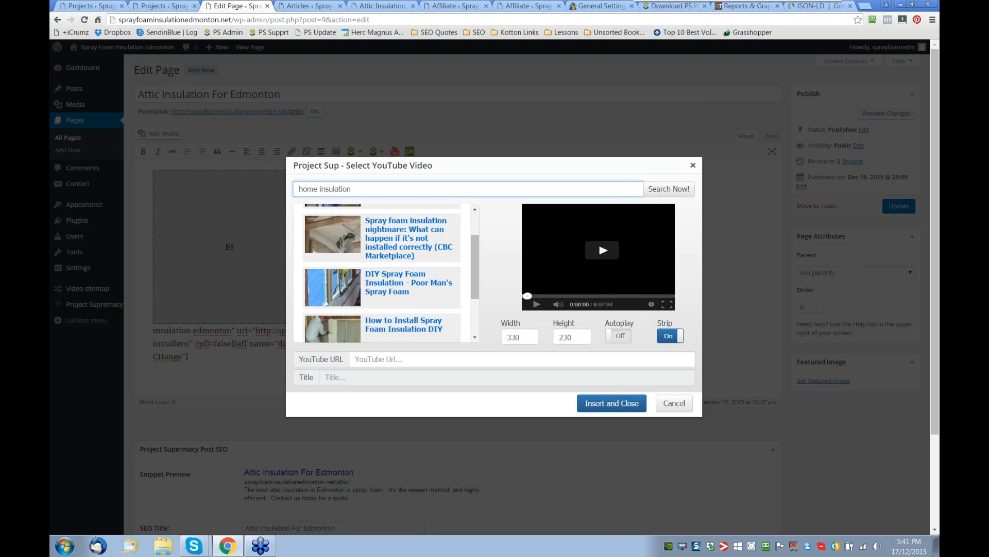
{"action": "scroll", "coordinate": [386, 273], "scroll_direction": "down", "scroll_amount": 3}
{"action": "scroll", "coordinate": [387, 273], "scroll_direction": "up", "scroll_amount": 3}
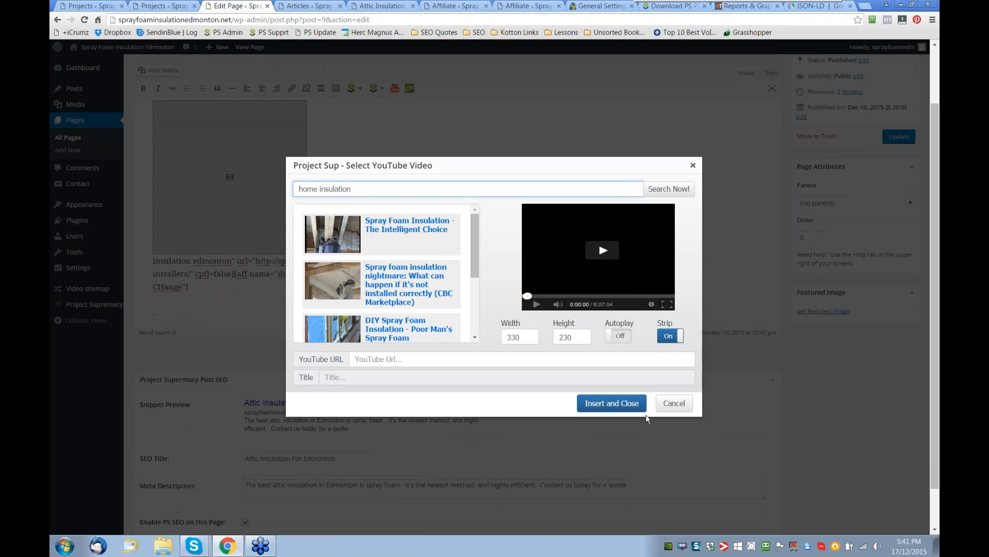
{"action": "left_click", "coordinate": [668, 409]}
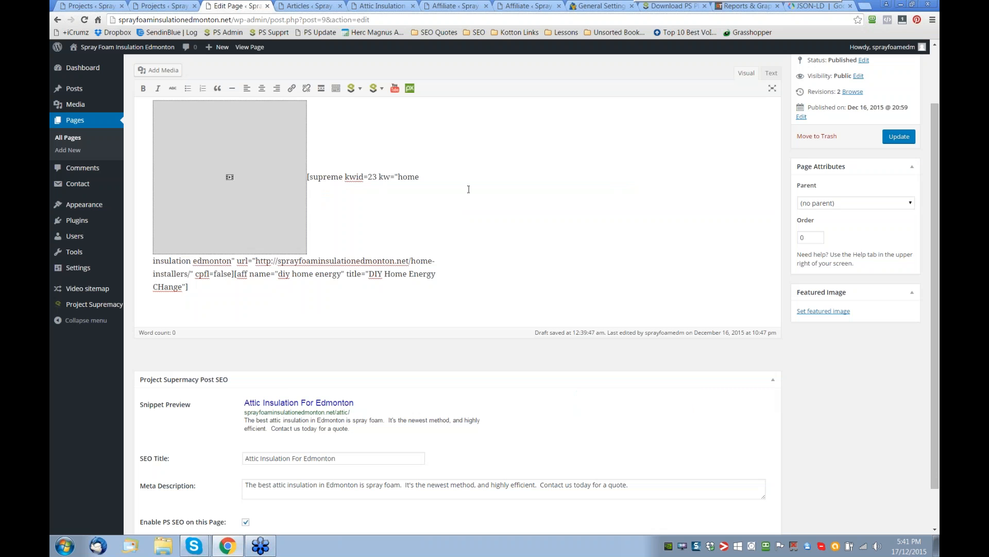
- Search Pixabay images for "foam" and select the picture of the man's face in foamy water
{"action": "left_click", "coordinate": [440, 182]}
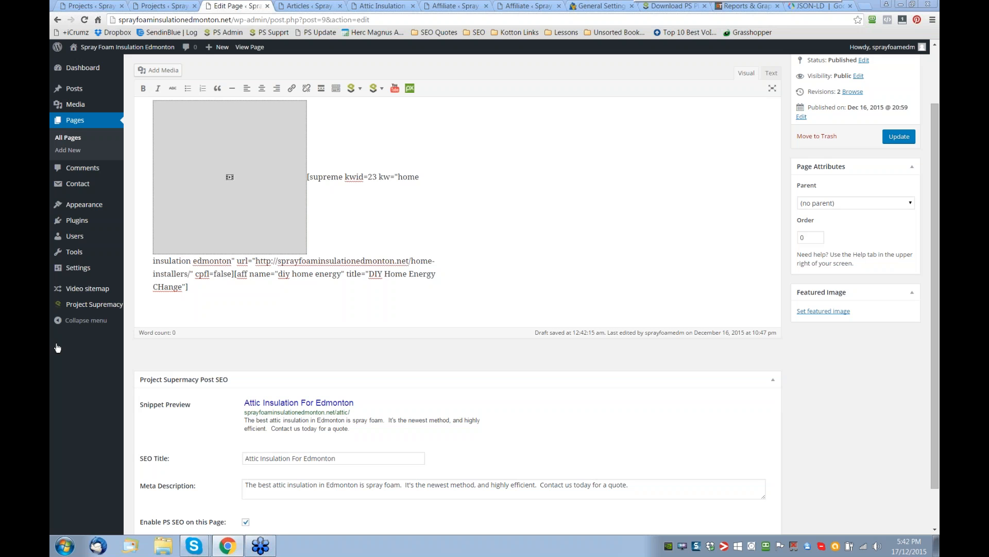
{"action": "left_click", "coordinate": [410, 88]}
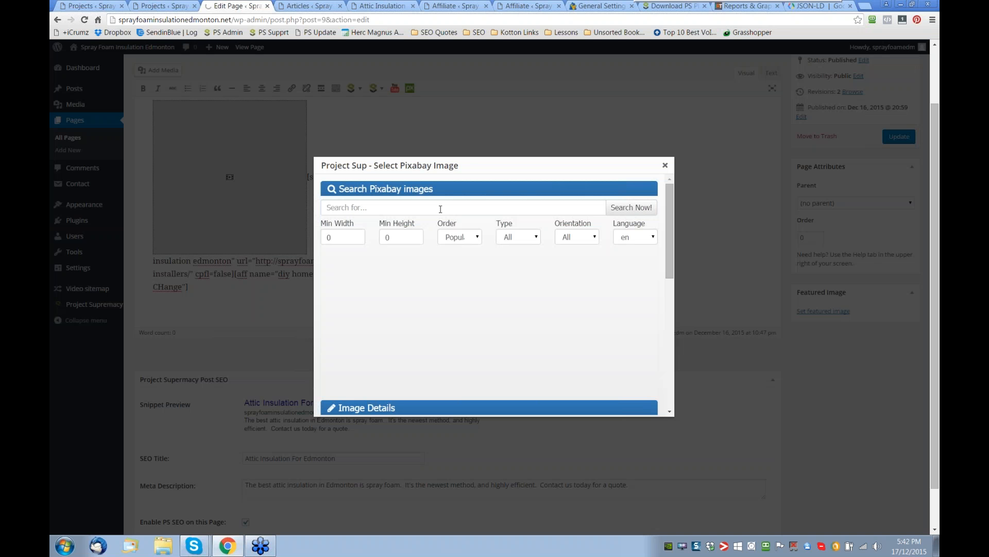
{"action": "left_click", "coordinate": [441, 208]}
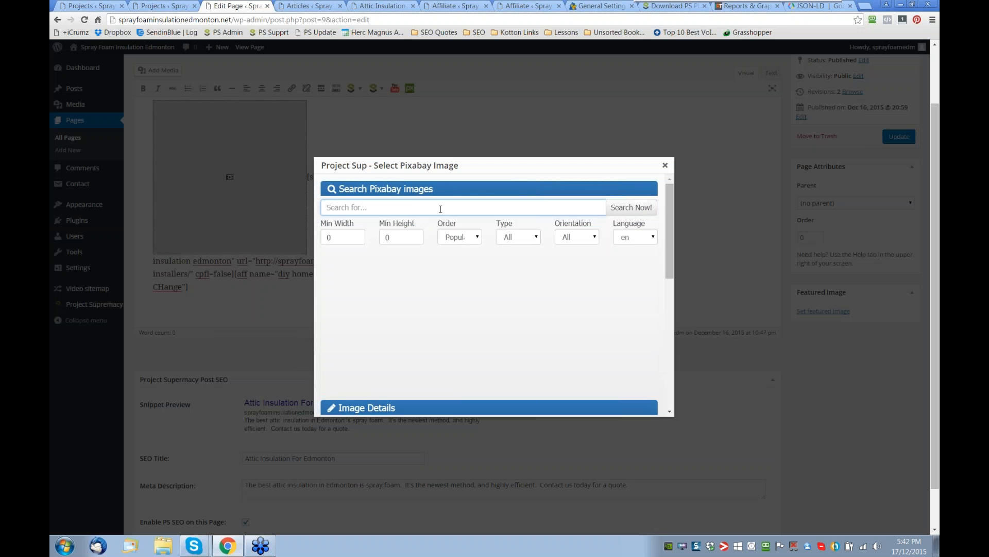
{"action": "type", "text": "foam"}
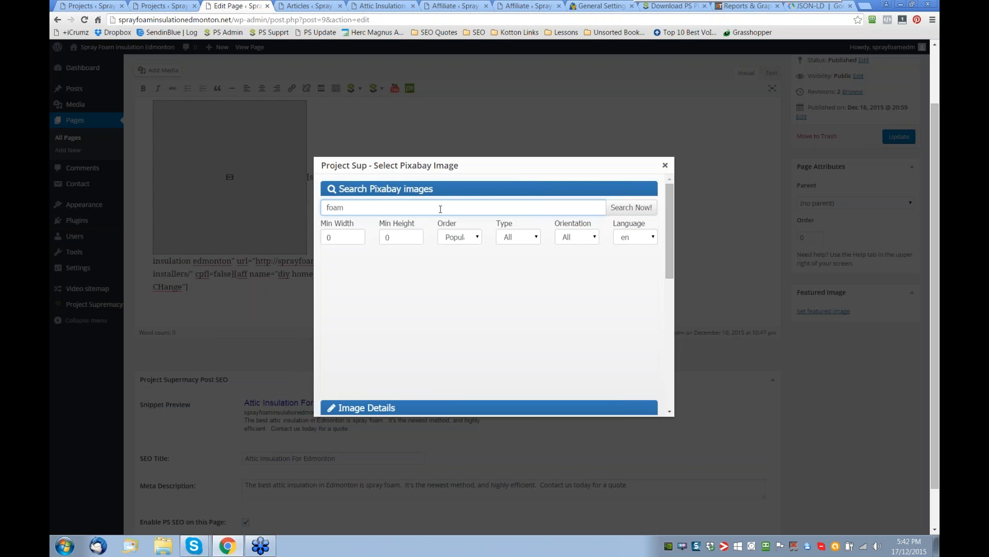
{"action": "left_click", "coordinate": [628, 208]}
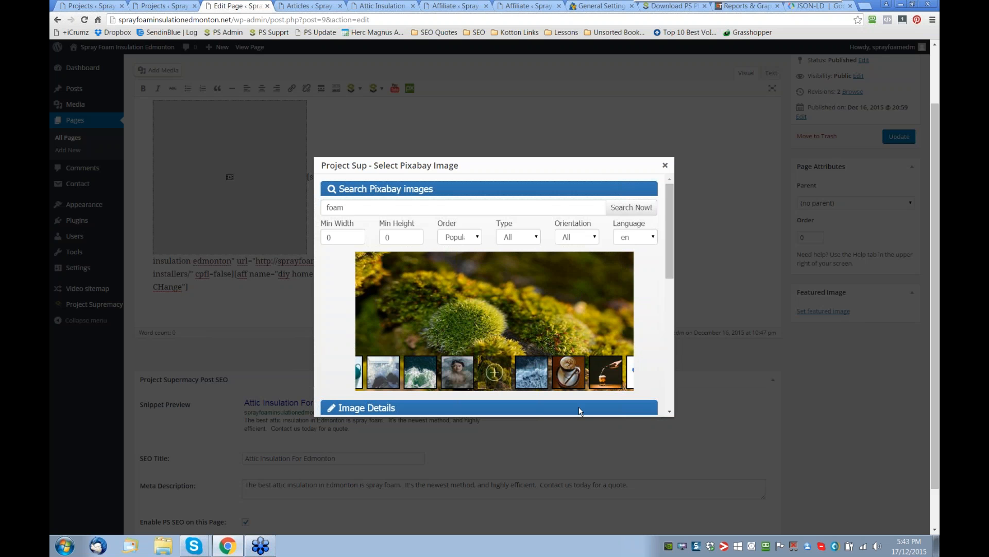
{"action": "left_click", "coordinate": [460, 374]}
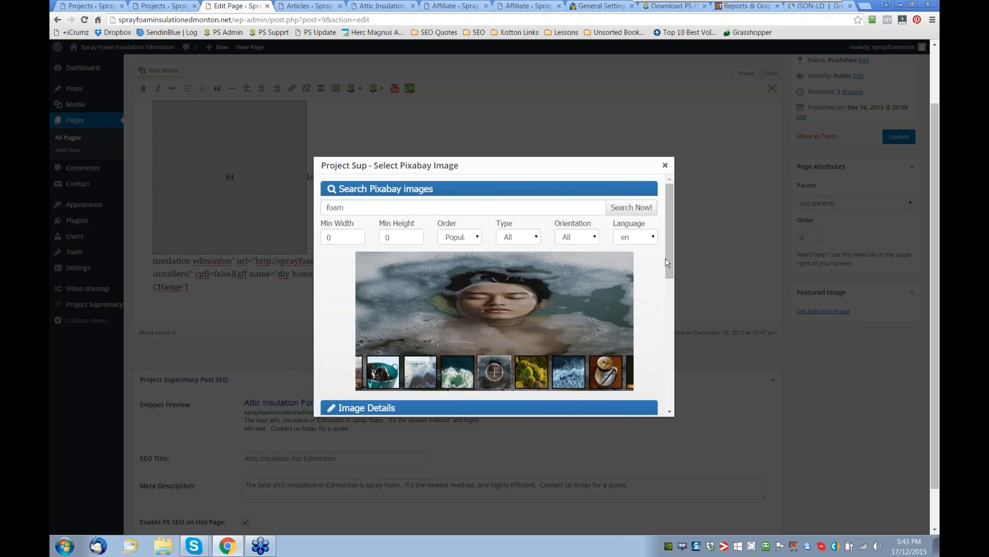
- Rename the selected Pixabay image "LSI KEYWORD"
{"action": "left_click_drag", "start_coordinate": [669, 258], "coordinate": [670, 268]}
{"action": "scroll", "coordinate": [670, 263], "scroll_direction": "down", "scroll_amount": 1}
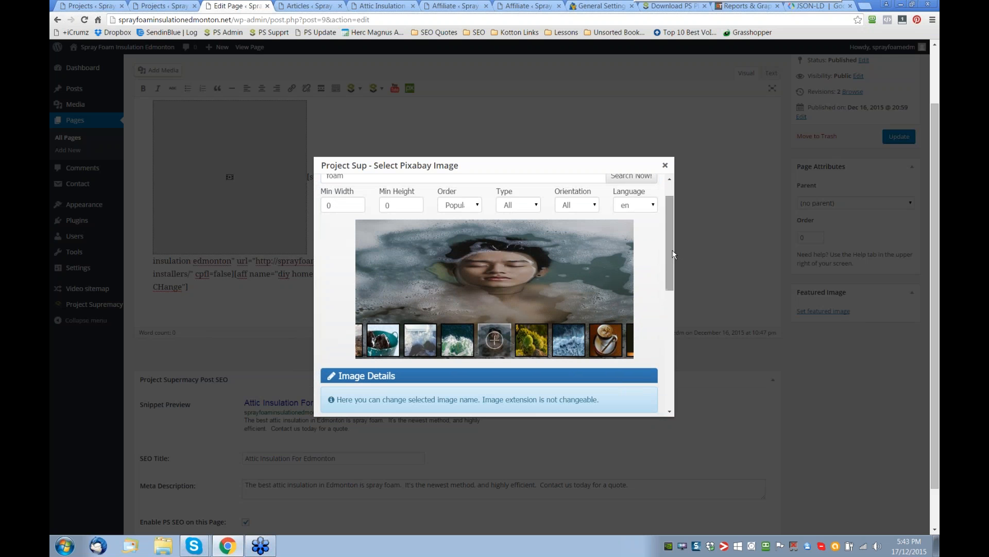
{"action": "scroll", "coordinate": [672, 250], "scroll_direction": "down", "scroll_amount": 3}
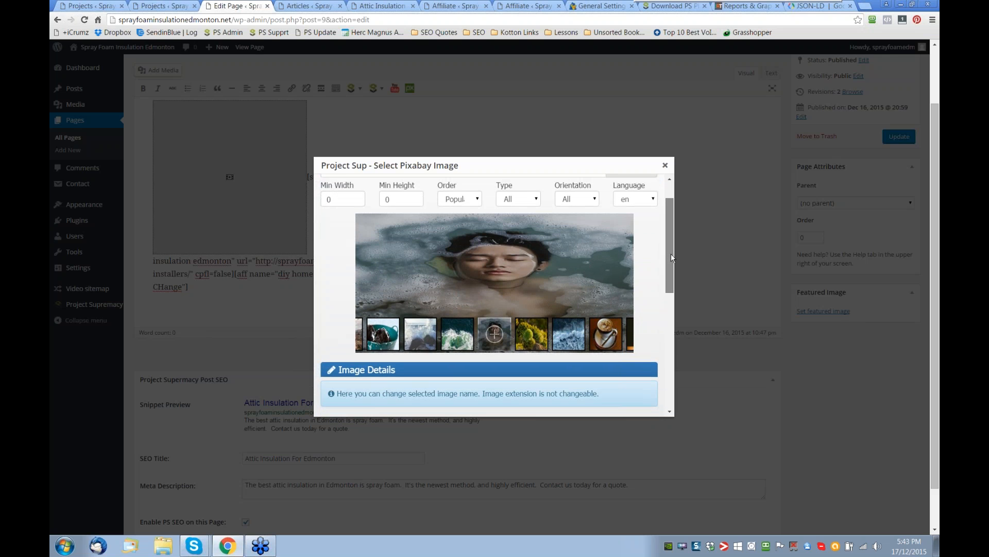
{"action": "scroll", "coordinate": [669, 276], "scroll_direction": "down", "scroll_amount": 3}
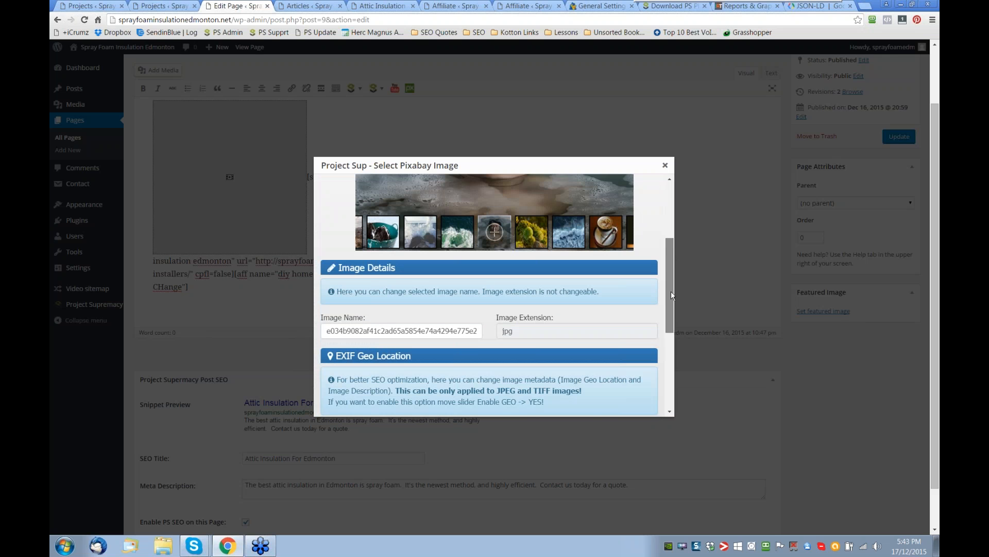
{"action": "scroll", "coordinate": [671, 291], "scroll_direction": "down", "scroll_amount": 1}
{"action": "double_click", "coordinate": [397, 320]}
{"action": "key", "text": "BackSpace"}
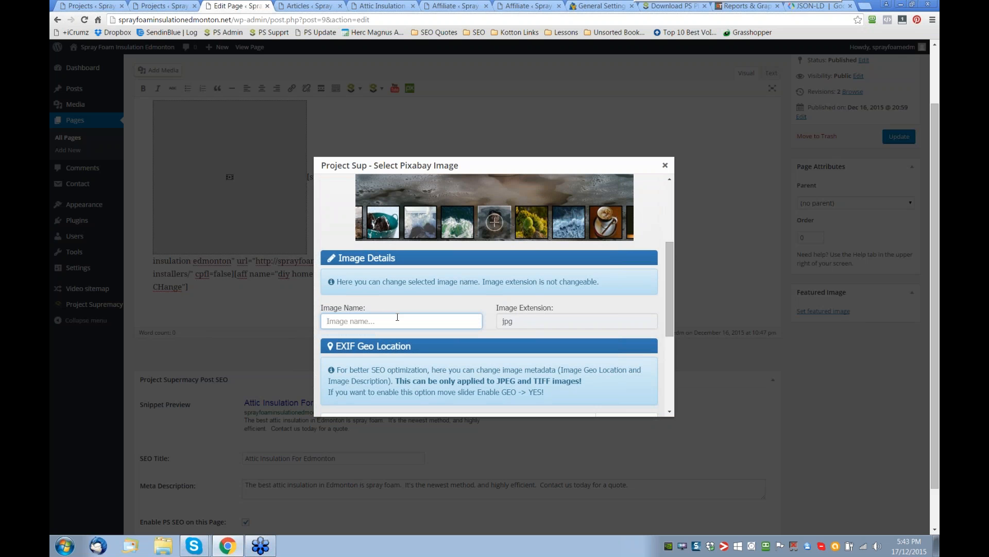
{"action": "type", "text": "LSI KEYWORD"}
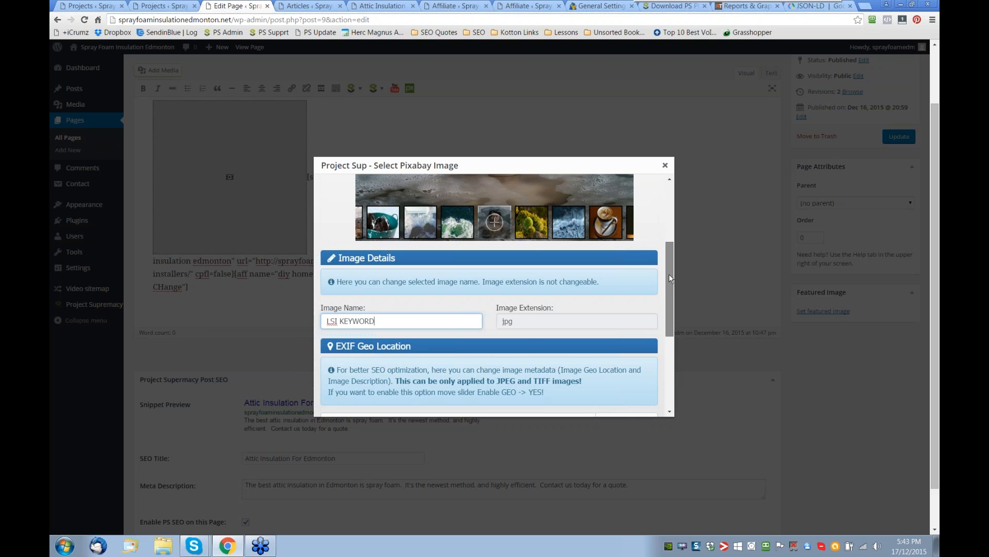
- Set the image's EXIF geo location to Edmonton, Alberta
{"action": "left_click_drag", "start_coordinate": [669, 274], "coordinate": [673, 336]}
{"action": "left_click", "coordinate": [406, 258]}
{"action": "type", "text": "Edm"}
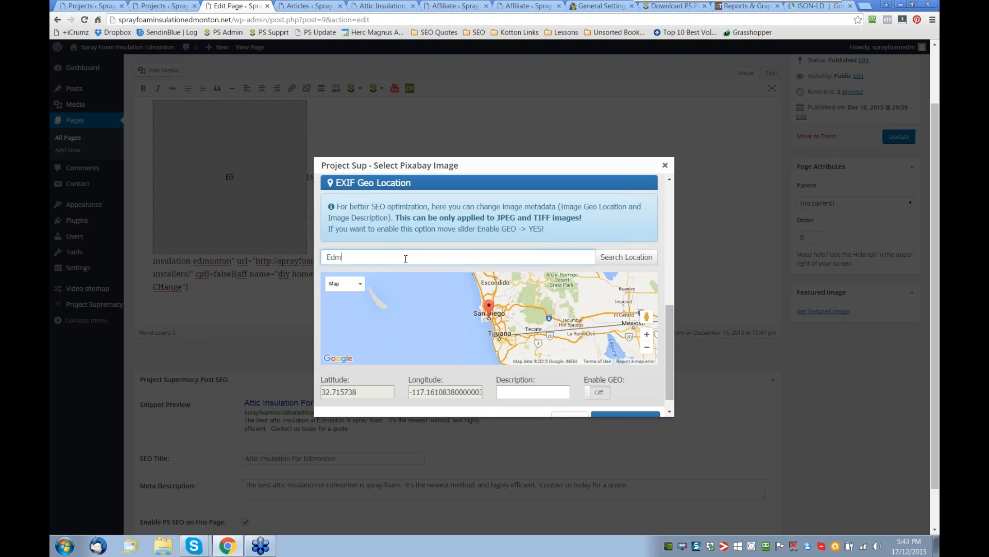
{"action": "type", "text": "onton, Alberta"}
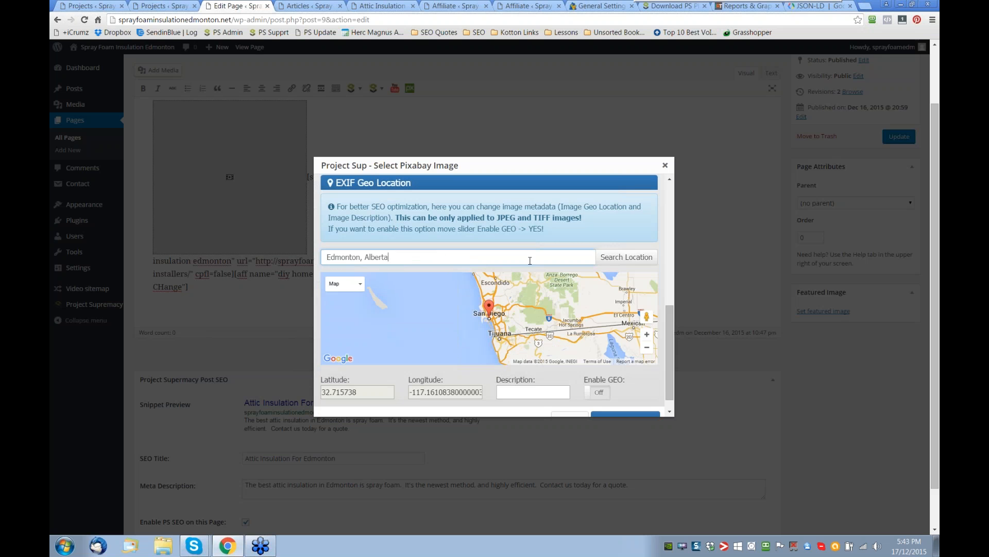
{"action": "left_click", "coordinate": [623, 260]}
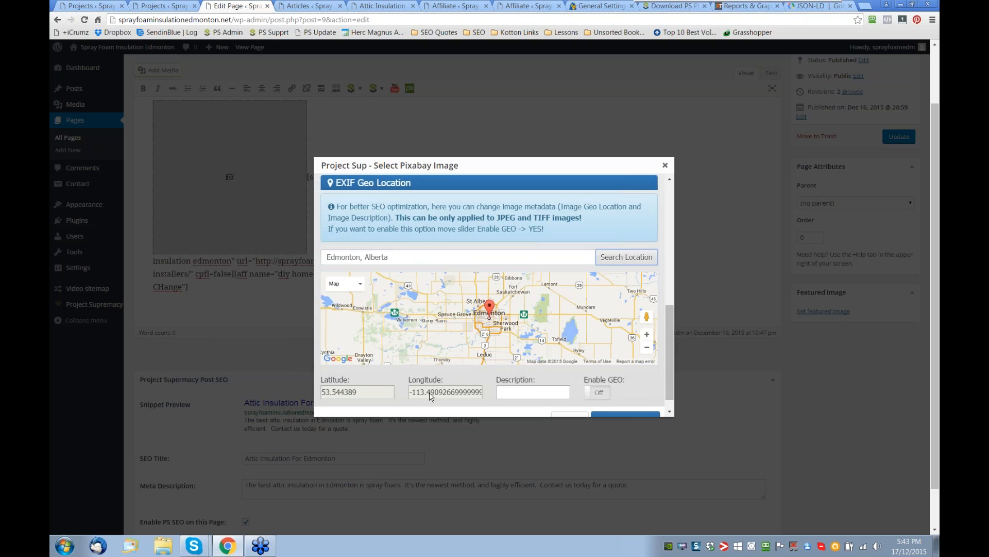
- Enter "LSI KEYWORD" as the image's EXIF description and enable GEO
{"action": "left_click", "coordinate": [523, 392]}
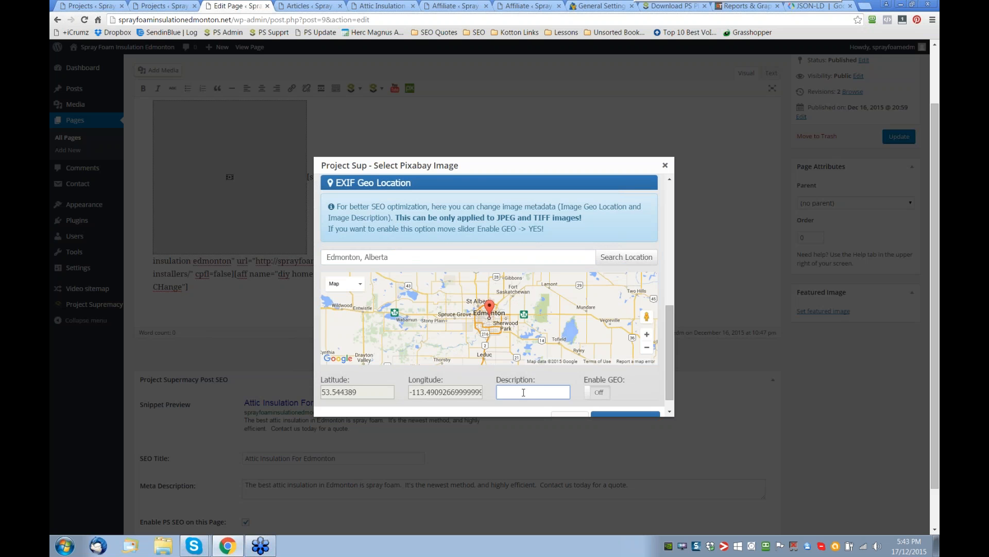
{"action": "type", "text": "LSI KEYWORD"}
{"action": "left_click", "coordinate": [598, 392]}
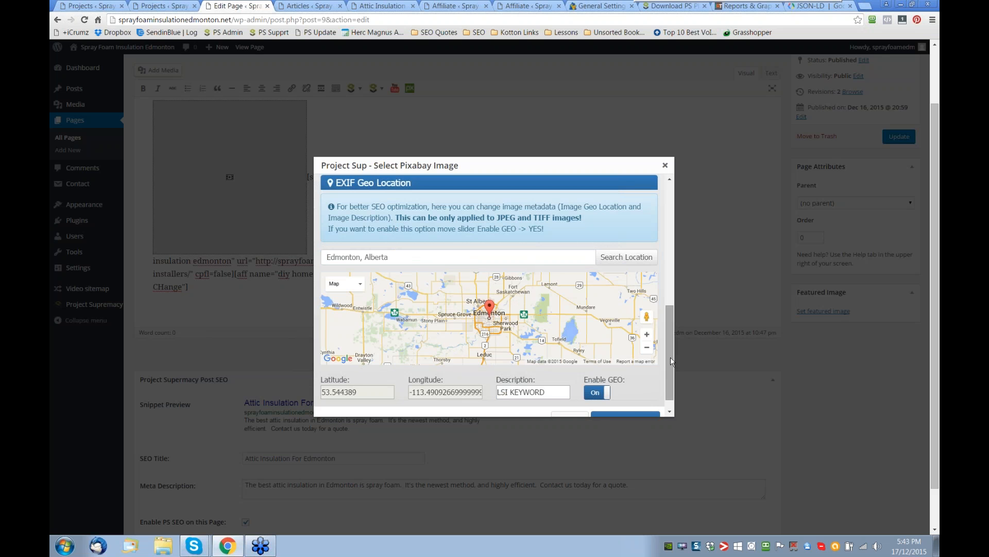
- Insert the geotagged Pixabay image into the Attic Insulation For Edmonton page and look over the page content
{"action": "scroll", "coordinate": [670, 356], "scroll_direction": "down", "scroll_amount": 2}
{"action": "left_click", "coordinate": [634, 406]}
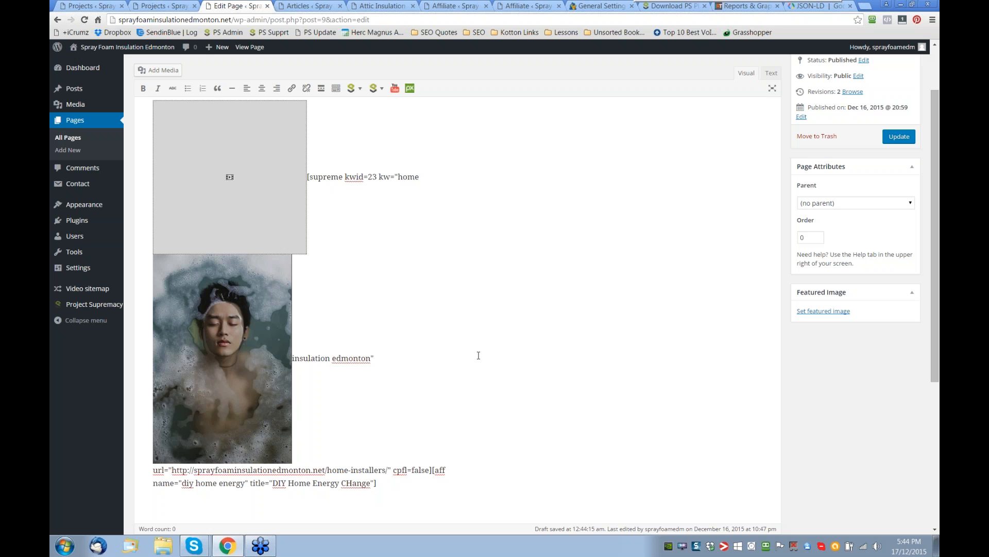
{"action": "scroll", "coordinate": [479, 355], "scroll_direction": "down", "scroll_amount": 4}
{"action": "scroll", "coordinate": [542, 343], "scroll_direction": "up", "scroll_amount": 4}
{"action": "scroll", "coordinate": [541, 343], "scroll_direction": "up", "scroll_amount": 1}
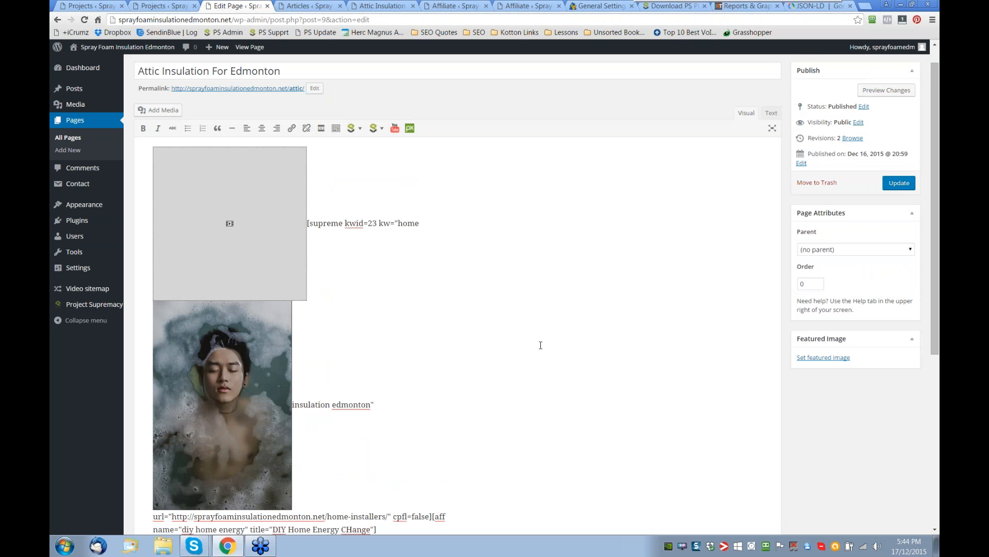
{"action": "scroll", "coordinate": [540, 345], "scroll_direction": "up", "scroll_amount": 1}
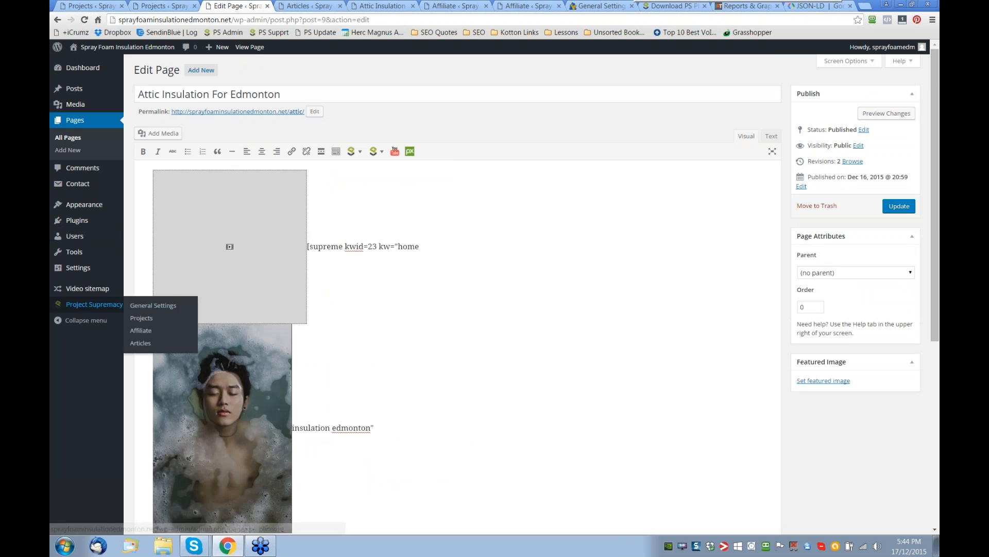
- Leave the attic page without saving its changes and open the site's Media Library
{"action": "mouse_move", "coordinate": [72, 104]}
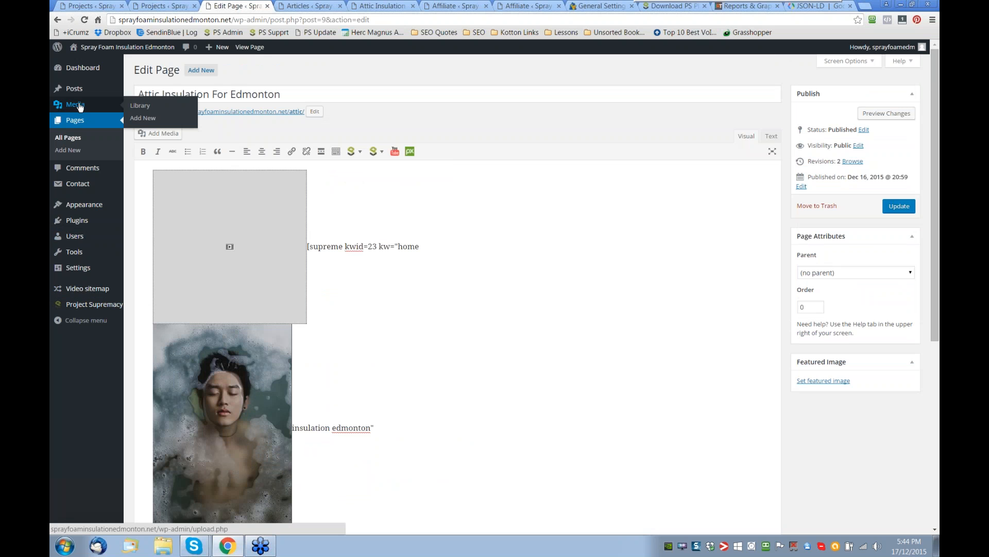
{"action": "left_click", "coordinate": [137, 105]}
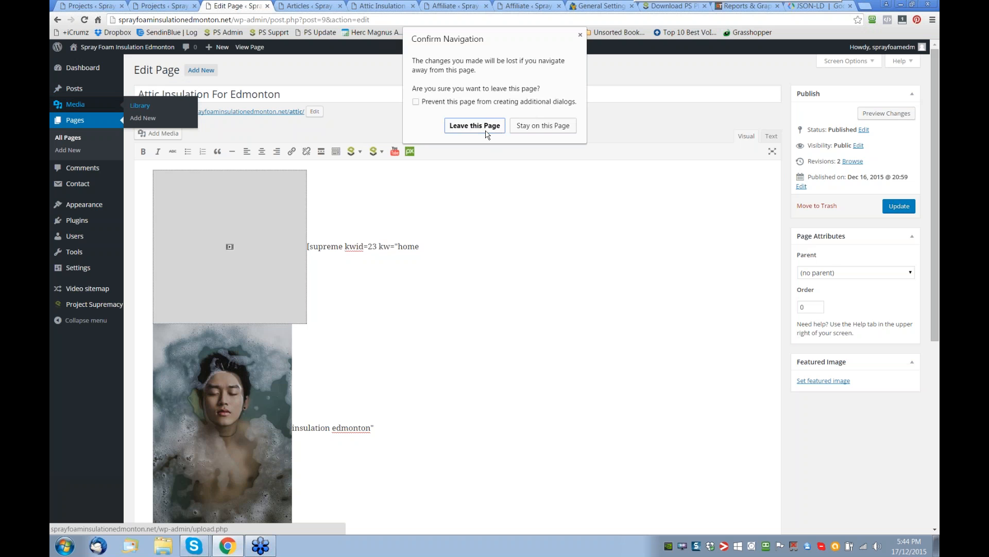
{"action": "left_click", "coordinate": [487, 129]}
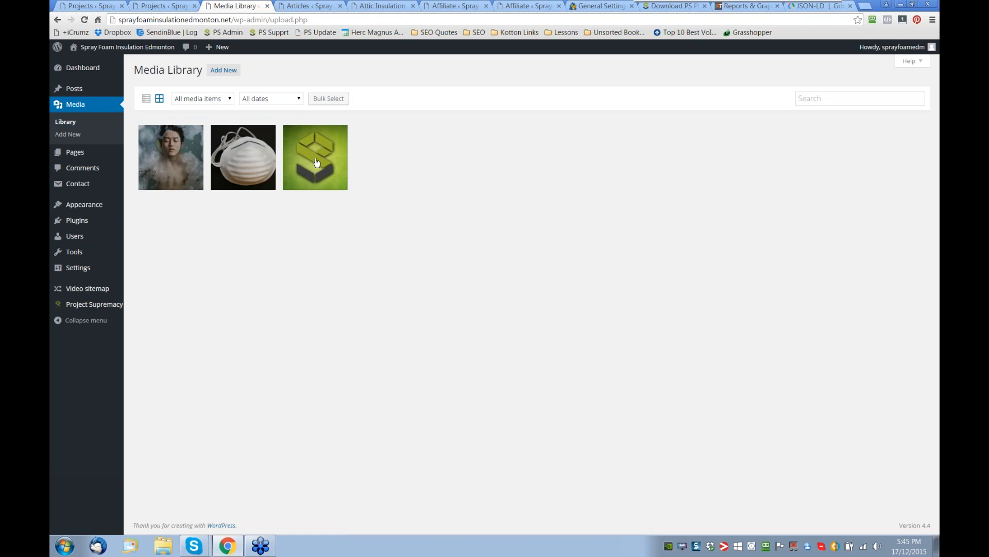
- Examine the EXIF description and geo location data of the fb-logo image, and close its attachment details
{"action": "left_click", "coordinate": [321, 169]}
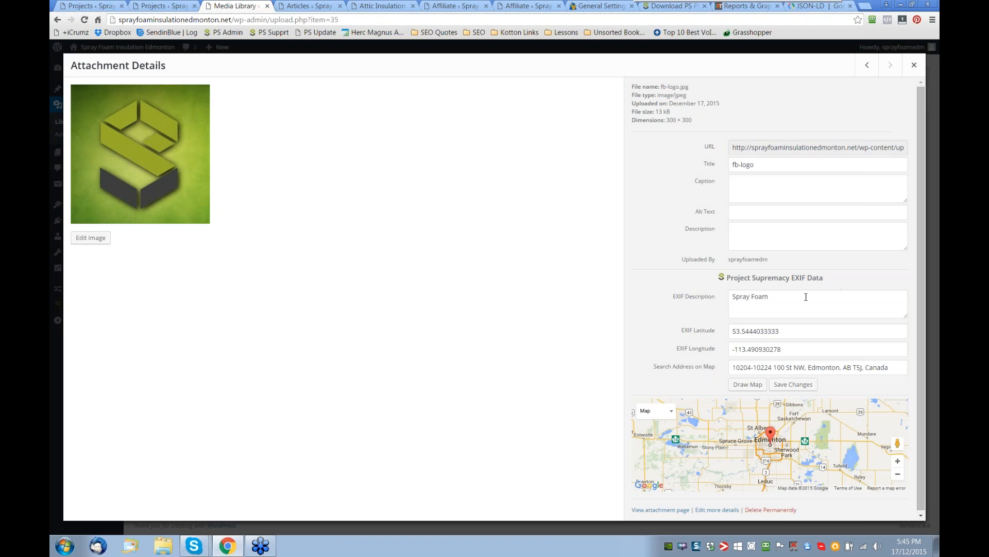
{"action": "left_click_drag", "start_coordinate": [772, 297], "coordinate": [732, 295]}
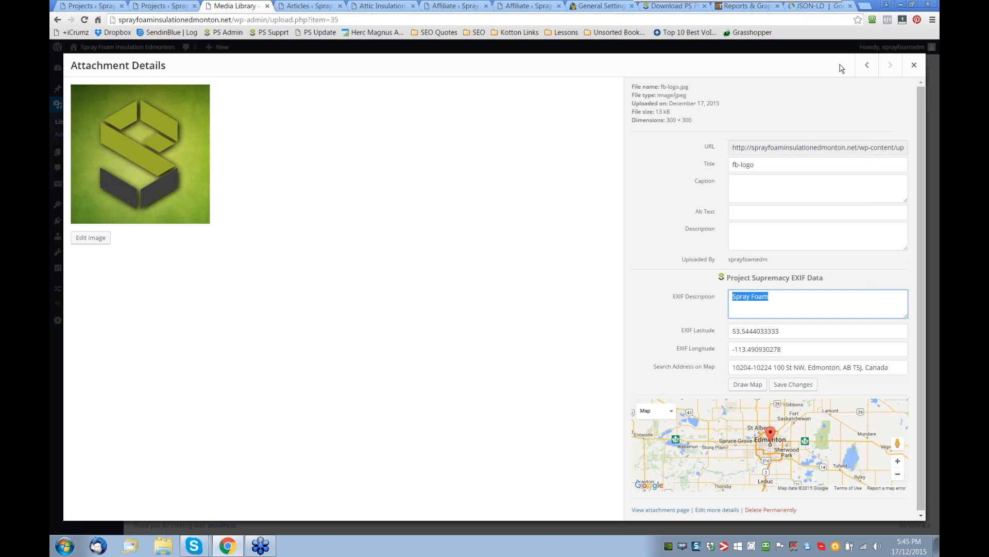
{"action": "left_click", "coordinate": [915, 66]}
- Look through the already open Articles page, attic page preview and Affiliate page, and return to the Articles page
{"action": "mouse_move", "coordinate": [77, 305]}
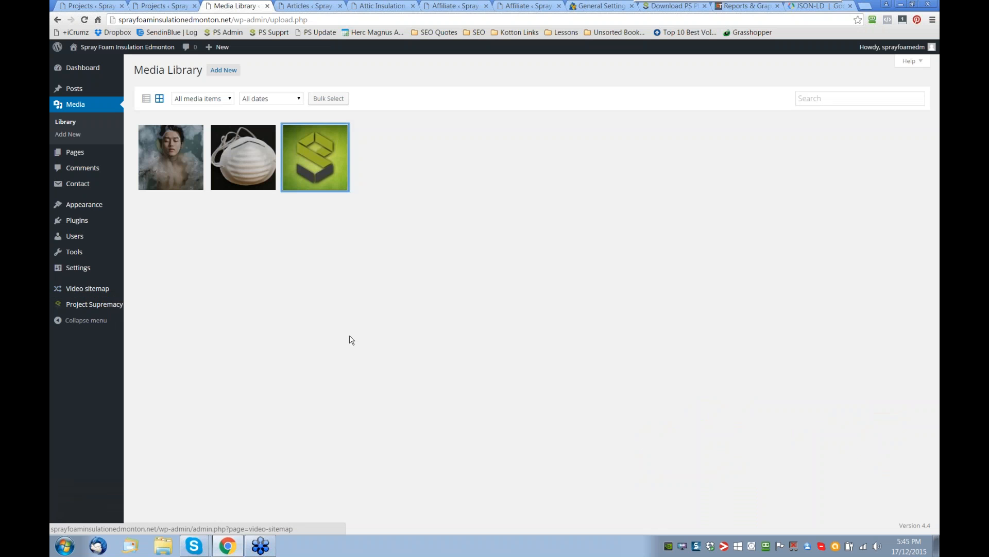
{"action": "left_click", "coordinate": [331, 7]}
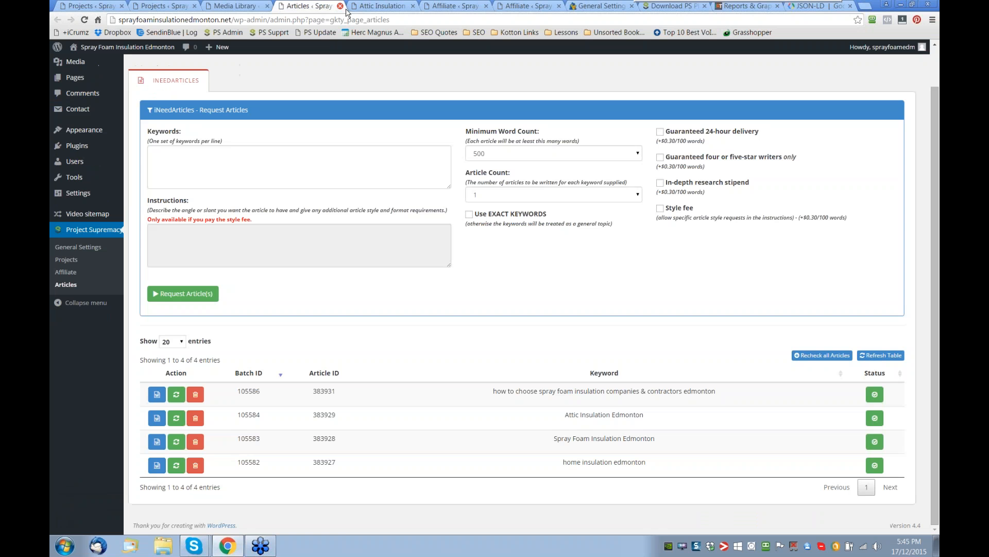
{"action": "left_click", "coordinate": [381, 6]}
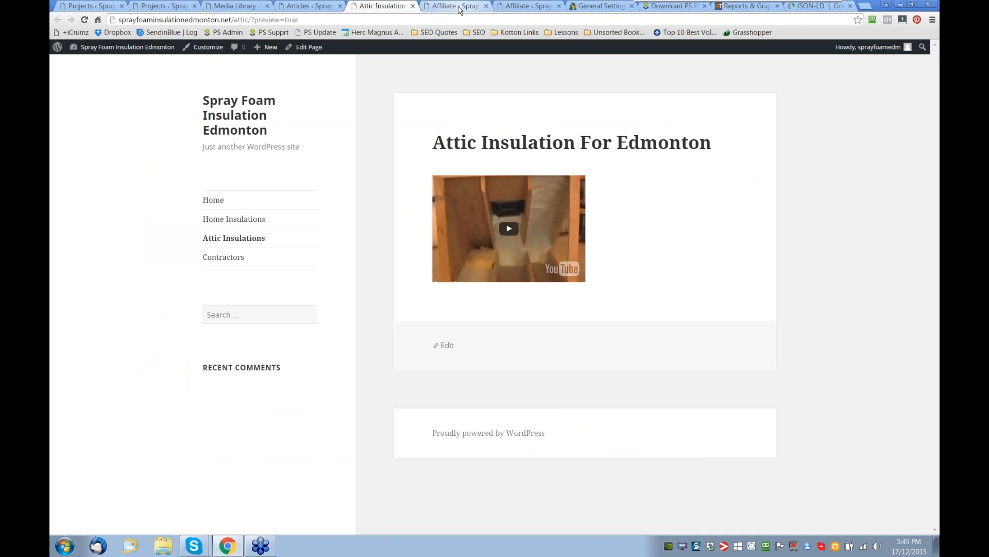
{"action": "left_click", "coordinate": [460, 11]}
{"action": "left_click", "coordinate": [308, 6]}
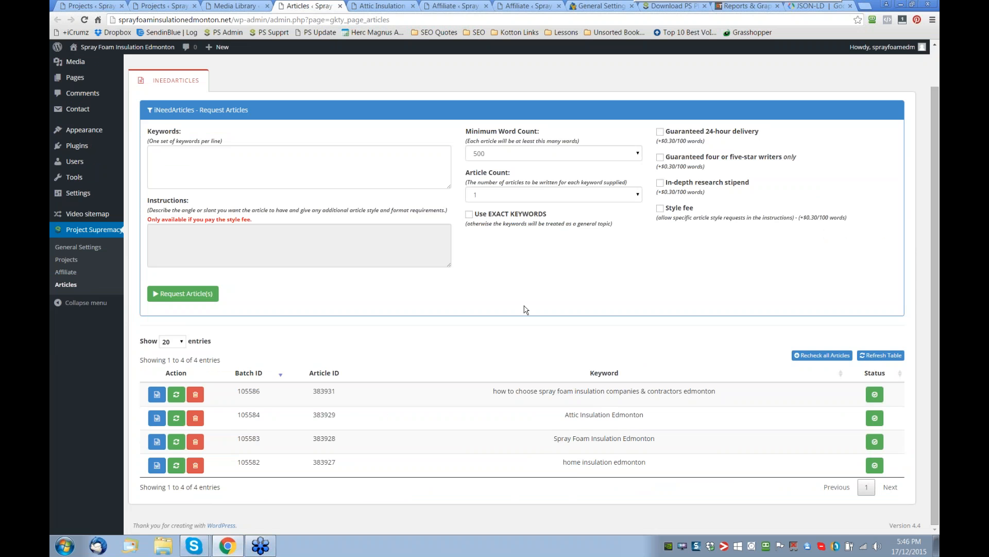
{"action": "scroll", "coordinate": [524, 310], "scroll_direction": "up", "scroll_amount": 1}
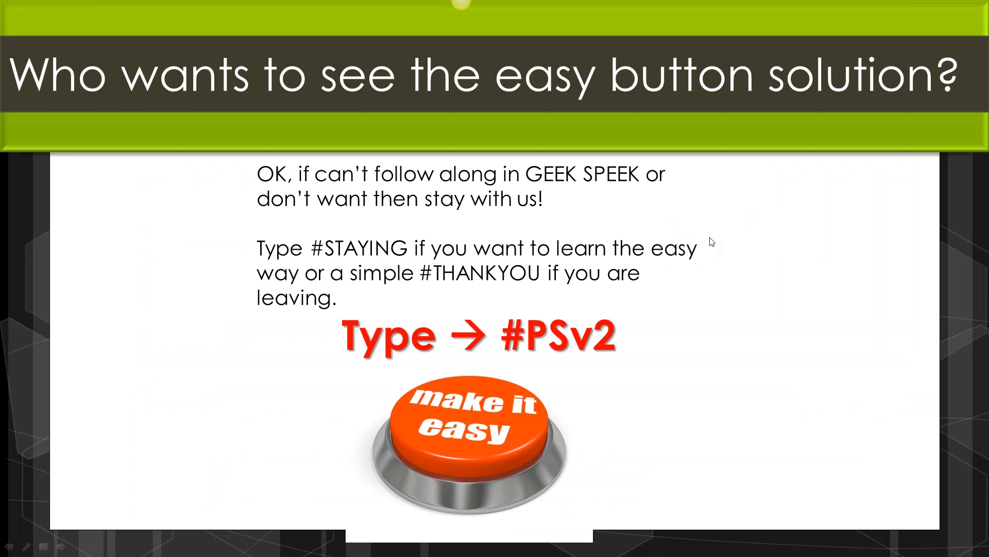
{"action": "key", "text": "Right"}
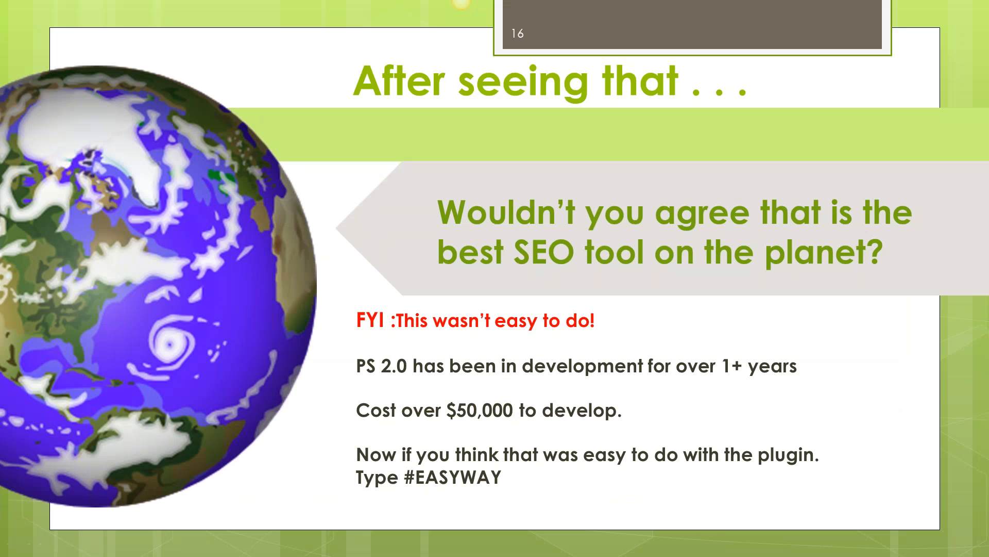
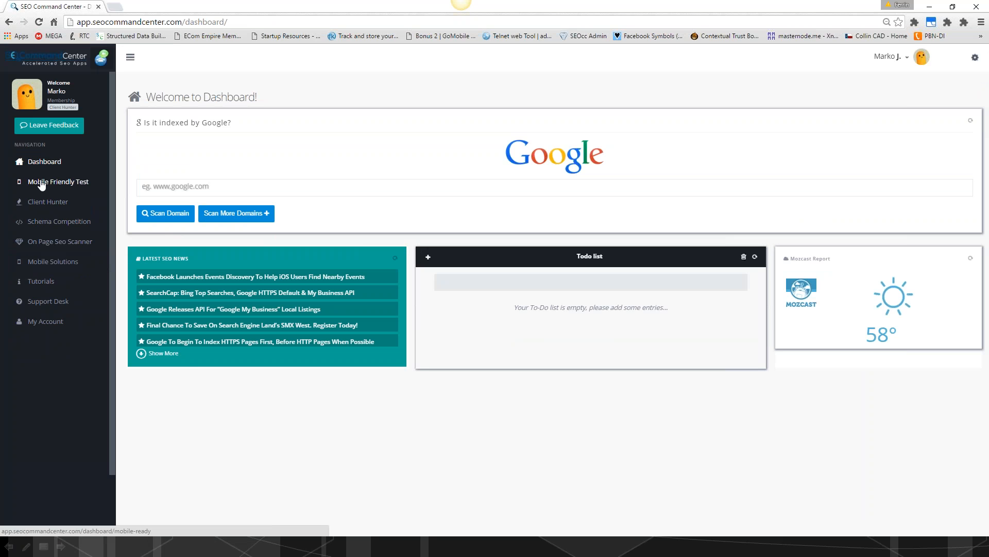
- Switch to SEO Command Center and look over the Mobile Solutions page's recommended plugins and responsive templates
{"action": "left_click", "coordinate": [53, 262]}
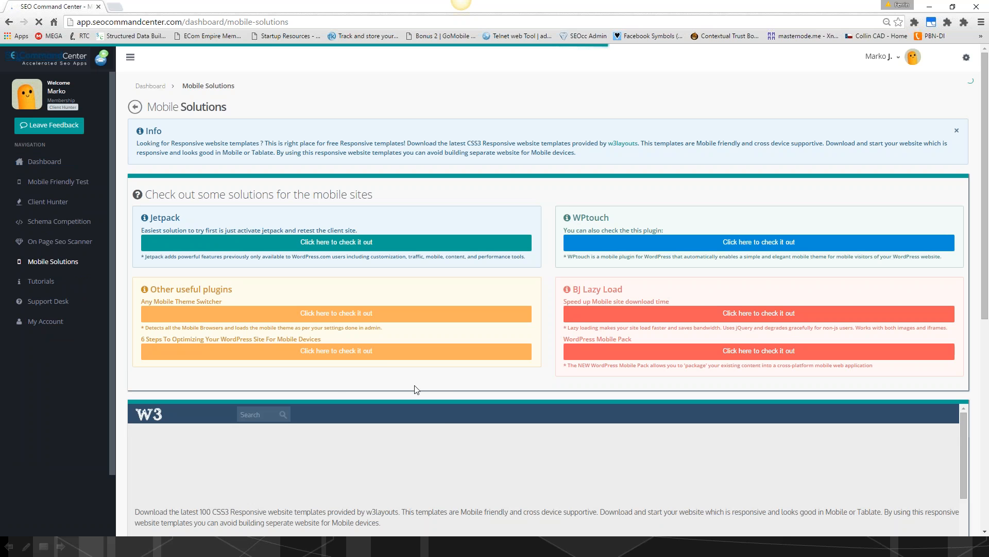
{"action": "scroll", "coordinate": [416, 389], "scroll_direction": "down", "scroll_amount": 1}
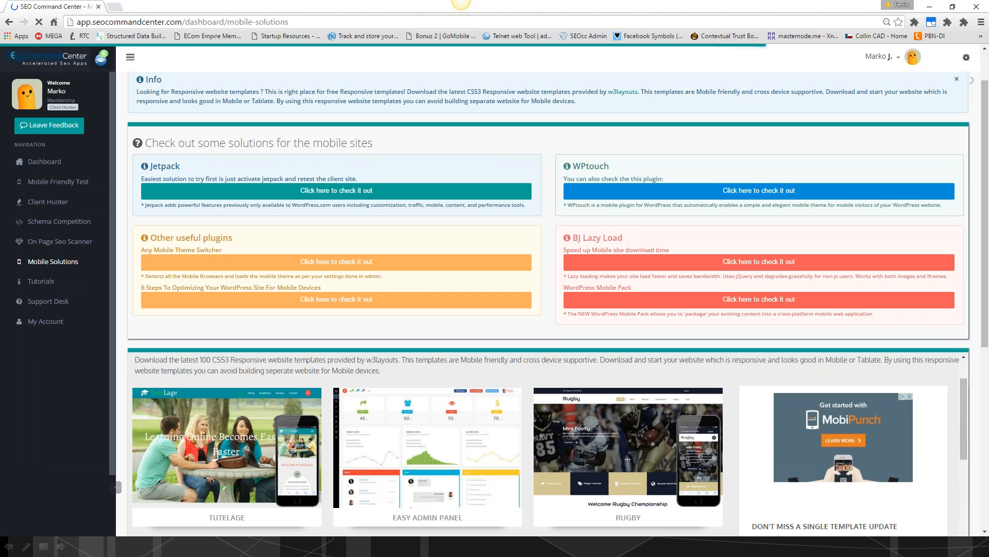
- Open the saved Schema Competition analysis for "bailbondsman dallas texas" and examine which ranking sites use structured data and WordPress
{"action": "left_click", "coordinate": [59, 221]}
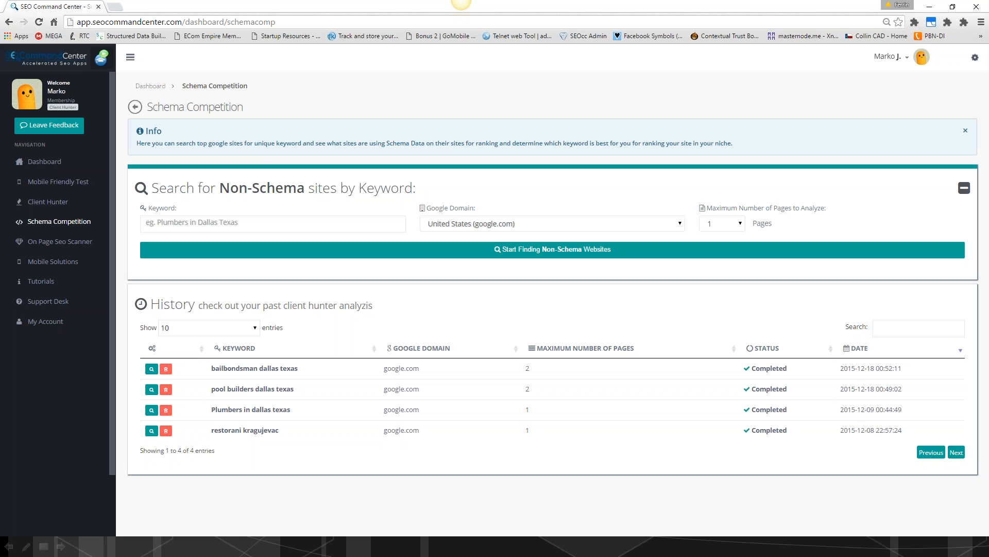
{"action": "left_click", "coordinate": [152, 368]}
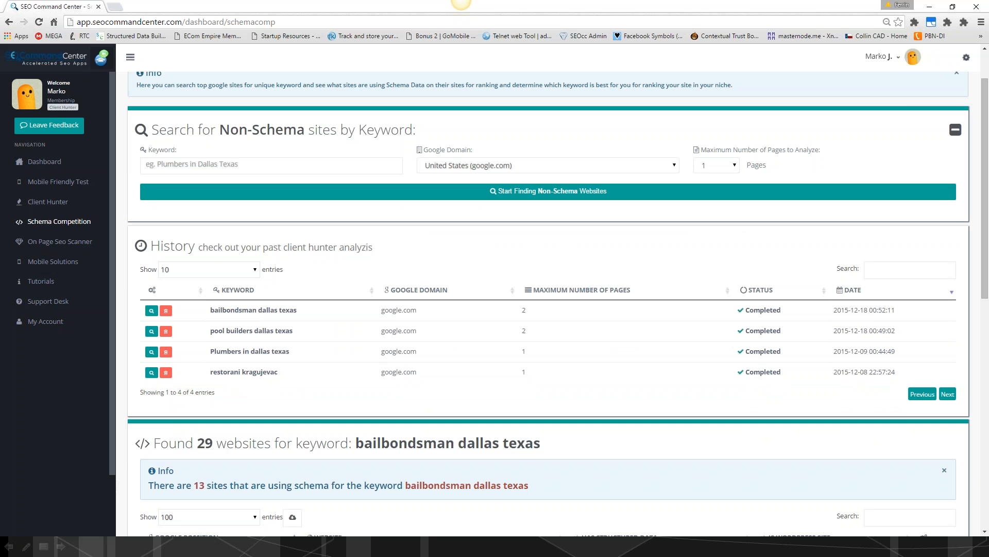
{"action": "scroll", "coordinate": [516, 274], "scroll_direction": "down", "scroll_amount": 7}
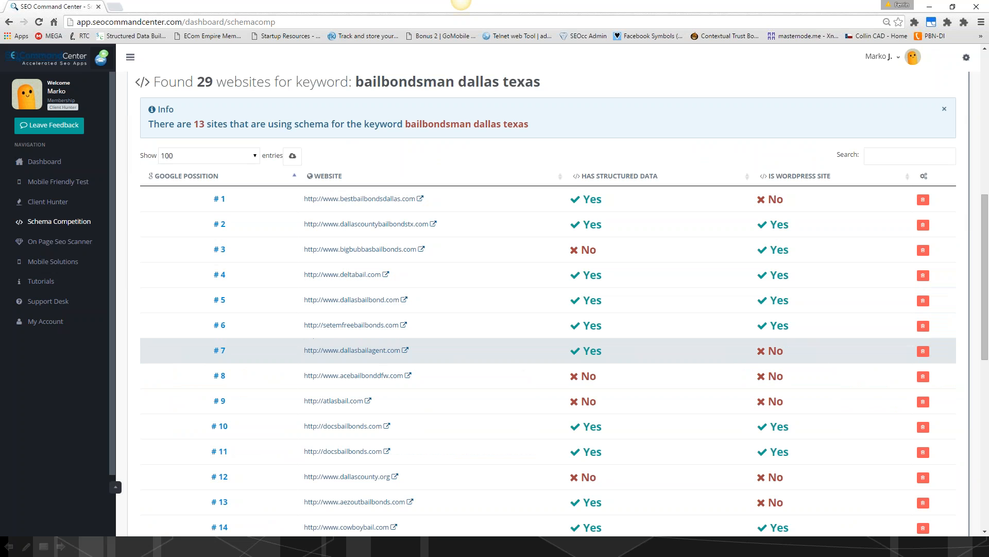
{"action": "scroll", "coordinate": [548, 350], "scroll_direction": "down", "scroll_amount": 1}
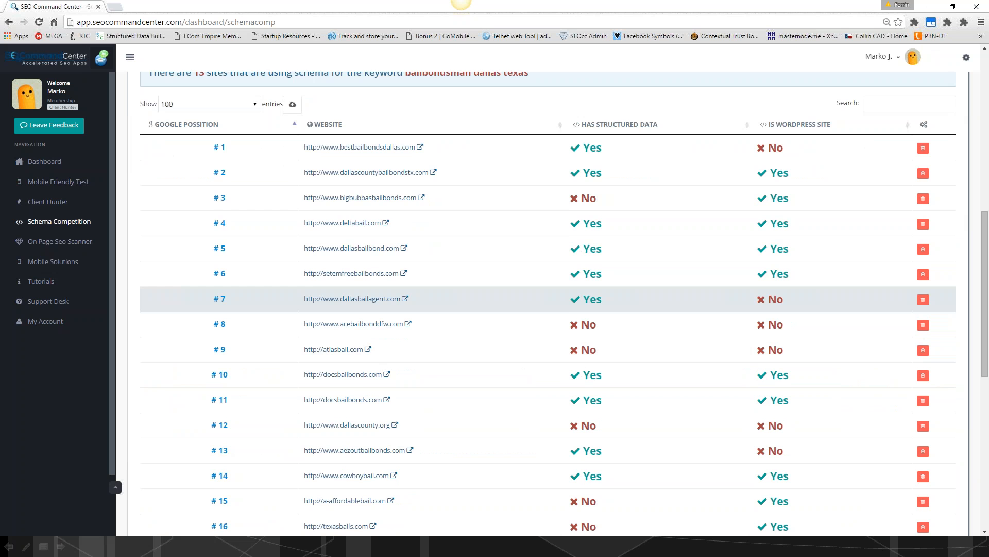
{"action": "scroll", "coordinate": [549, 299], "scroll_direction": "up", "scroll_amount": 1}
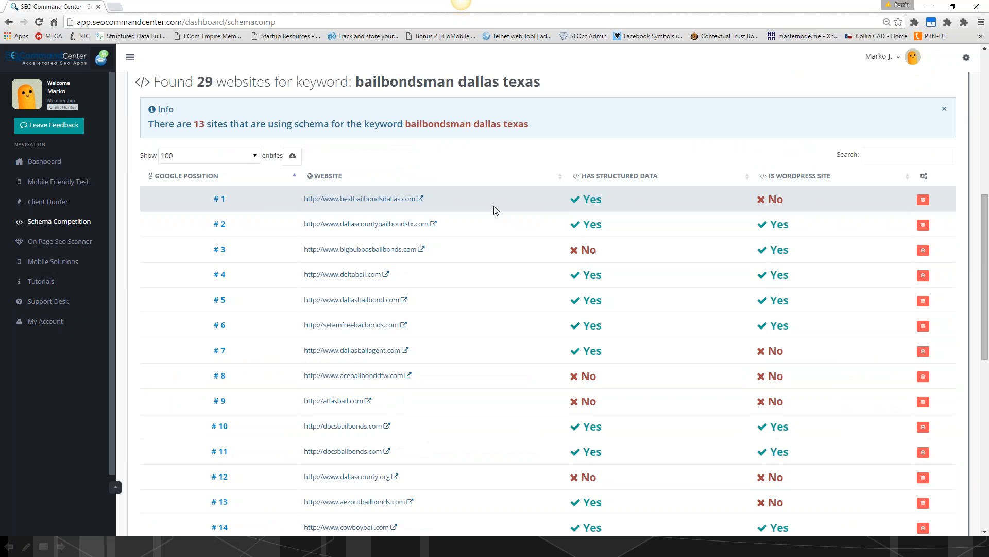
{"action": "scroll", "coordinate": [493, 210], "scroll_direction": "down", "scroll_amount": 1}
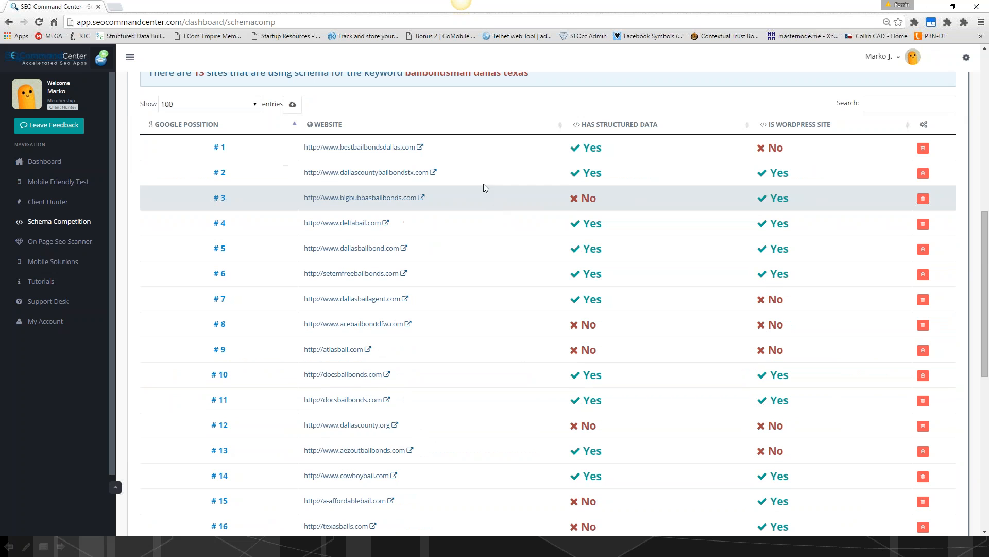
{"action": "scroll", "coordinate": [476, 185], "scroll_direction": "up", "scroll_amount": 1}
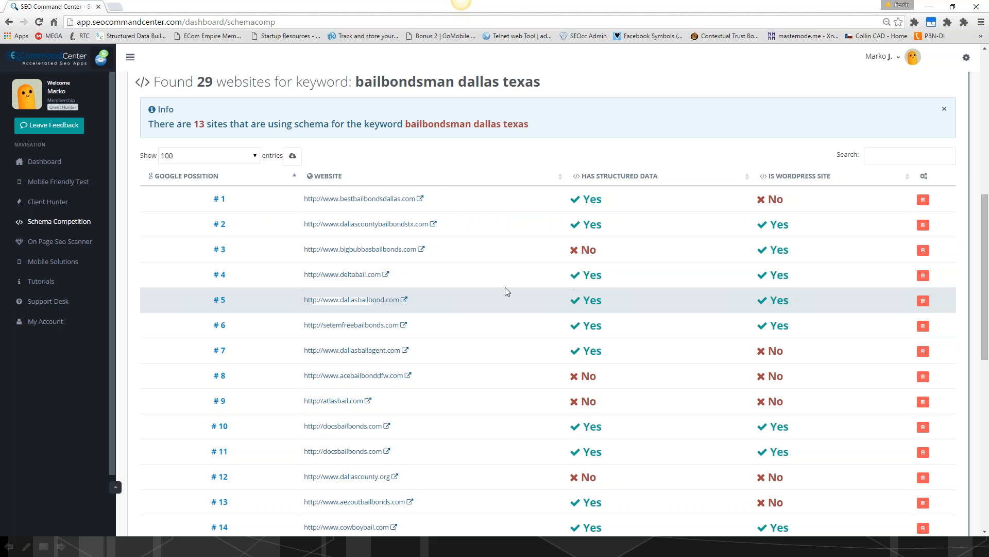
- Open the Schema Competition history entry for "pool builders dallas texas" and review its ranked sites
{"action": "scroll", "coordinate": [505, 286], "scroll_direction": "up", "scroll_amount": 2}
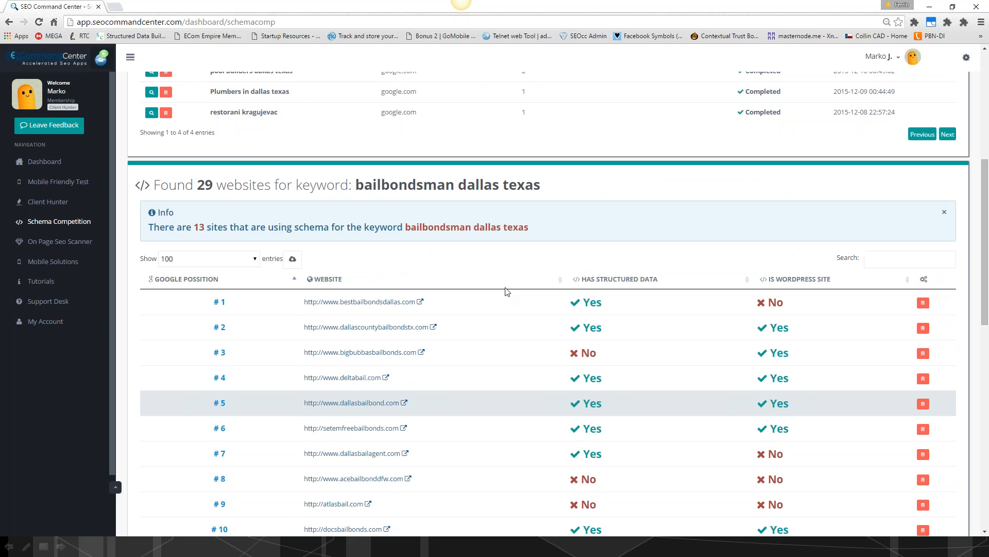
{"action": "scroll", "coordinate": [505, 287], "scroll_direction": "up", "scroll_amount": 2}
{"action": "left_click", "coordinate": [151, 175]}
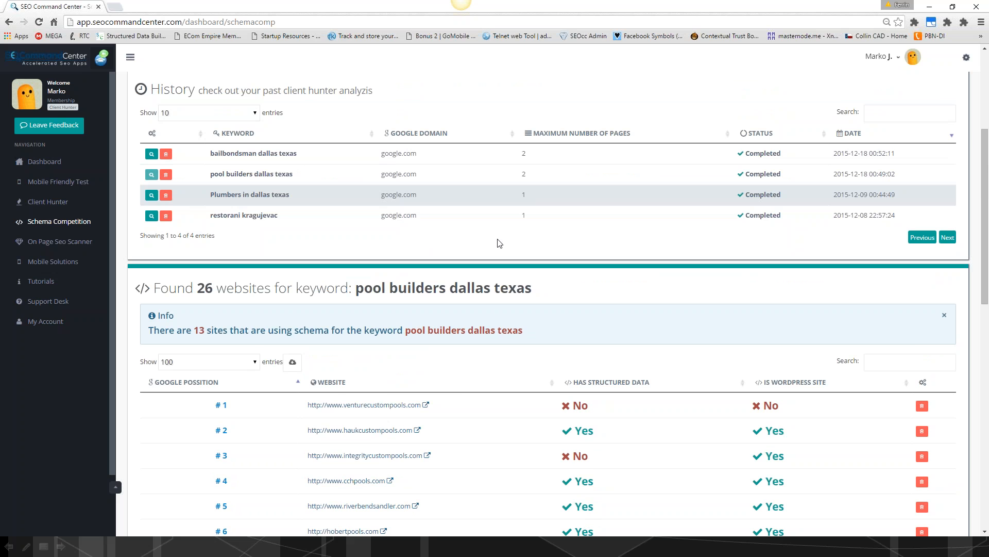
{"action": "scroll", "coordinate": [515, 248], "scroll_direction": "down", "scroll_amount": 2}
{"action": "scroll", "coordinate": [532, 250], "scroll_direction": "down", "scroll_amount": 2}
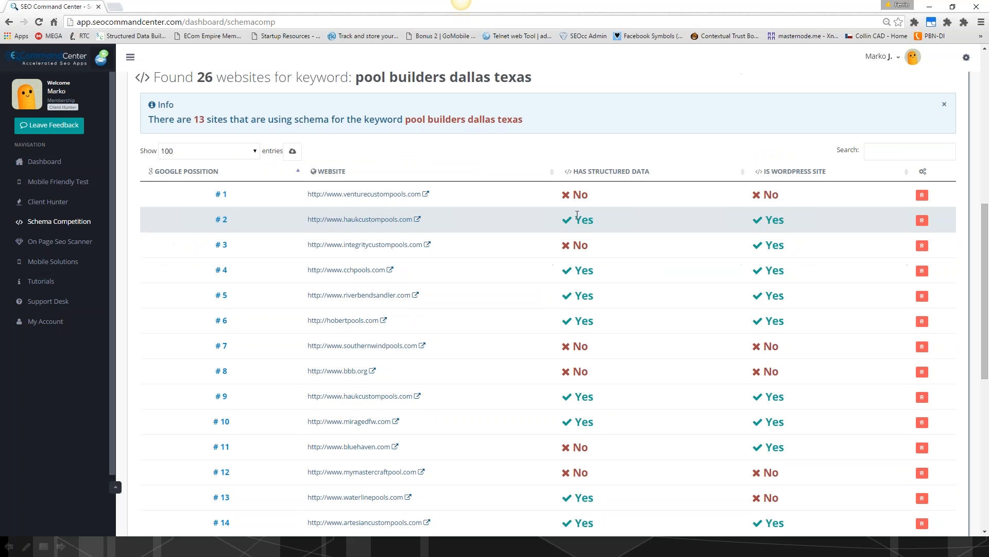
{"action": "scroll", "coordinate": [577, 215], "scroll_direction": "down", "scroll_amount": 1}
{"action": "scroll", "coordinate": [576, 325], "scroll_direction": "down", "scroll_amount": 2}
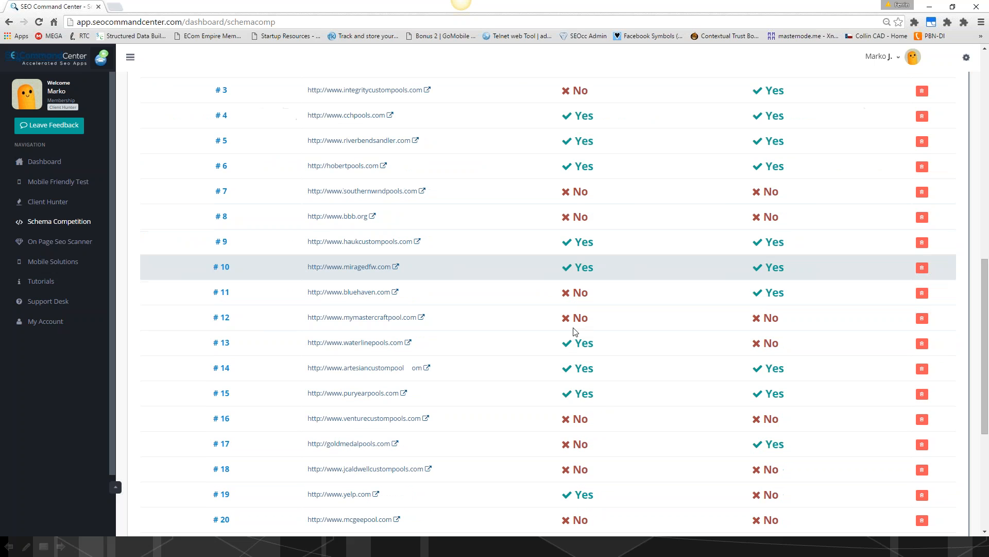
- Open the Schema Competition history entry for "Plumbers in dallas texas" and review its ranked sites
{"action": "scroll", "coordinate": [576, 332], "scroll_direction": "up", "scroll_amount": 6}
{"action": "left_click", "coordinate": [151, 139]}
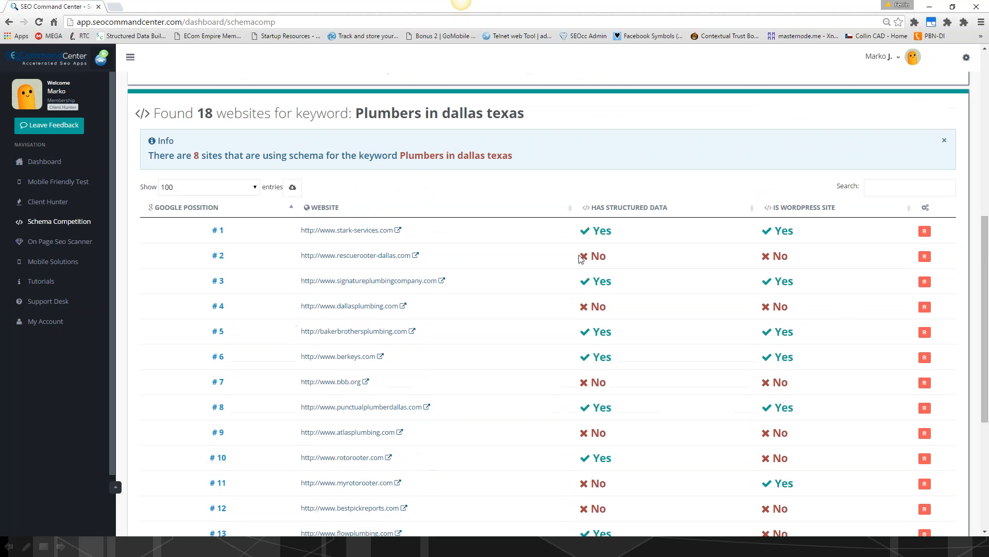
{"action": "scroll", "coordinate": [594, 319], "scroll_direction": "down", "scroll_amount": 3}
{"action": "scroll", "coordinate": [594, 320], "scroll_direction": "down", "scroll_amount": 2}
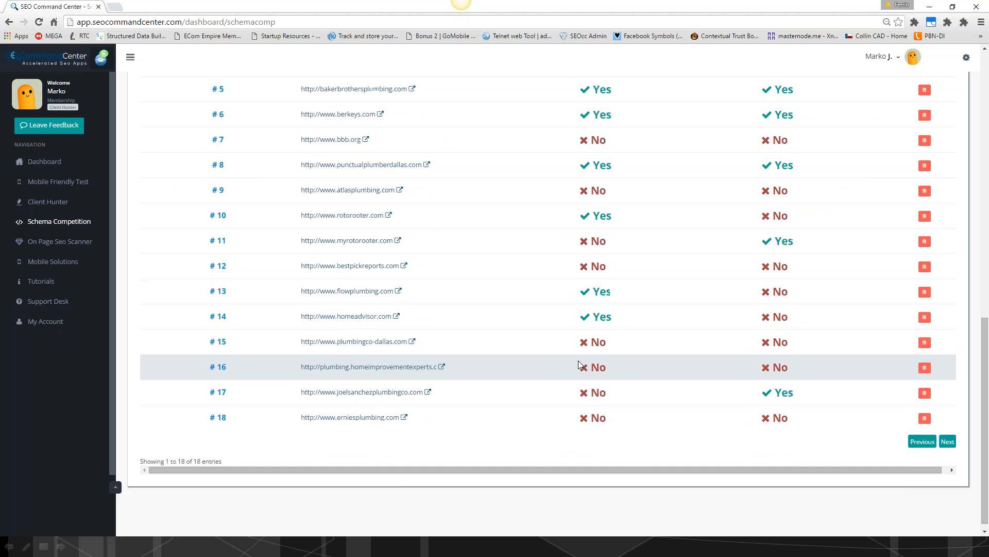
- Start a non-schema website search for "plumbers in sherman texas" on google.com, analyzing a maximum of 2 pages
{"action": "scroll", "coordinate": [581, 366], "scroll_direction": "up", "scroll_amount": 9}
{"action": "scroll", "coordinate": [581, 366], "scroll_direction": "up", "scroll_amount": 3}
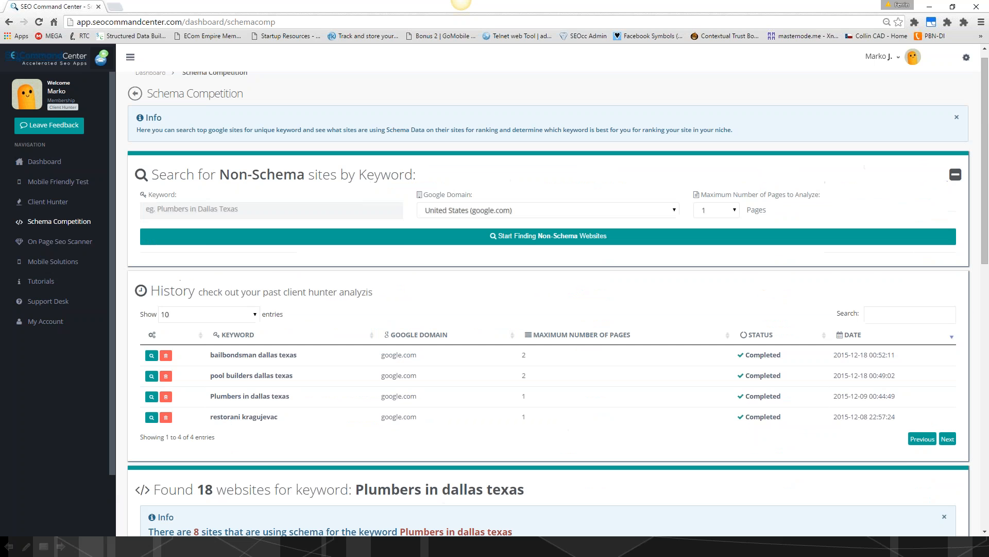
{"action": "left_click", "coordinate": [196, 210]}
{"action": "type", "text": "plumbers in sherman te"}
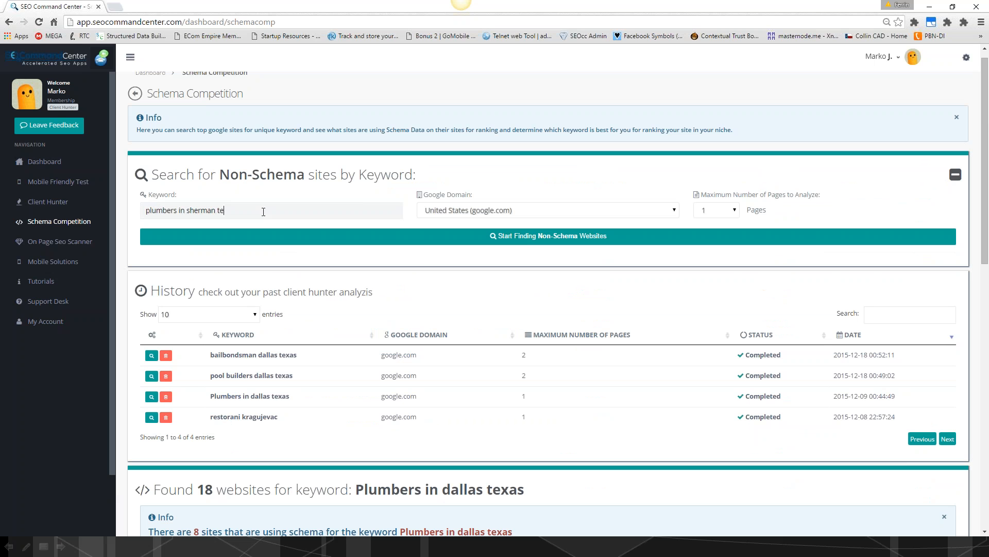
{"action": "type", "text": "xas"}
{"action": "left_click", "coordinate": [716, 234]}
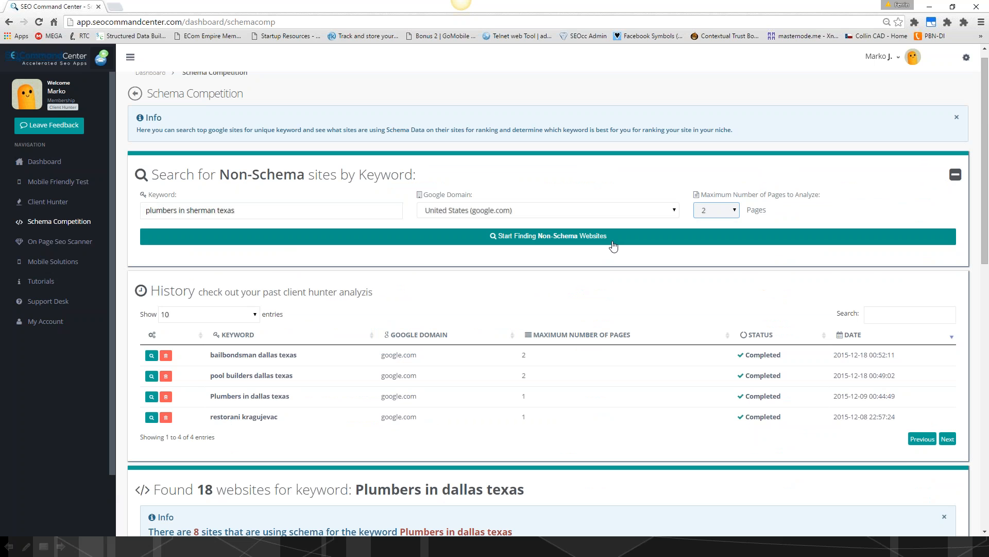
{"action": "left_click", "coordinate": [611, 242]}
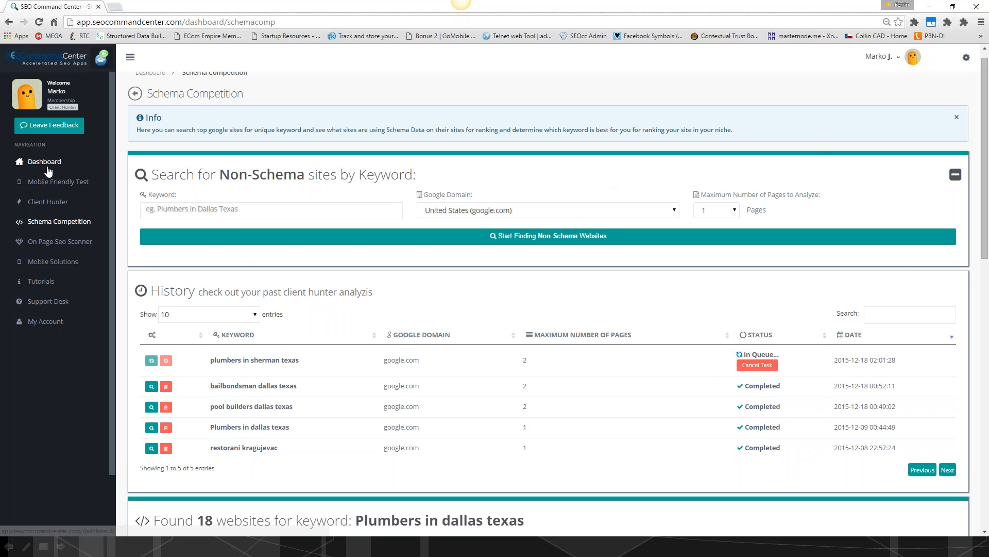
- Open Client Hunter and display the saved results for the keyword "Plumbers in dallas texas"
{"action": "left_click", "coordinate": [38, 199]}
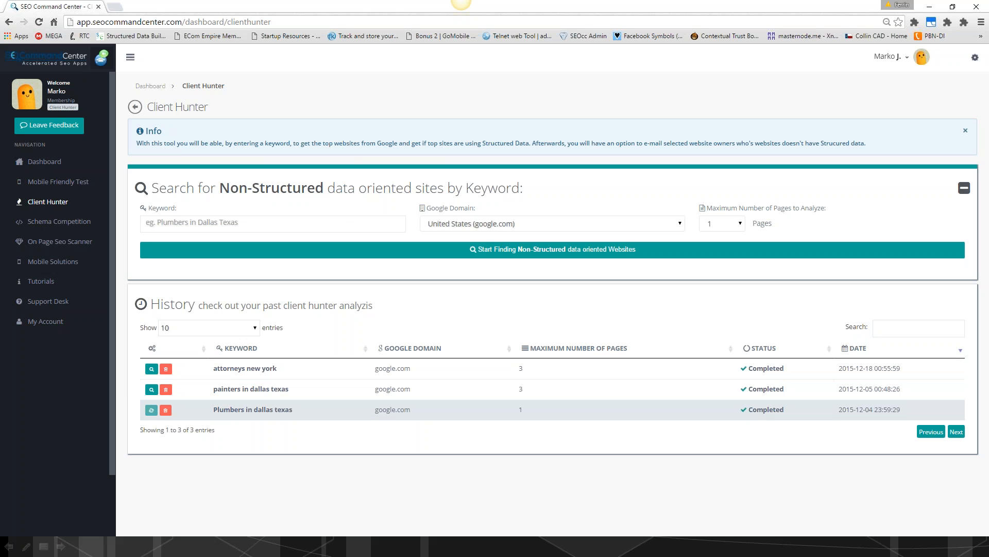
{"action": "left_click", "coordinate": [151, 410]}
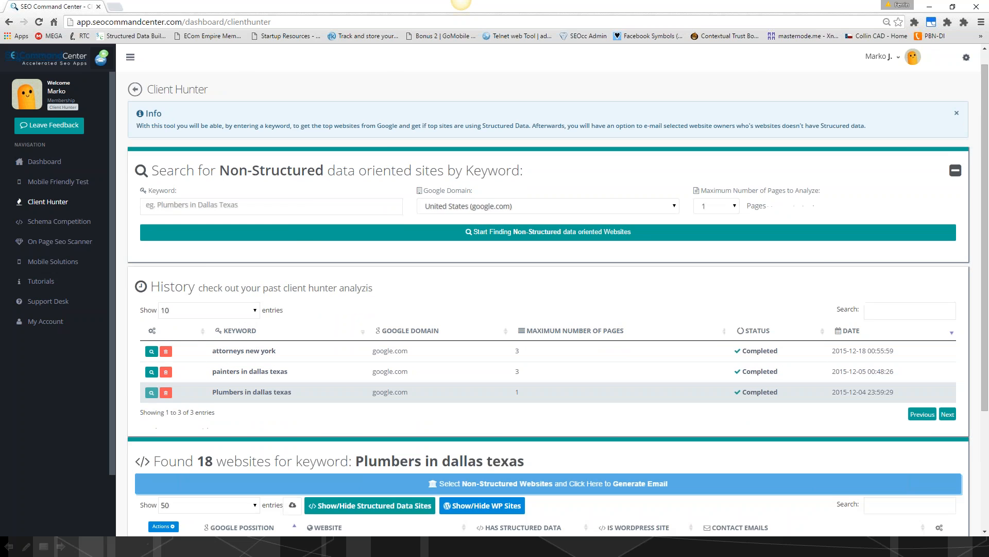
{"action": "scroll", "coordinate": [495, 308], "scroll_direction": "down", "scroll_amount": 5}
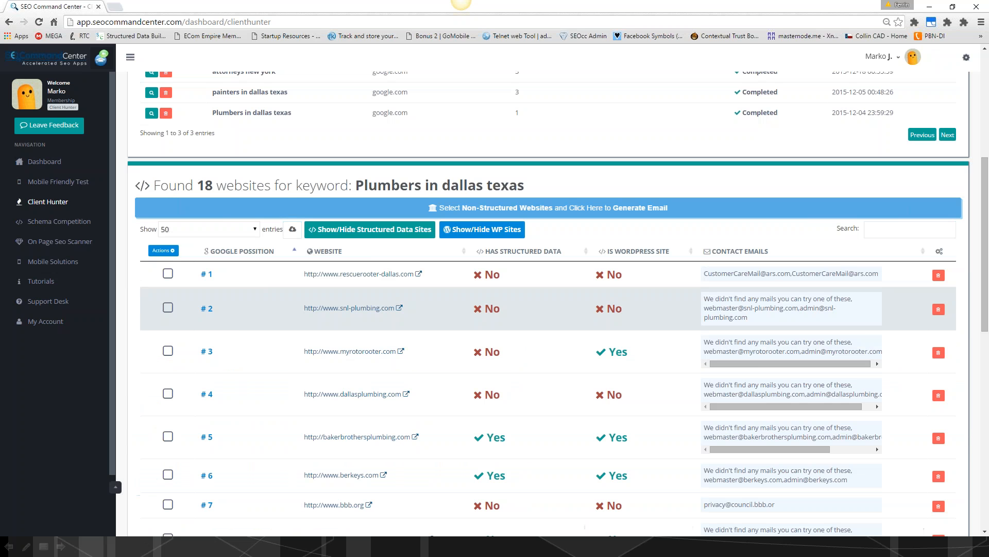
- Look through Client Hunter's available Google domains and maximum page counts, keeping United States (google.com) and 1 page
{"action": "scroll", "coordinate": [504, 229], "scroll_direction": "up", "scroll_amount": 5}
{"action": "left_click", "coordinate": [504, 224]}
{"action": "scroll", "coordinate": [505, 298], "scroll_direction": "down", "scroll_amount": 15}
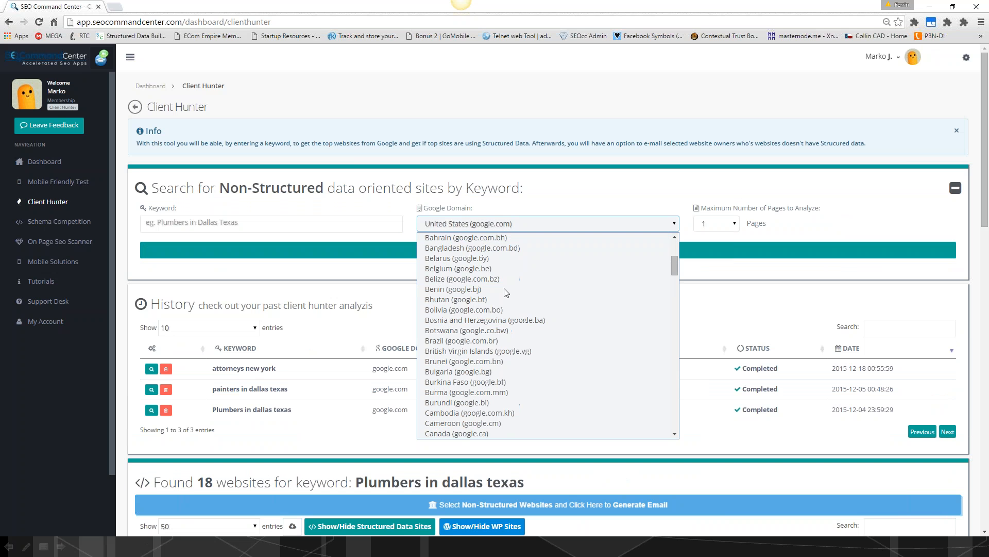
{"action": "scroll", "coordinate": [505, 301], "scroll_direction": "up", "scroll_amount": 15}
{"action": "left_click", "coordinate": [683, 214]}
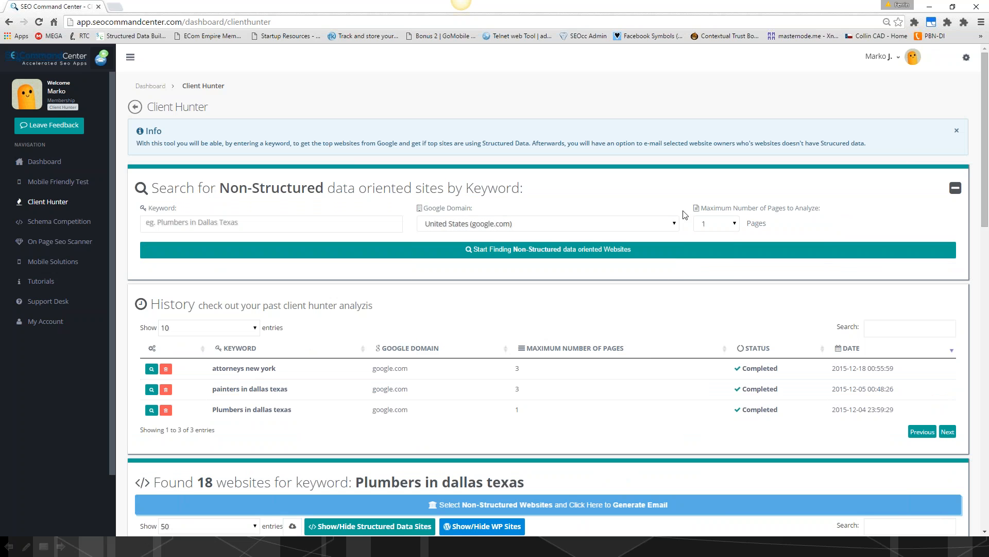
{"action": "left_click", "coordinate": [735, 226]}
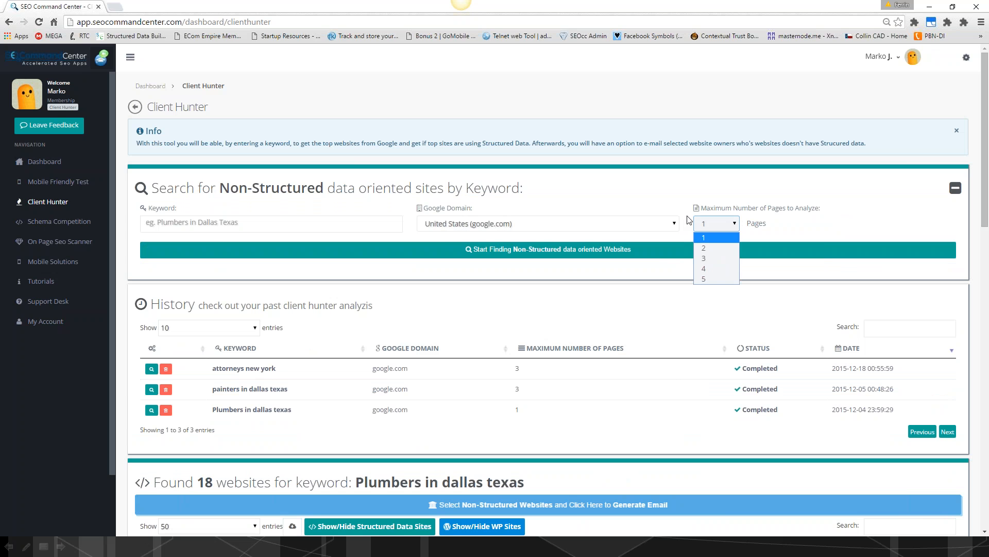
{"action": "left_click", "coordinate": [645, 211]}
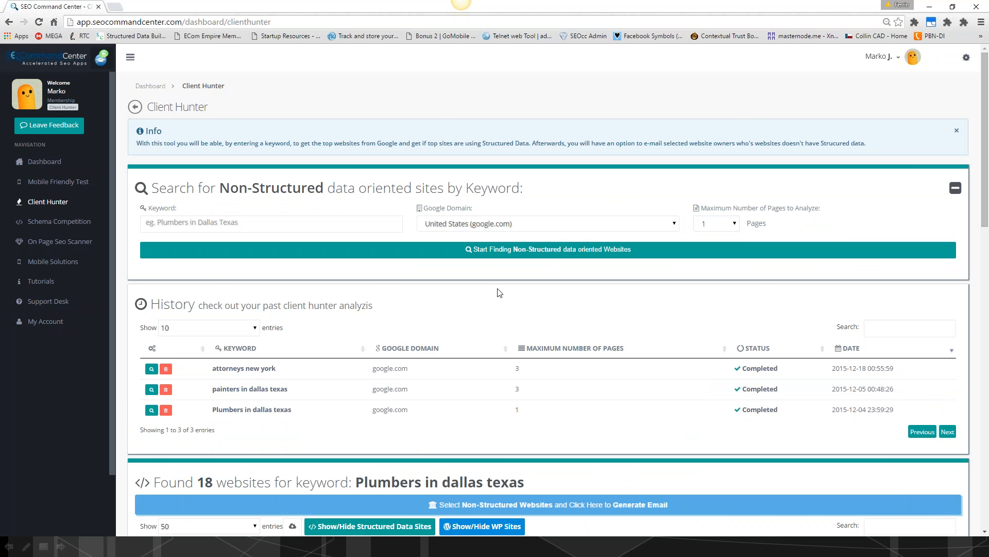
- Examine the Client Hunter results for structured data use, WordPress status and contact emails of the Dallas plumbing sites
{"action": "scroll", "coordinate": [499, 293], "scroll_direction": "down", "scroll_amount": 2}
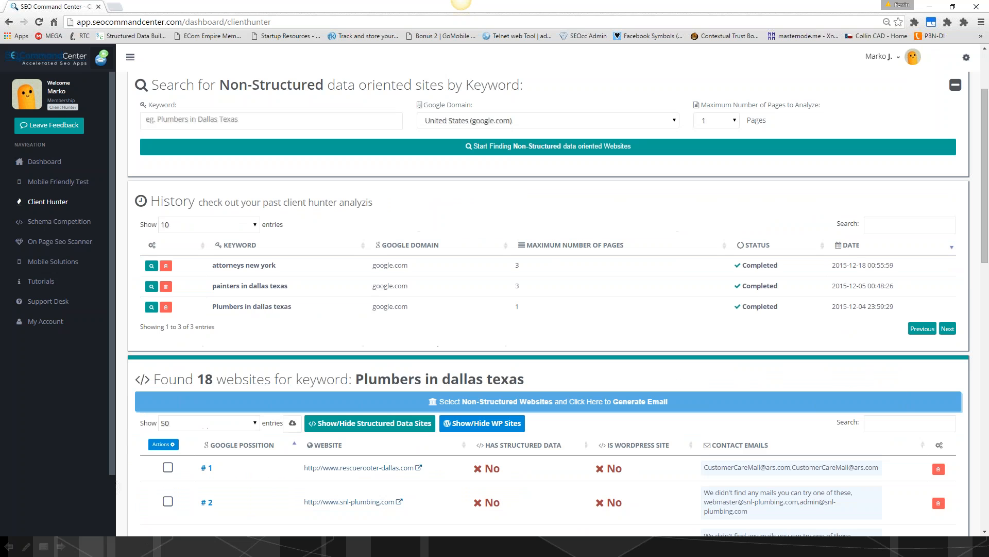
{"action": "scroll", "coordinate": [216, 234], "scroll_direction": "down", "scroll_amount": 4}
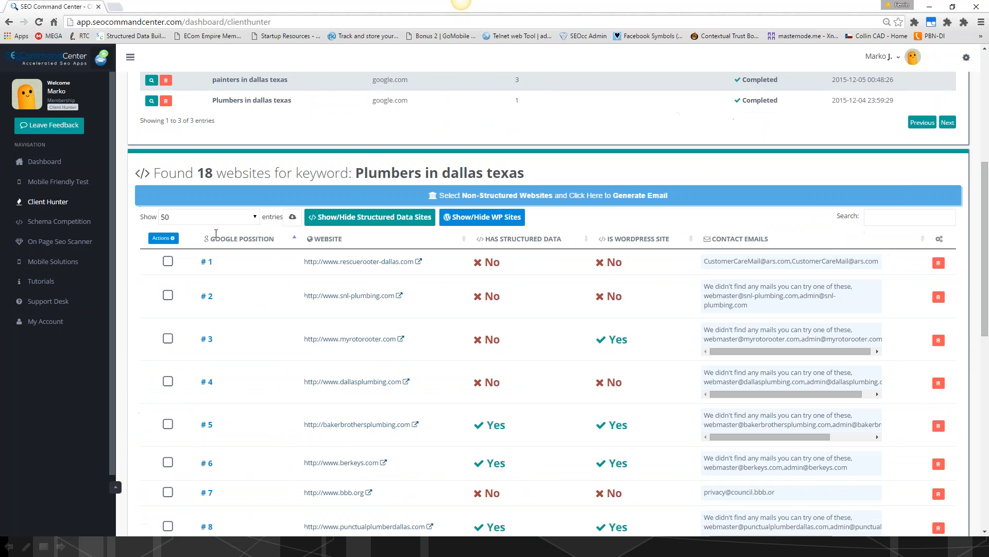
{"action": "scroll", "coordinate": [283, 341], "scroll_direction": "up", "scroll_amount": 3}
{"action": "scroll", "coordinate": [283, 341], "scroll_direction": "down", "scroll_amount": 3}
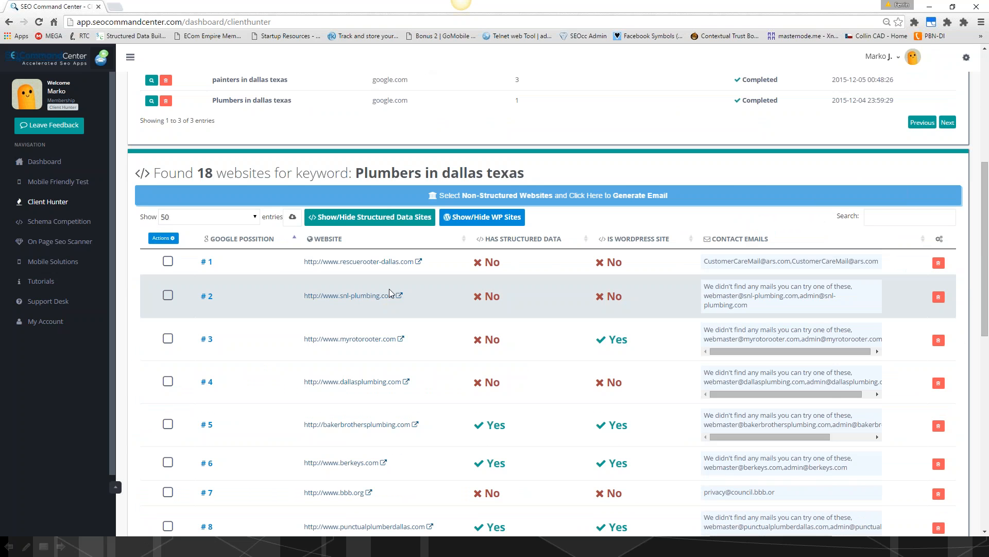
{"action": "scroll", "coordinate": [390, 293], "scroll_direction": "down", "scroll_amount": 1}
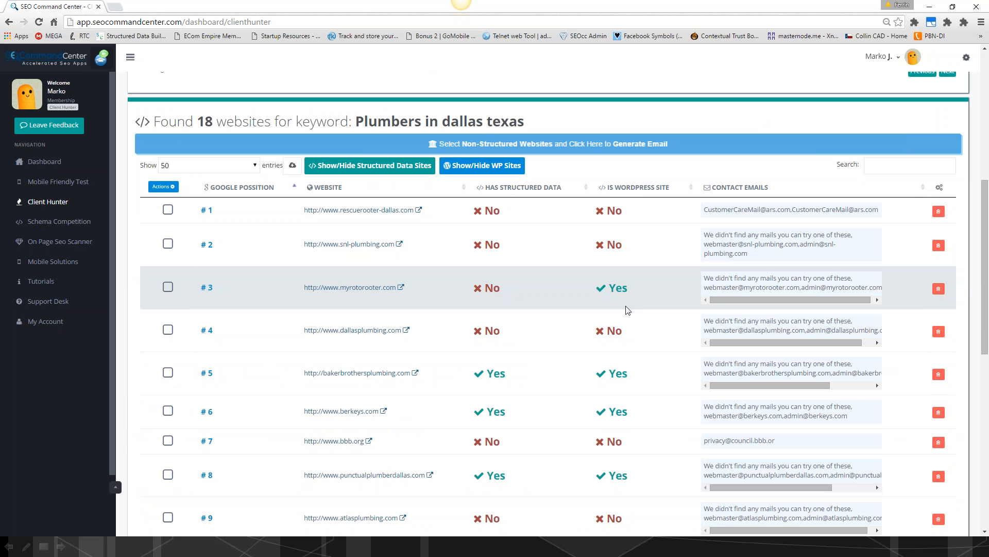
{"action": "scroll", "coordinate": [628, 310], "scroll_direction": "down", "scroll_amount": 2}
{"action": "scroll", "coordinate": [627, 310], "scroll_direction": "down", "scroll_amount": 1}
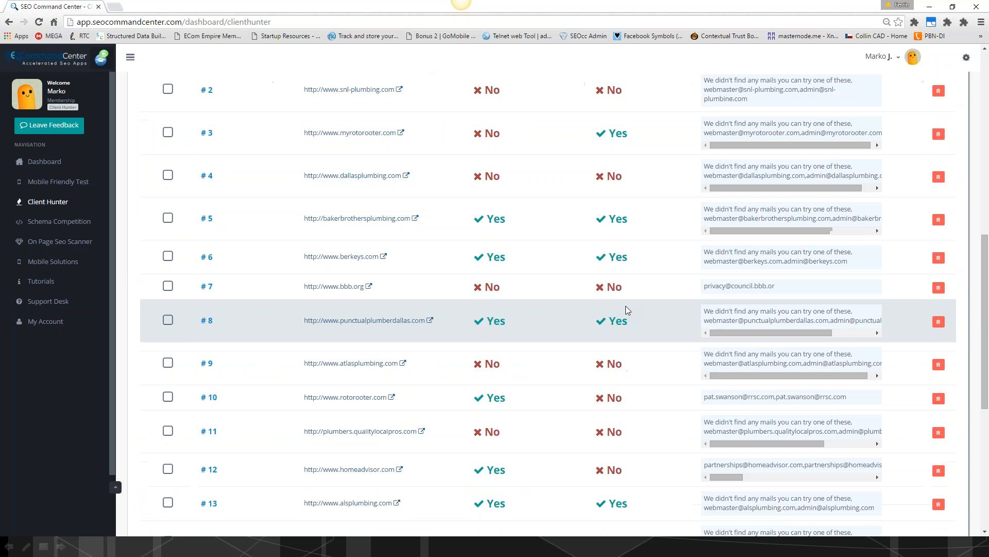
{"action": "scroll", "coordinate": [625, 310], "scroll_direction": "down", "scroll_amount": 1}
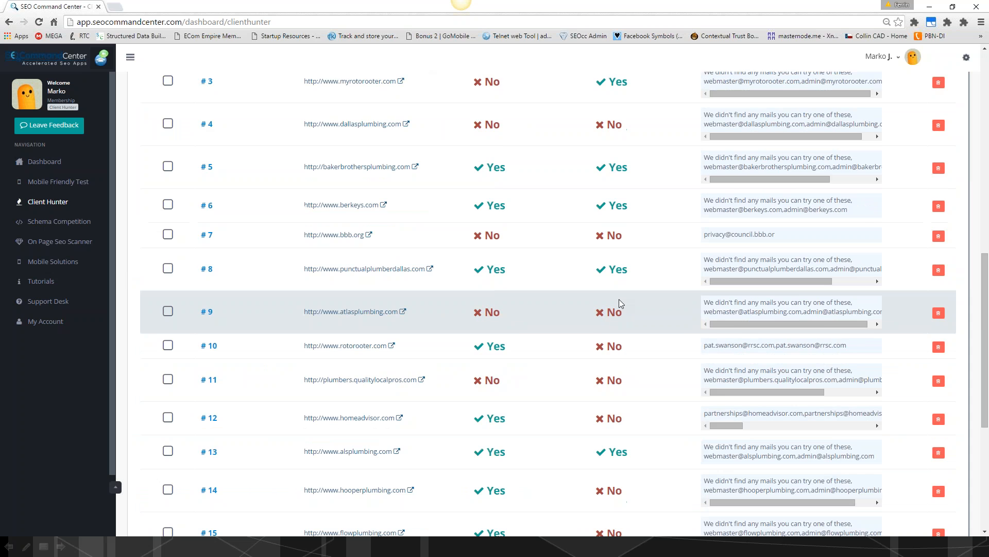
{"action": "scroll", "coordinate": [567, 361], "scroll_direction": "down", "scroll_amount": 2}
{"action": "scroll", "coordinate": [512, 416], "scroll_direction": "up", "scroll_amount": 10}
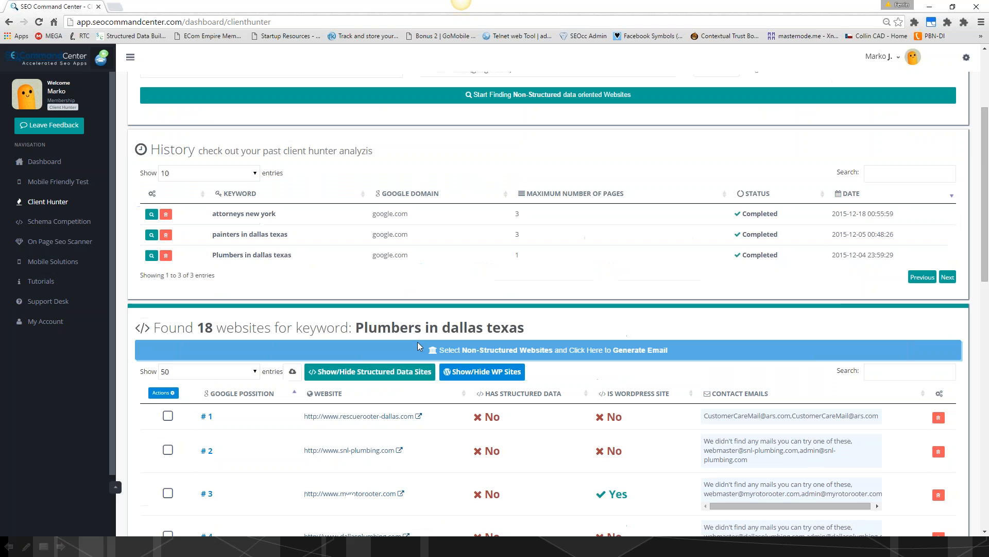
- Reload the "Plumbers in dallas texas" results and select the myrotorooter.com WordPress site that lacks structured data
{"action": "left_click", "coordinate": [152, 256]}
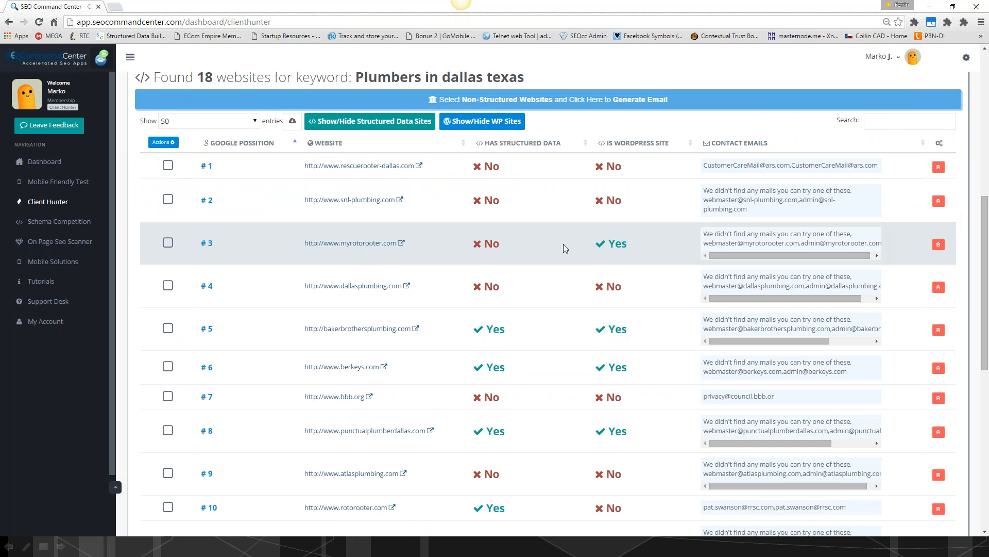
{"action": "left_click_drag", "start_coordinate": [607, 243], "coordinate": [639, 246]}
{"action": "left_click", "coordinate": [632, 237]}
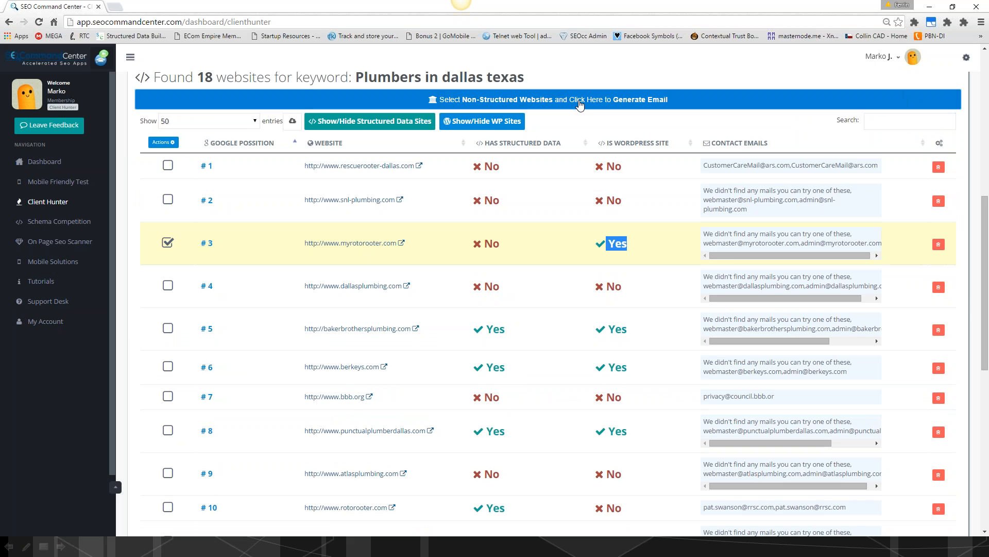
- Generate the prospect report for the selected myrotorooter.com site and remove the "we didn't find any mails" entry from its client e-mails
{"action": "left_click", "coordinate": [580, 103]}
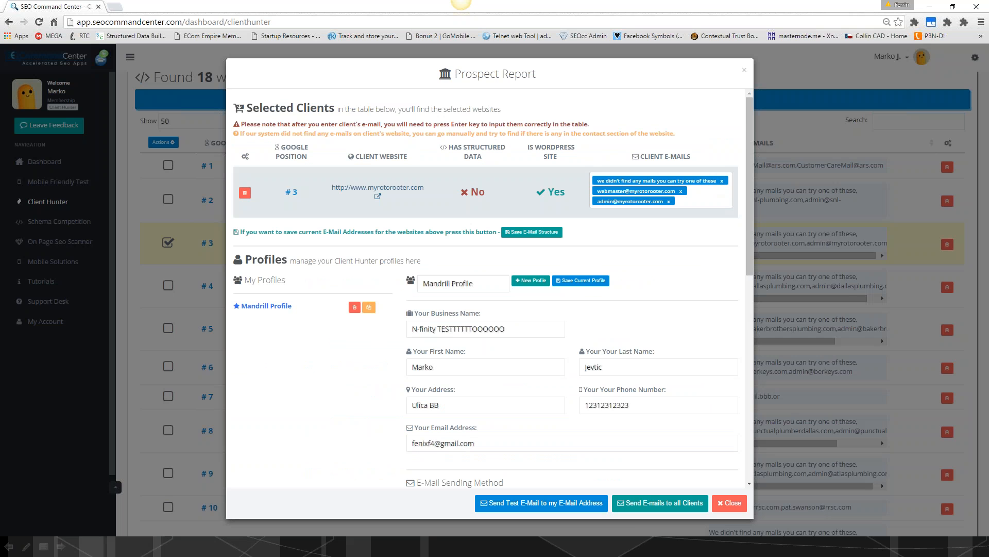
{"action": "left_click", "coordinate": [721, 180]}
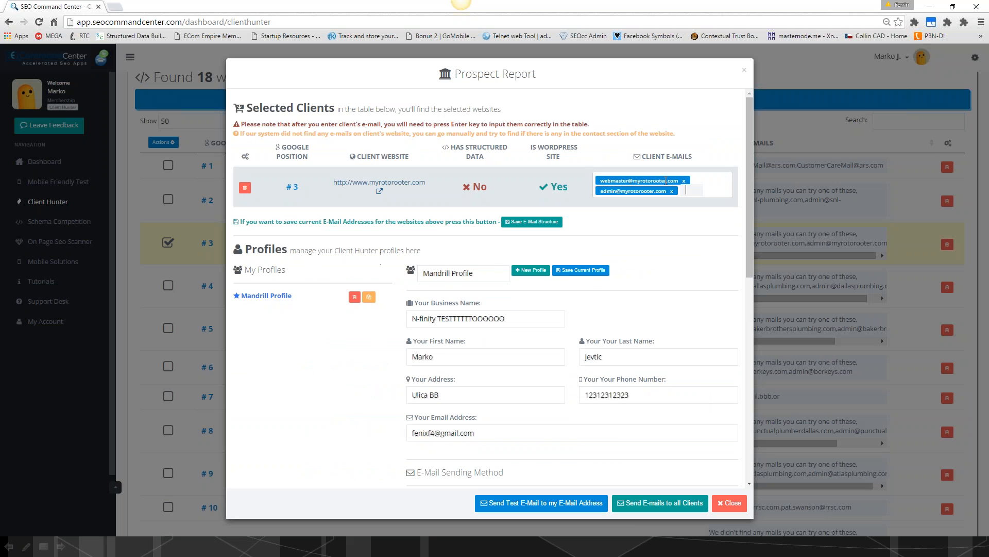
- Open the myrotorooter.com website from the report to check it, and return to the prospect report
{"action": "left_click", "coordinate": [379, 191]}
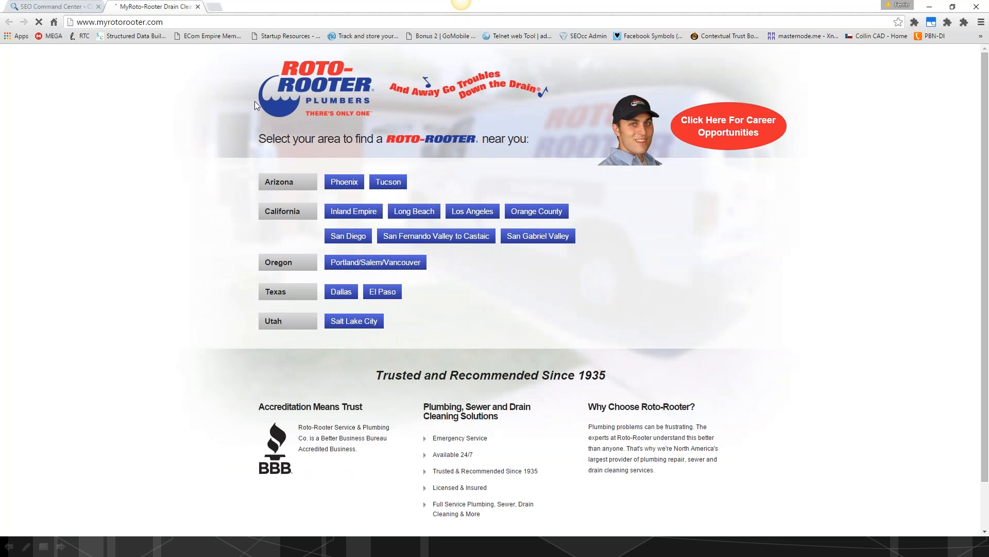
{"action": "scroll", "coordinate": [254, 101], "scroll_direction": "down", "scroll_amount": 2}
{"action": "left_click", "coordinate": [48, 9]}
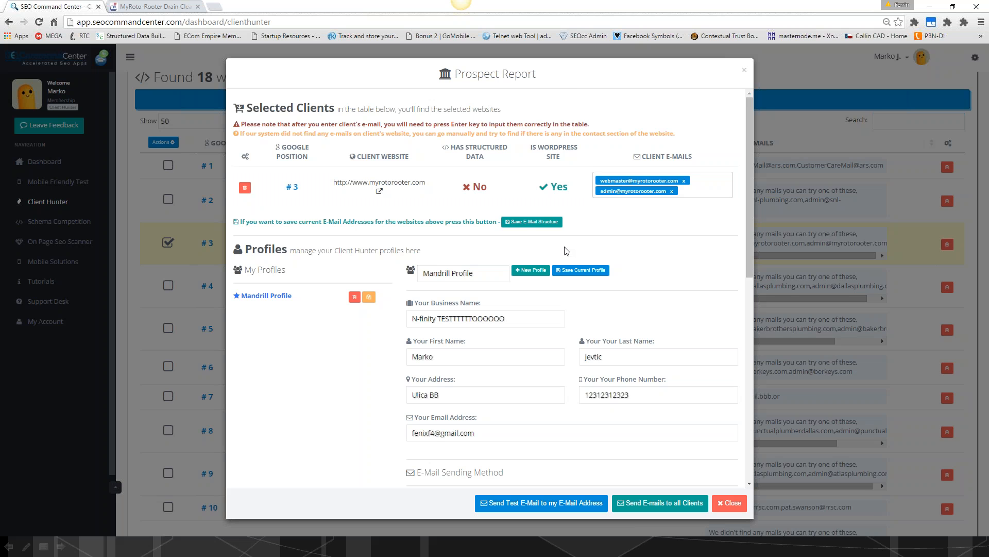
- Look through the prospect report's sender profile, e-mail sending method and message template with its short codes
{"action": "scroll", "coordinate": [567, 251], "scroll_direction": "down", "scroll_amount": 1}
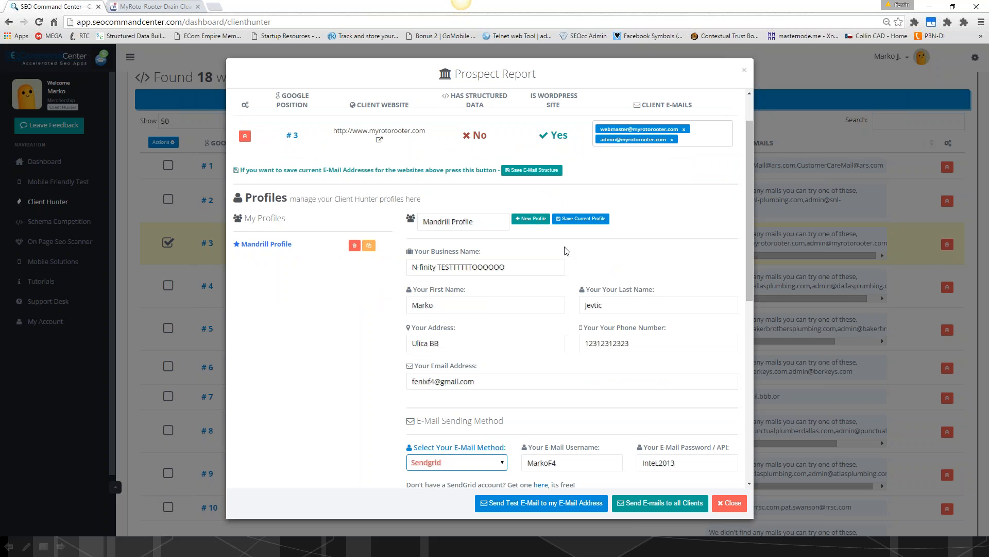
{"action": "scroll", "coordinate": [566, 251], "scroll_direction": "down", "scroll_amount": 1}
{"action": "scroll", "coordinate": [336, 309], "scroll_direction": "down", "scroll_amount": 7}
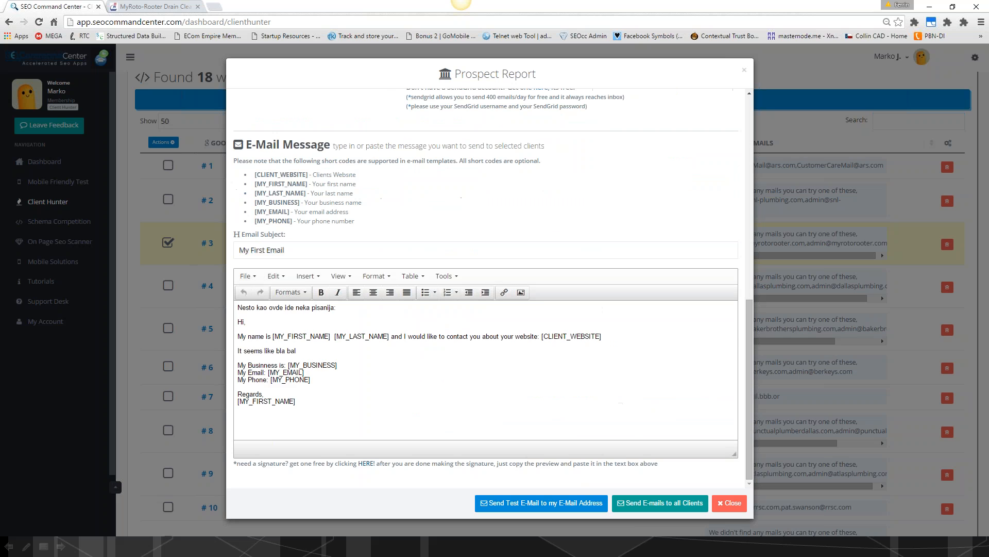
{"action": "left_click_drag", "start_coordinate": [238, 308], "coordinate": [336, 411]}
{"action": "left_click", "coordinate": [336, 411]}
{"action": "scroll", "coordinate": [318, 307], "scroll_direction": "up", "scroll_amount": 6}
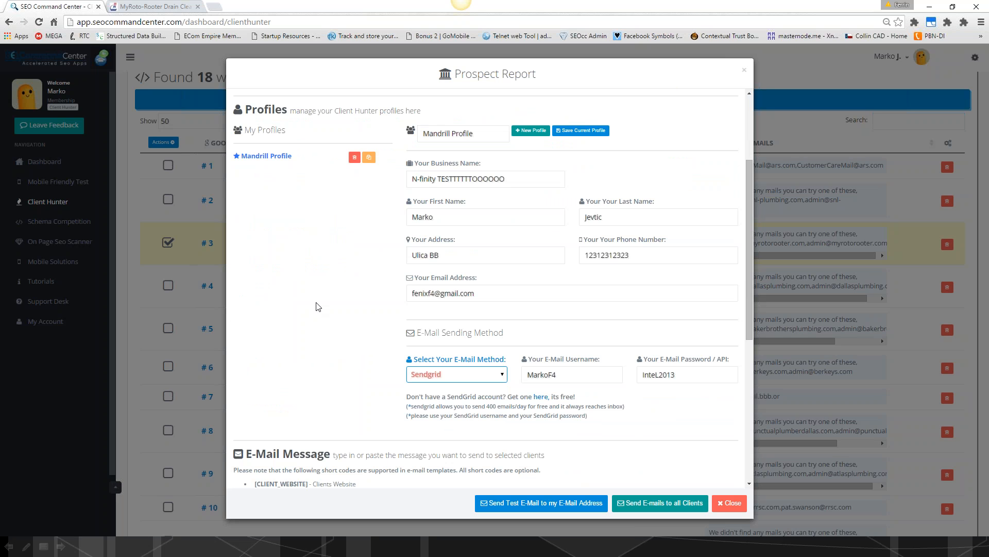
{"action": "scroll", "coordinate": [318, 307], "scroll_direction": "up", "scroll_amount": 3}
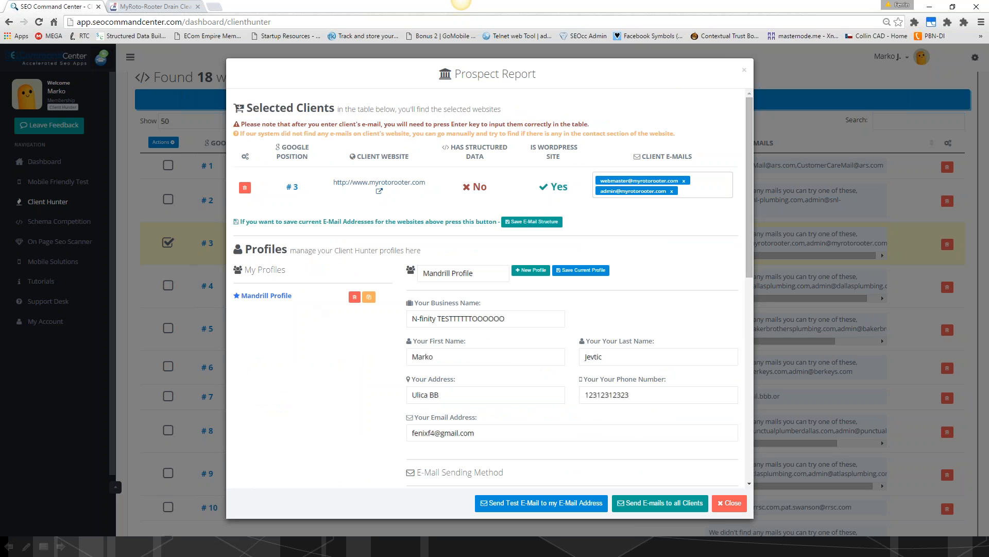
- Examine the available e-mail sending methods in the Mandrill Profile, keeping Sendgrid, and close the prospect report
{"action": "scroll", "coordinate": [536, 280], "scroll_direction": "down", "scroll_amount": 1}
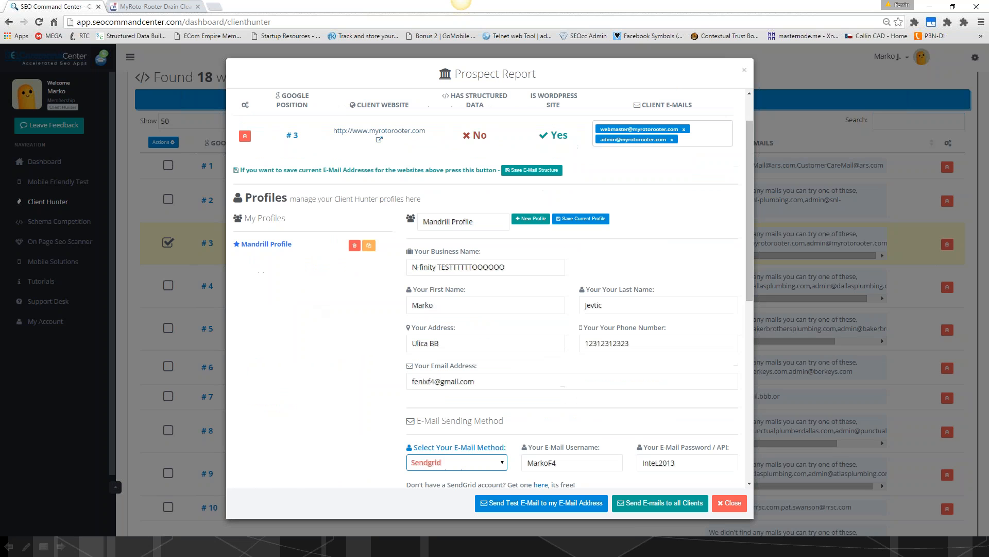
{"action": "scroll", "coordinate": [451, 415], "scroll_direction": "down", "scroll_amount": 1}
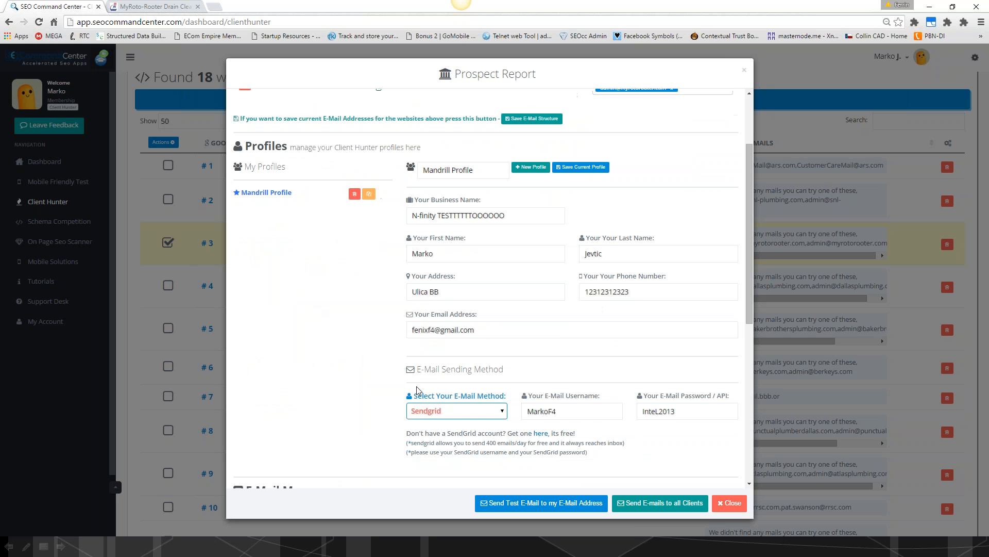
{"action": "left_click", "coordinate": [503, 413]}
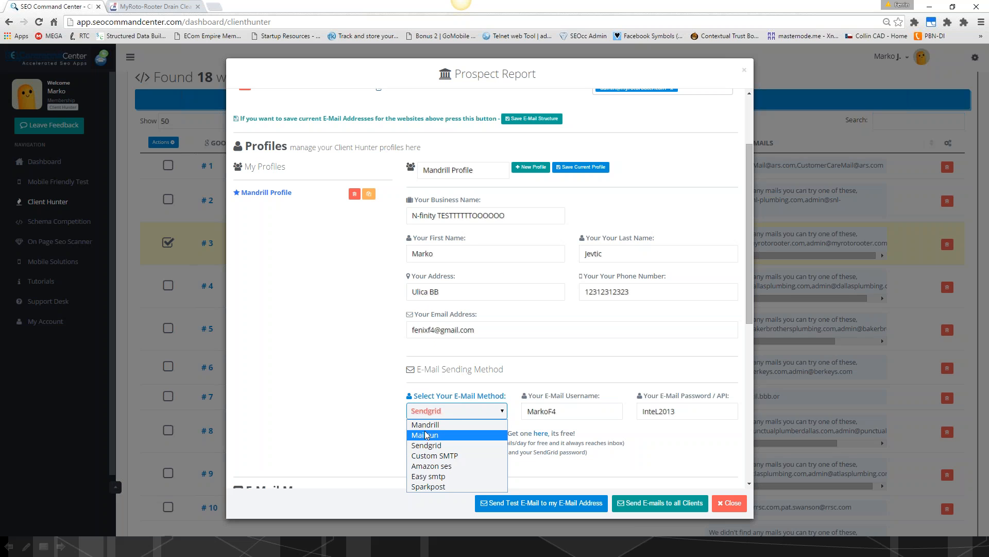
{"action": "left_click", "coordinate": [333, 375]}
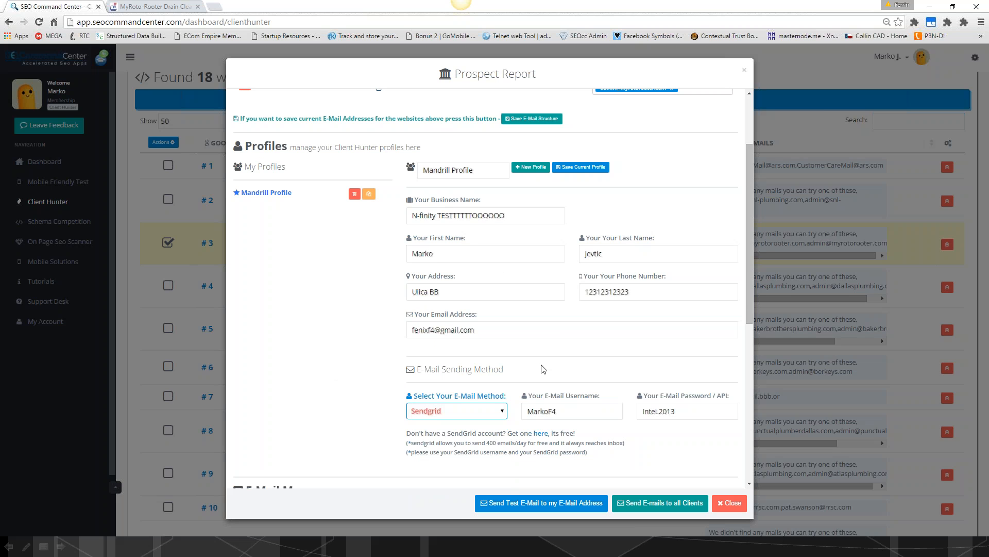
{"action": "scroll", "coordinate": [544, 369], "scroll_direction": "up", "scroll_amount": 2}
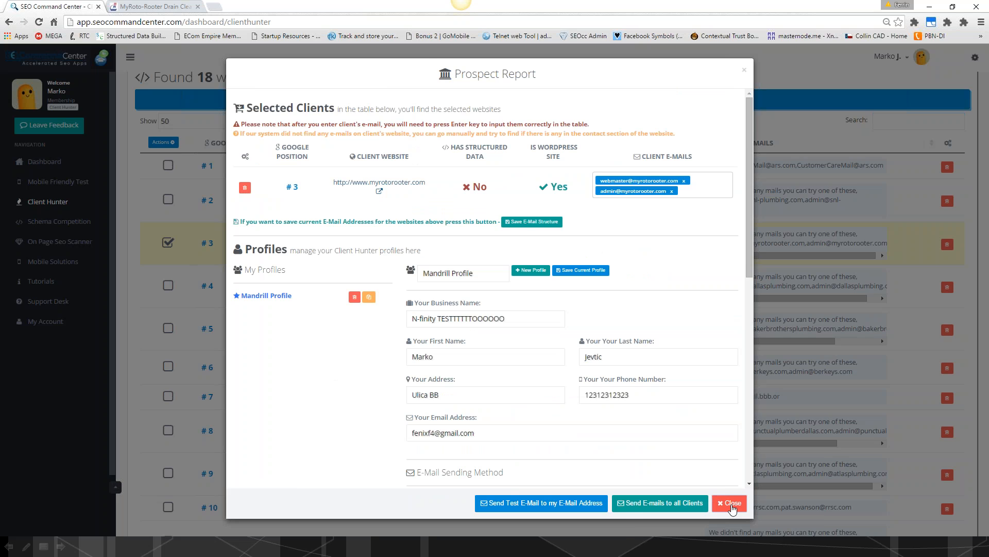
{"action": "left_click", "coordinate": [731, 503]}
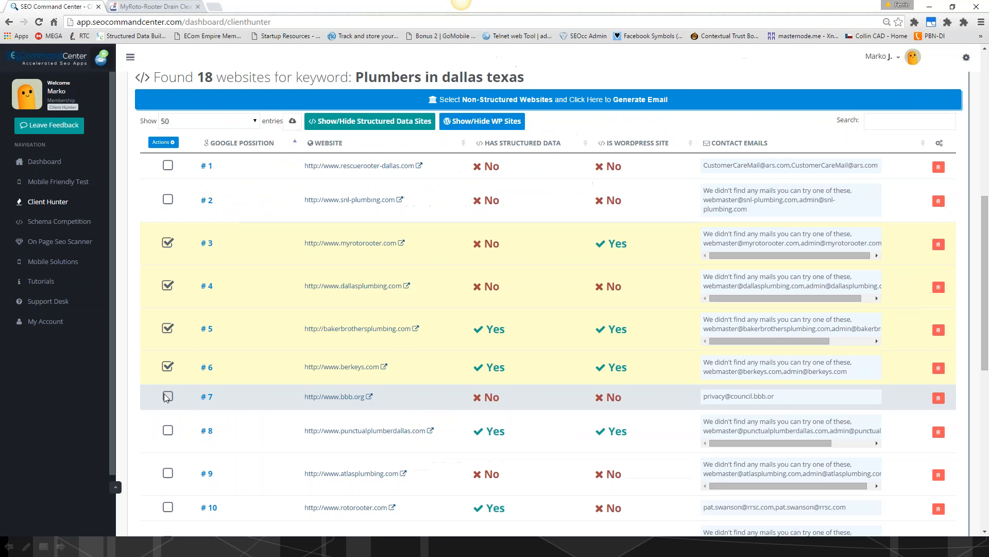
- Add the Dallas plumbing sites in Google positions #4 through #12 to the selection
{"action": "left_click", "coordinate": [168, 396]}
{"action": "left_click", "coordinate": [167, 430]}
{"action": "left_click", "coordinate": [169, 473]}
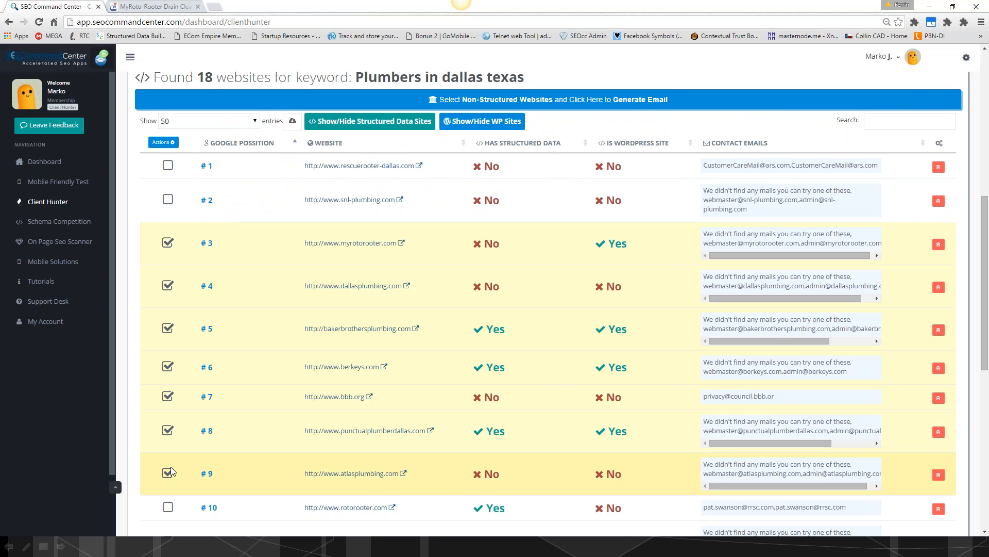
{"action": "scroll", "coordinate": [171, 466], "scroll_direction": "down", "scroll_amount": 3}
{"action": "left_click", "coordinate": [167, 424]}
{"action": "left_click", "coordinate": [168, 386]}
{"action": "left_click", "coordinate": [167, 351]}
- Deselect the sites in Google positions #3 through #6
{"action": "left_click", "coordinate": [167, 88]}
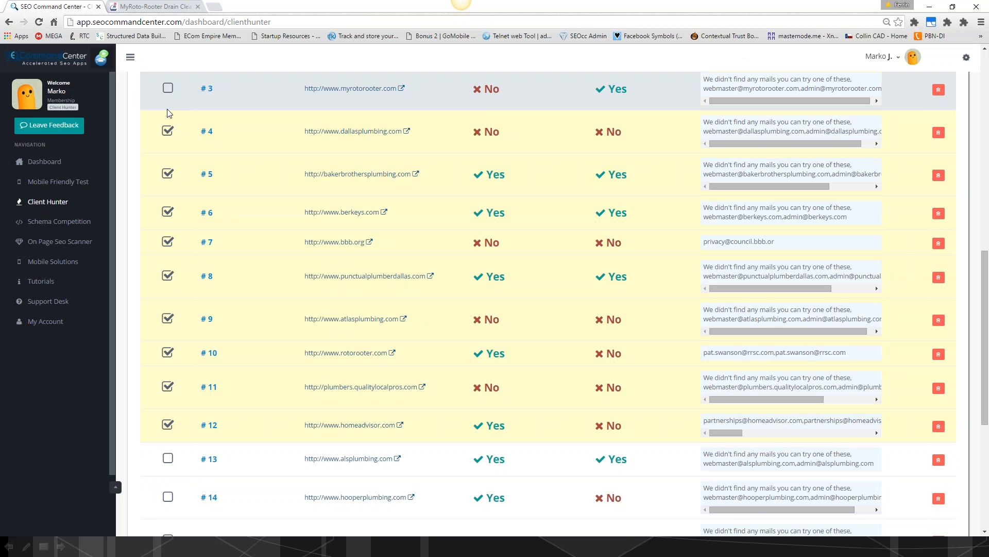
{"action": "left_click", "coordinate": [168, 133]}
{"action": "left_click", "coordinate": [169, 174]}
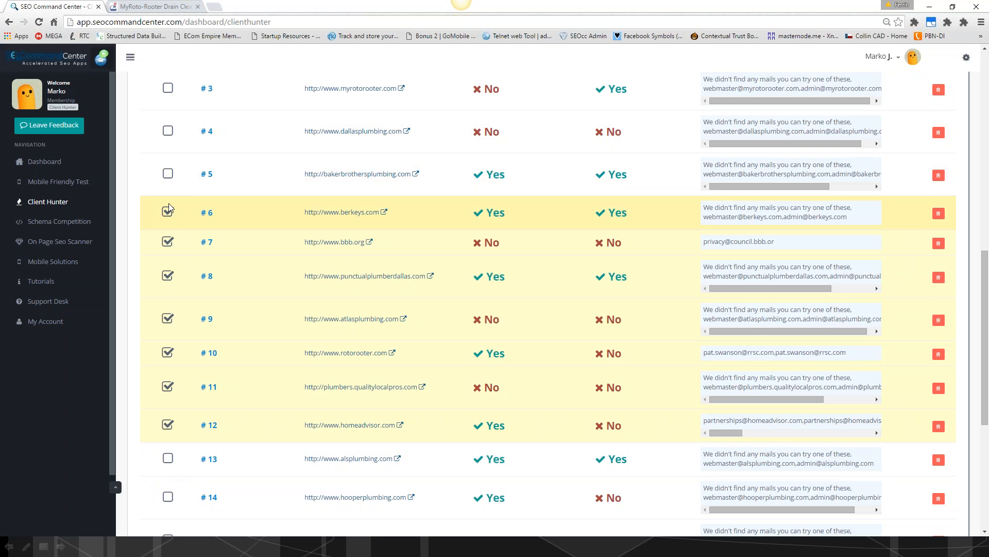
{"action": "left_click", "coordinate": [168, 212]}
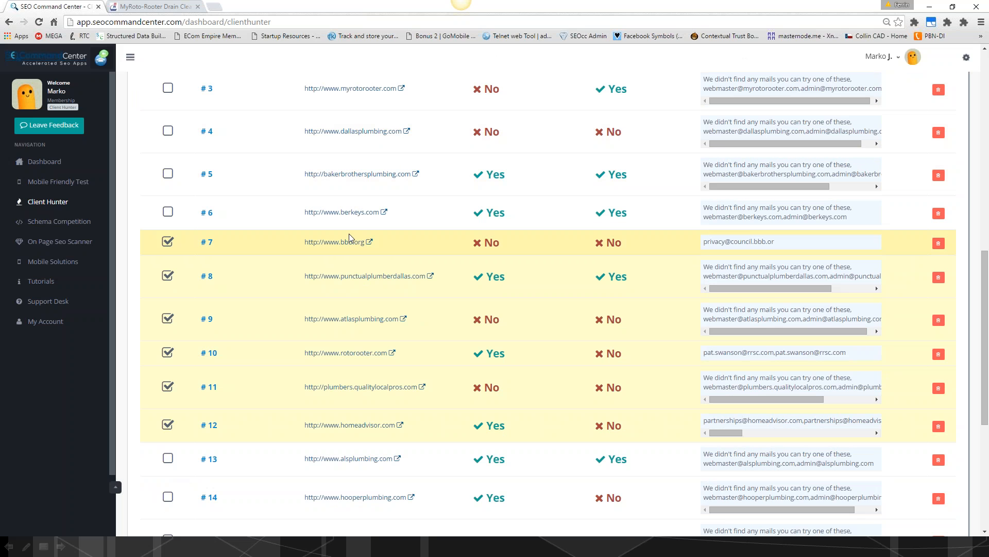
- Generate the prospect report for the selected sites #7 to #12 and review its client e-mails and e-mail message
{"action": "scroll", "coordinate": [356, 233], "scroll_direction": "up", "scroll_amount": 4}
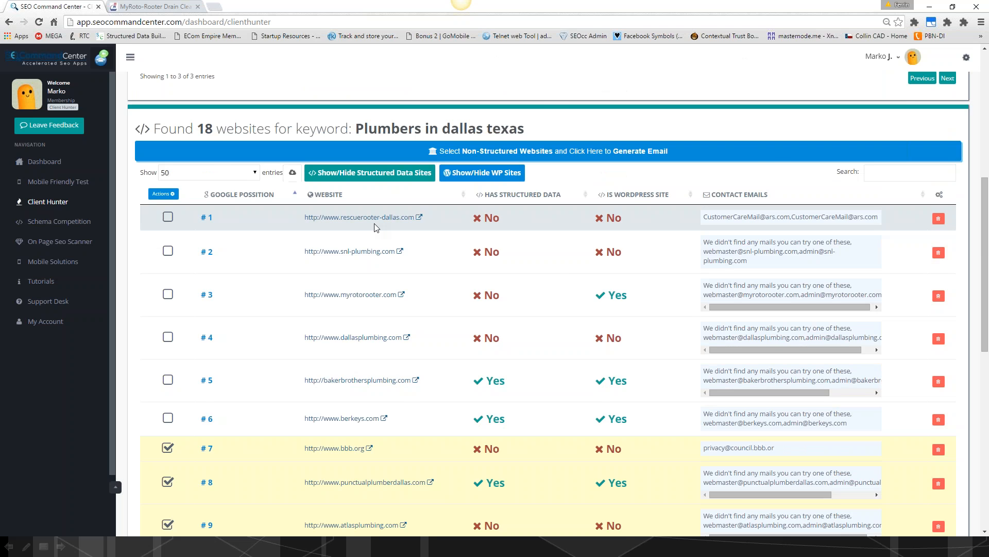
{"action": "scroll", "coordinate": [464, 242], "scroll_direction": "up", "scroll_amount": 2}
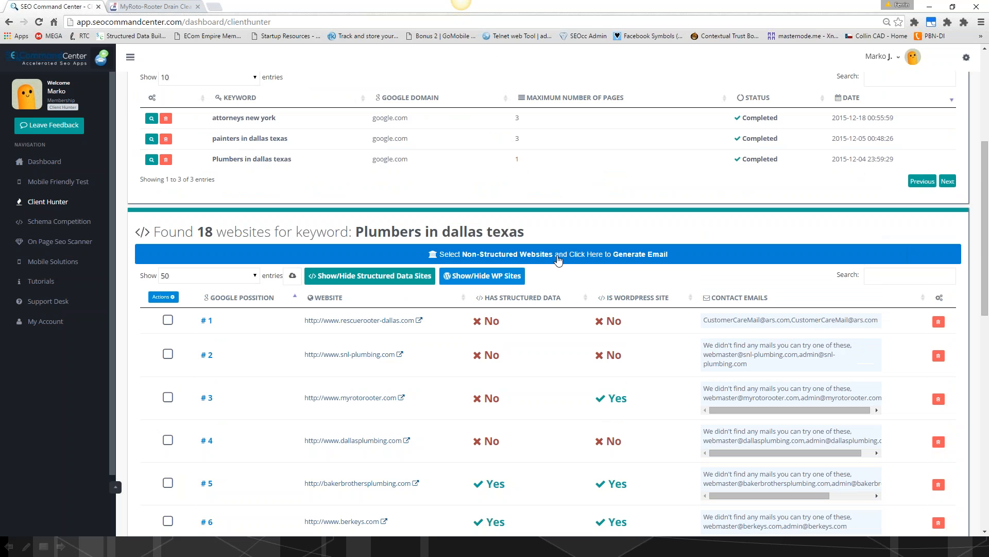
{"action": "left_click", "coordinate": [558, 260]}
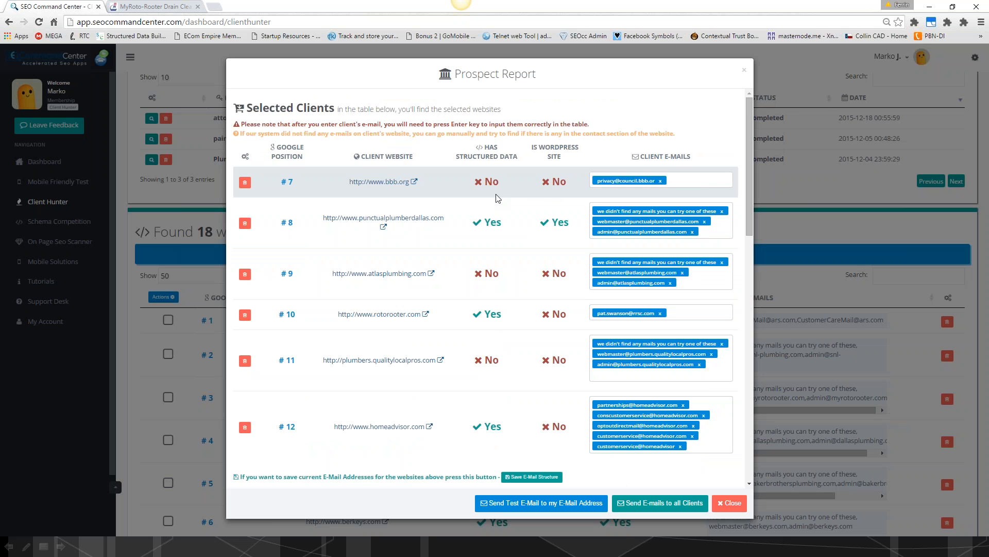
{"action": "scroll", "coordinate": [498, 199], "scroll_direction": "down", "scroll_amount": 1}
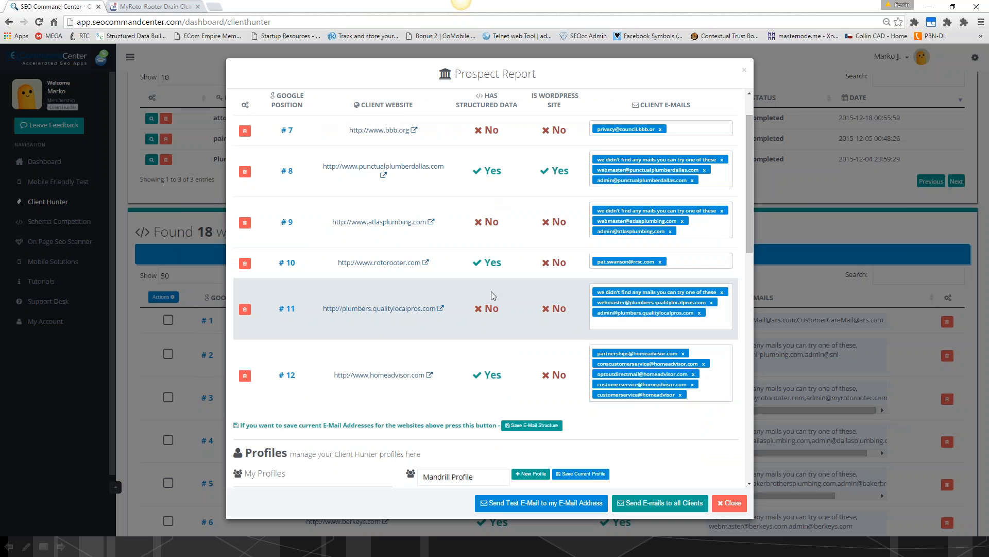
{"action": "scroll", "coordinate": [494, 295], "scroll_direction": "down", "scroll_amount": 8}
{"action": "scroll", "coordinate": [473, 356], "scroll_direction": "down", "scroll_amount": 3}
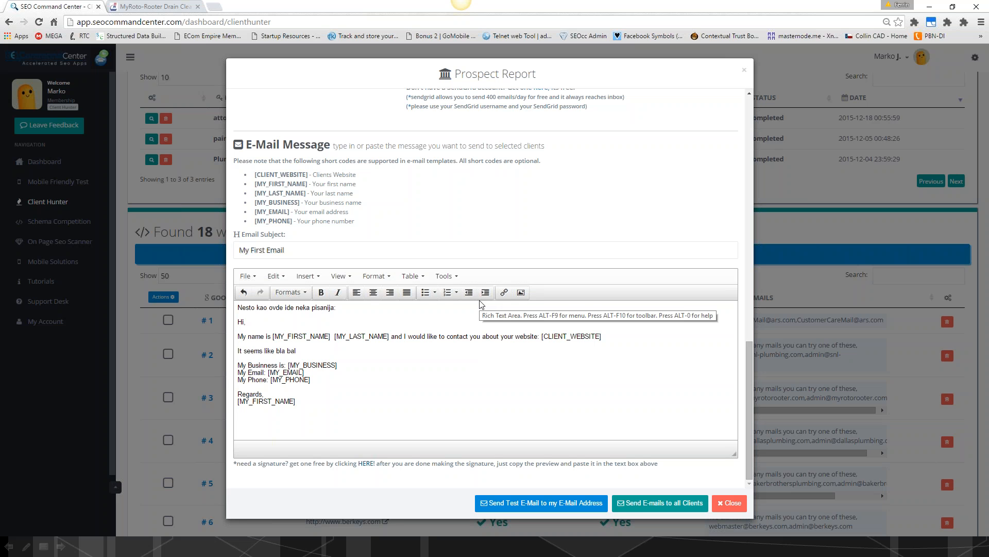
- Close the prospect report and move the browser window off this screen to show the SEO Agency Package slide
{"action": "left_click", "coordinate": [731, 503]}
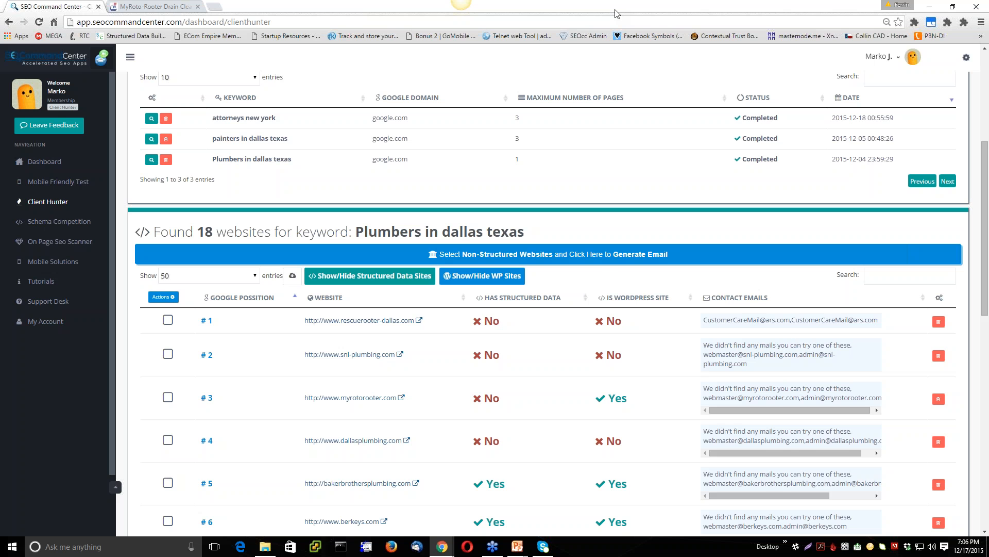
{"action": "left_click_drag", "start_coordinate": [617, 13], "coordinate": [988, 21]}
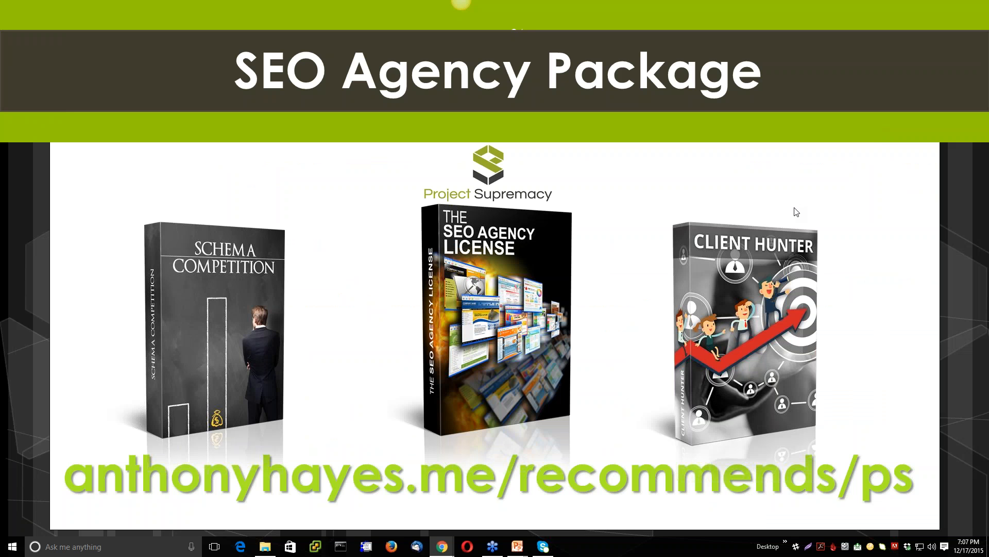